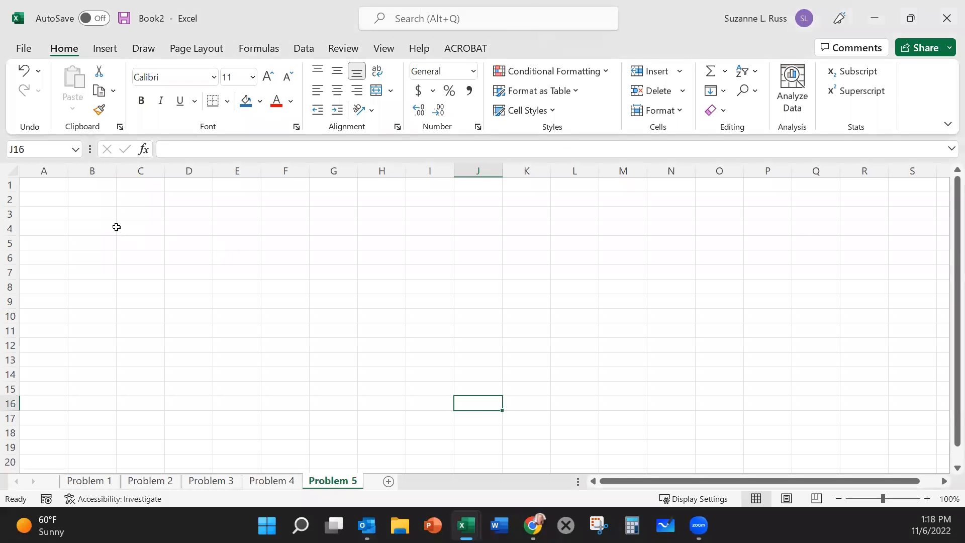
# Step: Enter the labels "Student 1" in B3 and "Student 2" in B4 on the Problem 5 sheet
pyautogui.click(96, 215)
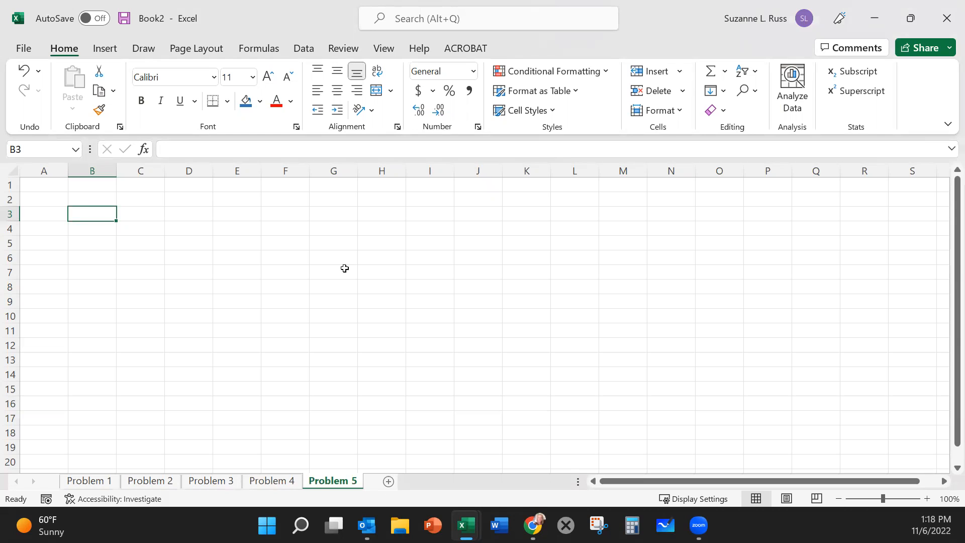
pyautogui.write('Student 1')
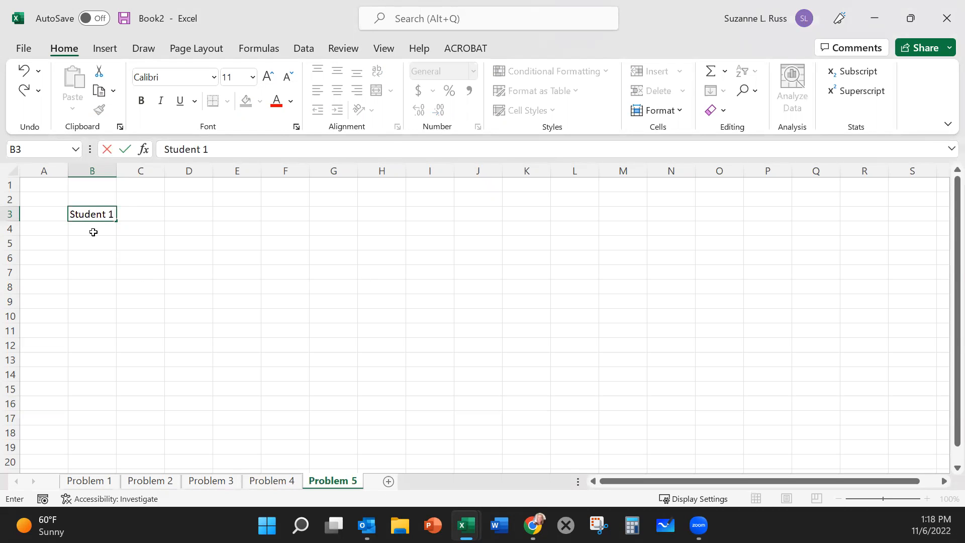
pyautogui.click(96, 236)
pyautogui.write('Student 2')
pyautogui.click(287, 302)
# Step: Extend the student label series from B3:B4 down to "Student 44" in B46
pyautogui.click(89, 210)
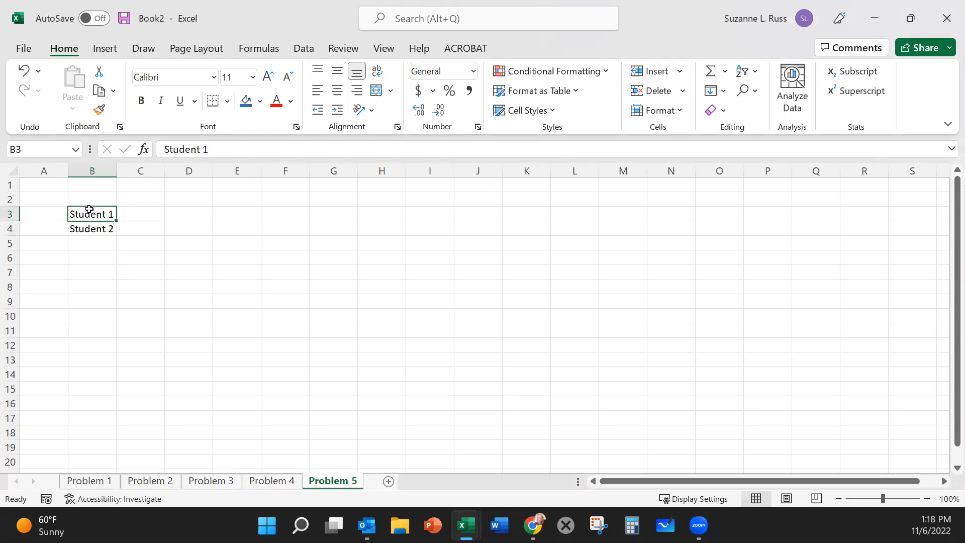
pyautogui.moveTo(89, 209); pyautogui.dragTo(93, 229)
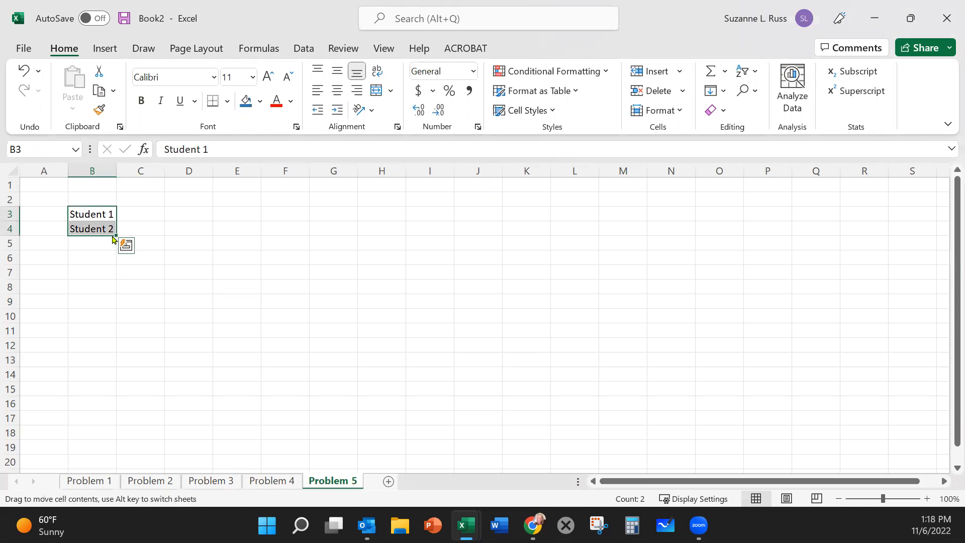
pyautogui.moveTo(113, 235); pyautogui.dragTo(114, 447)
pyautogui.scroll(9, 217, 398)
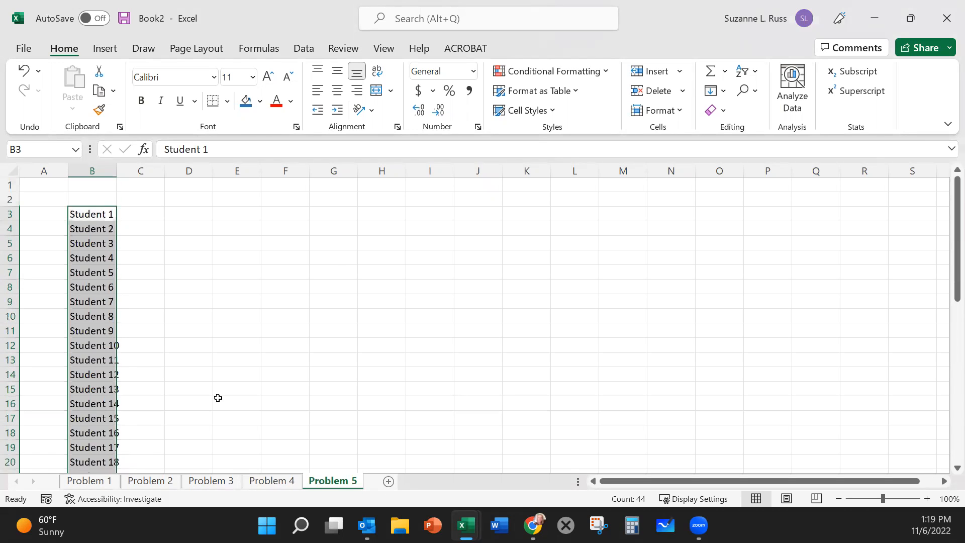
# Step: Widen column B to fit the student labels and enter the heading "Score" in C2
pyautogui.click(142, 200)
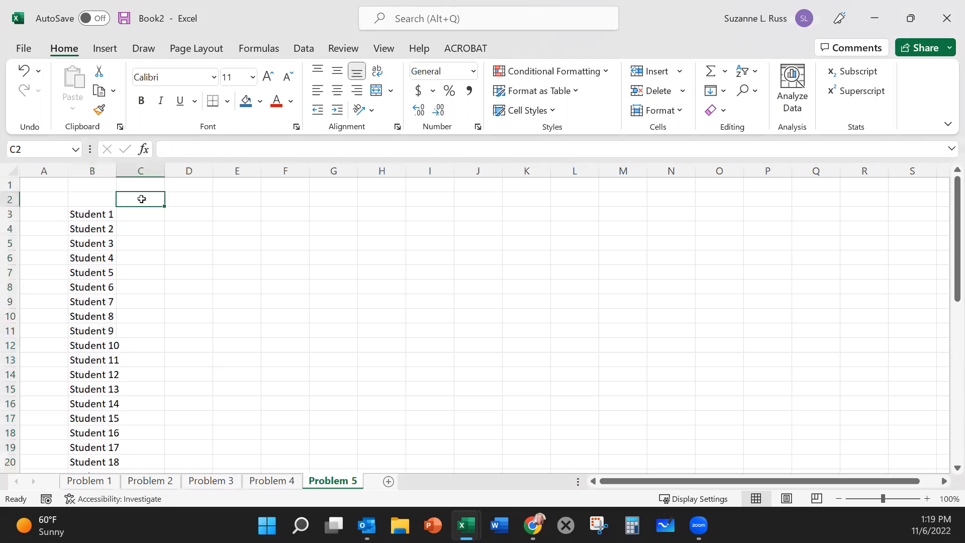
pyautogui.moveTo(116, 171); pyautogui.dragTo(135, 171)
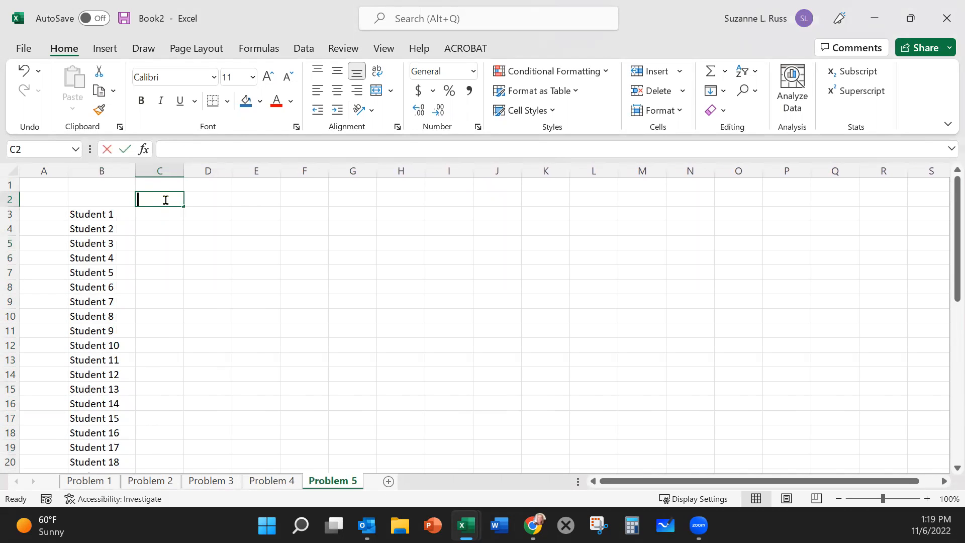
pyautogui.write('Score')
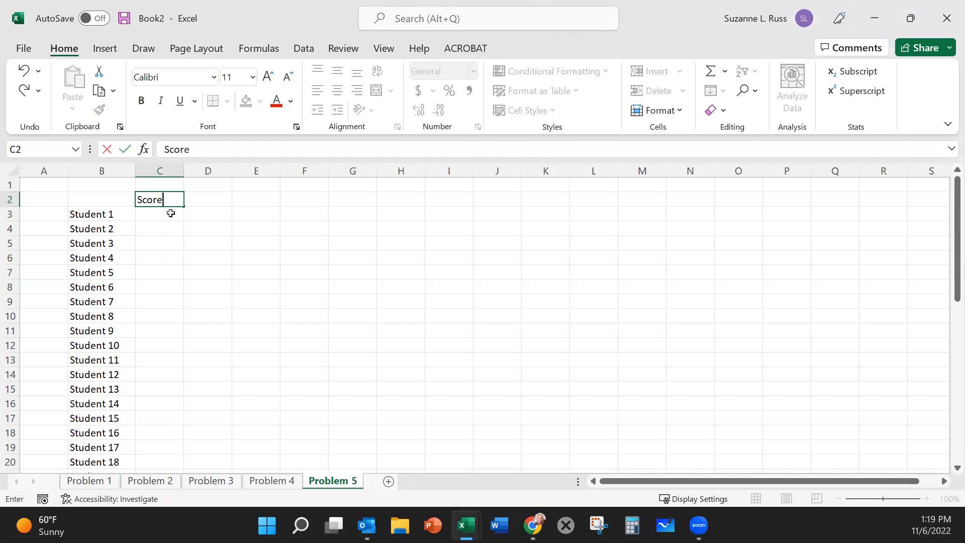
# Step: Enter the score 54 for Student 1 in C3 and 46 for Student 2 in C4
pyautogui.click(171, 213)
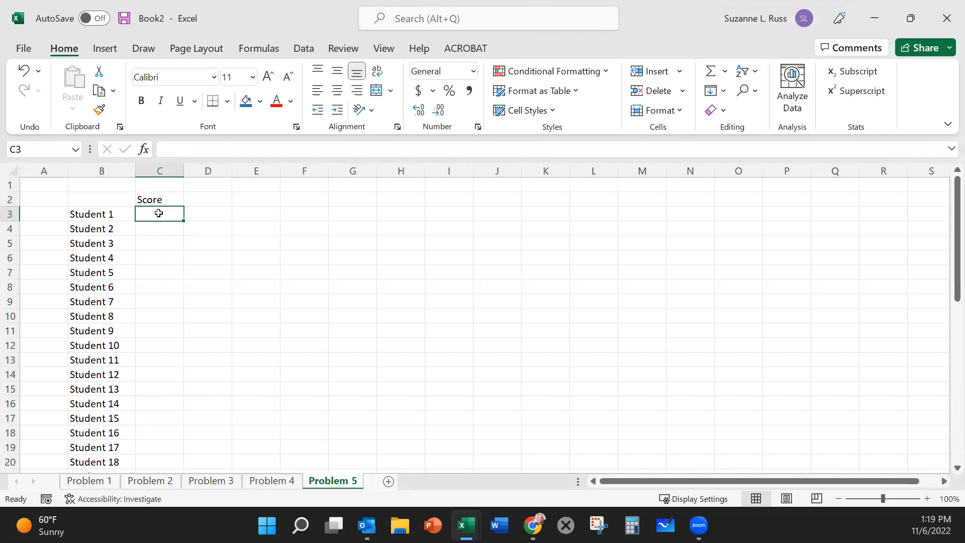
pyautogui.write('54')
pyautogui.click(164, 230)
pyautogui.write('46')
pyautogui.click(172, 246)
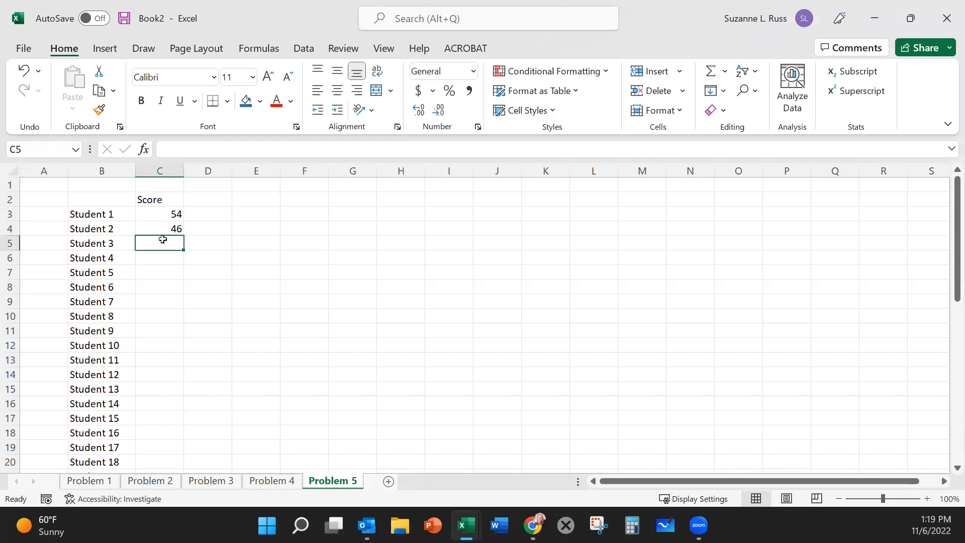
# Step: Handwrite the annotation "= RANDBETWEEN (5, 100)" over the empty cells in columns L to R, around rows 3 and 4
pyautogui.moveTo(593, 214)
pyautogui.mouseDown()
pyautogui.moveTo(631, 231)
pyautogui.moveTo(656, 224)
pyautogui.moveTo(661, 209)
pyautogui.moveTo(663, 227)
pyautogui.mouseUp()
pyautogui.moveTo(663, 211)
pyautogui.mouseDown()
pyautogui.moveTo(663, 227)
pyautogui.moveTo(683, 231)
pyautogui.moveTo(707, 229)
pyautogui.moveTo(712, 215)
pyautogui.mouseUp()
pyautogui.moveTo(717, 213)
pyautogui.mouseDown()
pyautogui.moveTo(717, 230)
pyautogui.moveTo(723, 218)
pyautogui.mouseUp()
pyautogui.moveTo(721, 216); pyautogui.dragTo(737, 212)
pyautogui.moveTo(740, 213)
pyautogui.mouseDown()
pyautogui.moveTo(751, 228)
pyautogui.moveTo(749, 213)
pyautogui.mouseUp()
pyautogui.moveTo(749, 213)
pyautogui.mouseDown()
pyautogui.moveTo(749, 229)
pyautogui.moveTo(762, 229)
pyautogui.mouseUp()
pyautogui.moveTo(749, 222); pyautogui.dragTo(758, 211)
pyautogui.moveTo(766, 214)
pyautogui.mouseDown()
pyautogui.moveTo(766, 229)
pyautogui.moveTo(778, 229)
pyautogui.mouseUp()
pyautogui.moveTo(778, 229)
pyautogui.mouseDown()
pyautogui.moveTo(779, 210)
pyautogui.moveTo(794, 214)
pyautogui.moveTo(797, 234)
pyautogui.mouseUp()
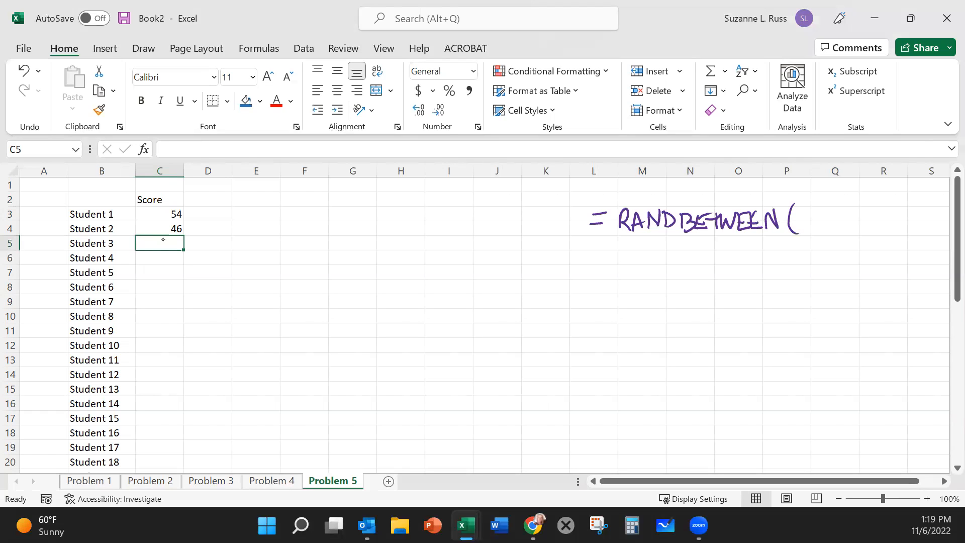
pyautogui.moveTo(803, 213)
pyautogui.mouseDown()
pyautogui.moveTo(810, 225)
pyautogui.moveTo(800, 231)
pyautogui.mouseUp()
pyautogui.moveTo(805, 212)
pyautogui.mouseDown()
pyautogui.moveTo(814, 210)
pyautogui.moveTo(810, 238)
pyautogui.moveTo(845, 213)
pyautogui.moveTo(860, 236)
pyautogui.mouseUp()
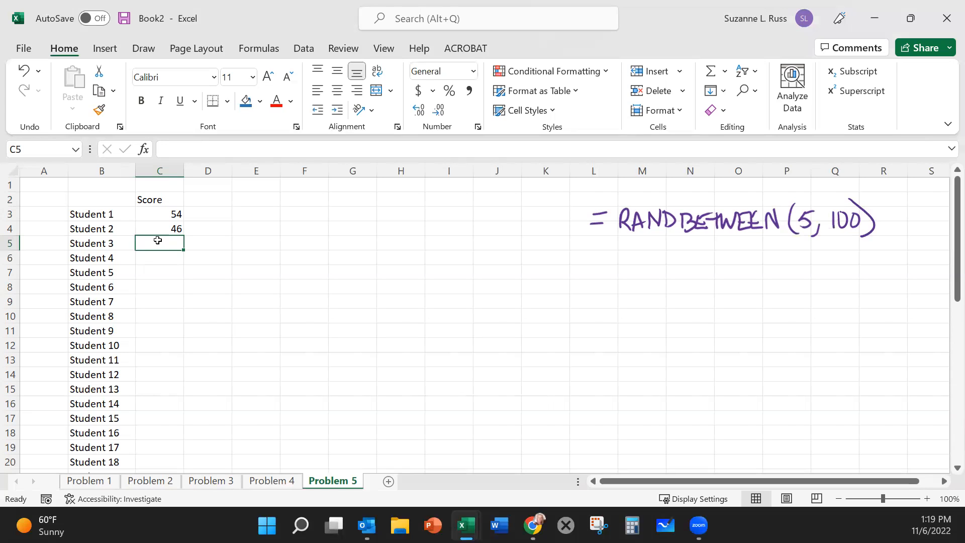
# Step: Enter the formula =RANDBETWEEN(5, 95) in C5 as the score for Student 3
pyautogui.write('=REANDBET')
pyautogui.press('BackSpace')
pyautogui.press('BackSpace')
pyautogui.press('BackSpace')
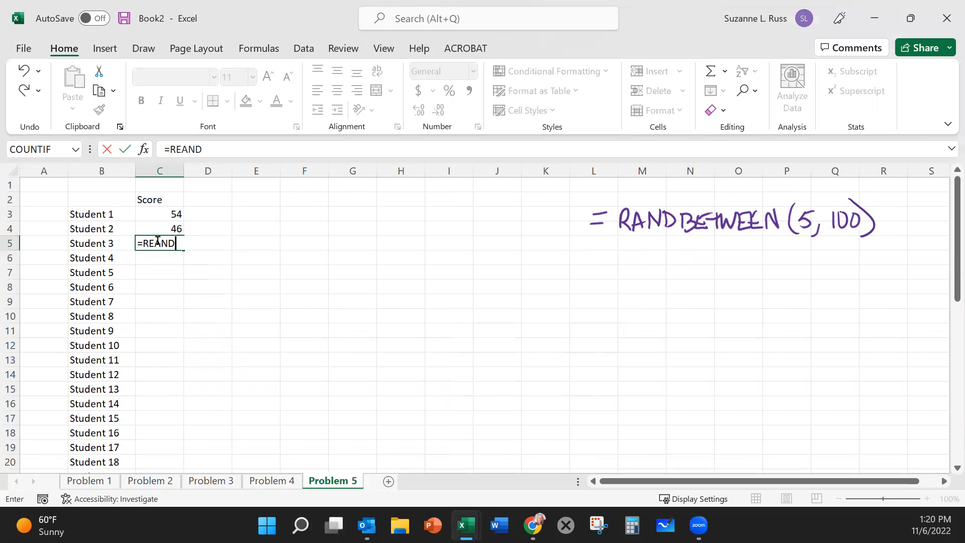
pyautogui.press('BackSpace')
pyautogui.press('BackSpace')
pyautogui.press('BackSpace')
pyautogui.press('BackSpace')
pyautogui.press('BackSpace')
pyautogui.write('RANDBETWEEN')
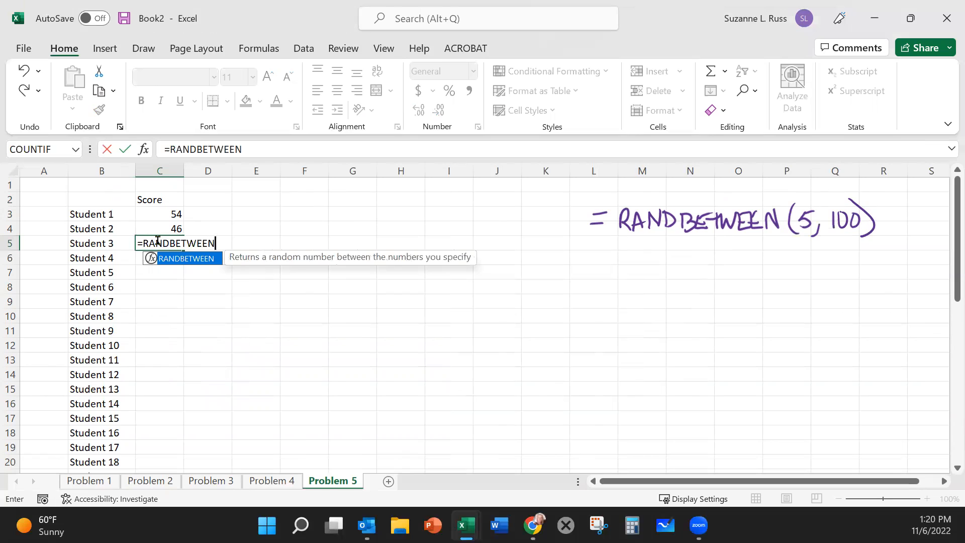
pyautogui.write('(')
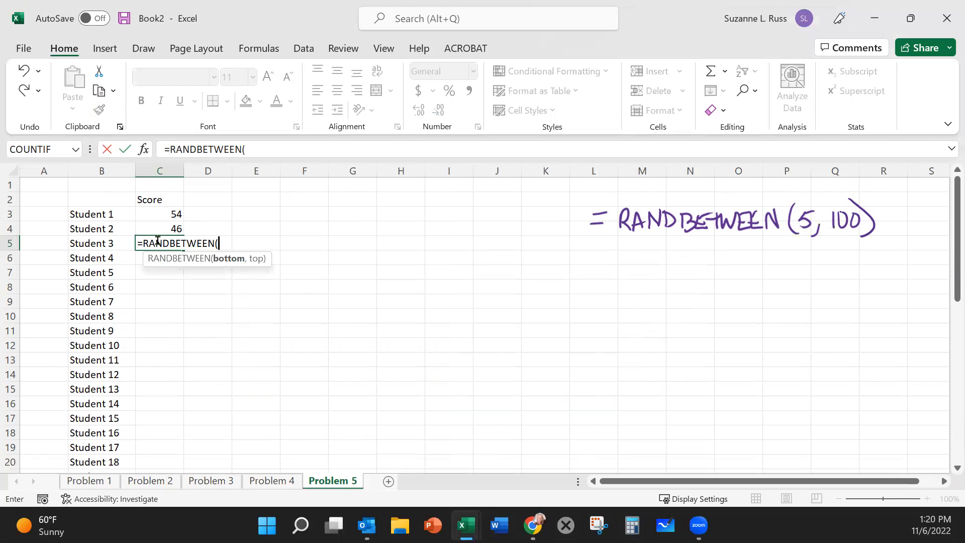
pyautogui.write('5, 95')
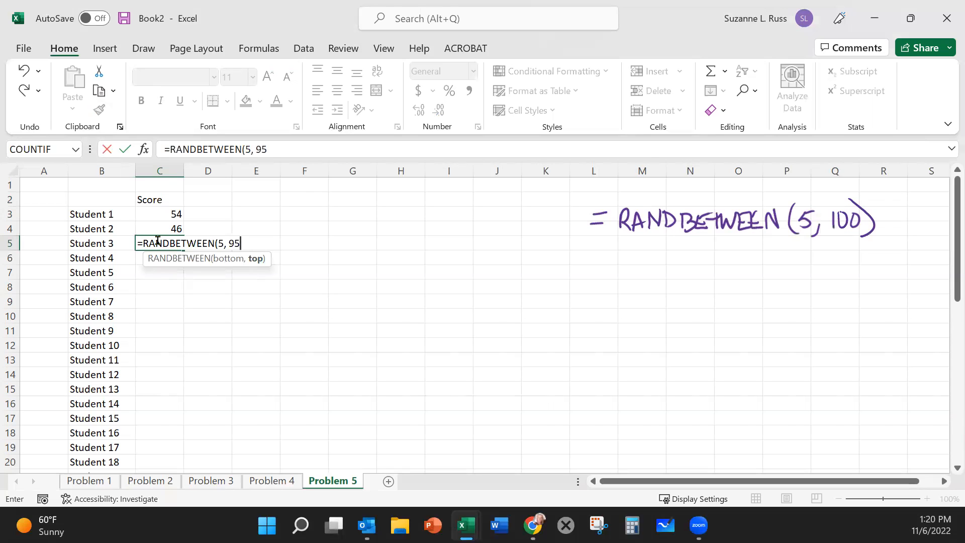
pyautogui.write(')')
pyautogui.press('Return')
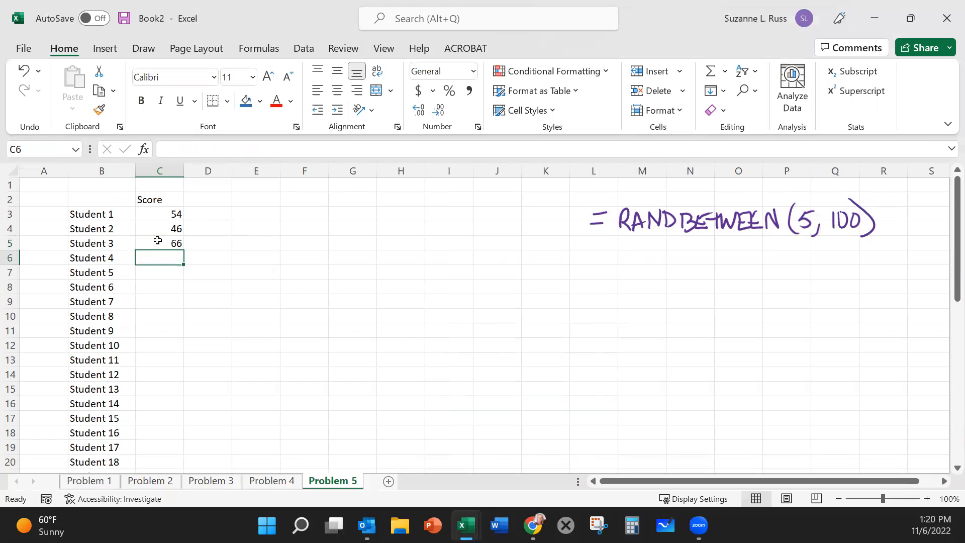
pyautogui.click(358, 248)
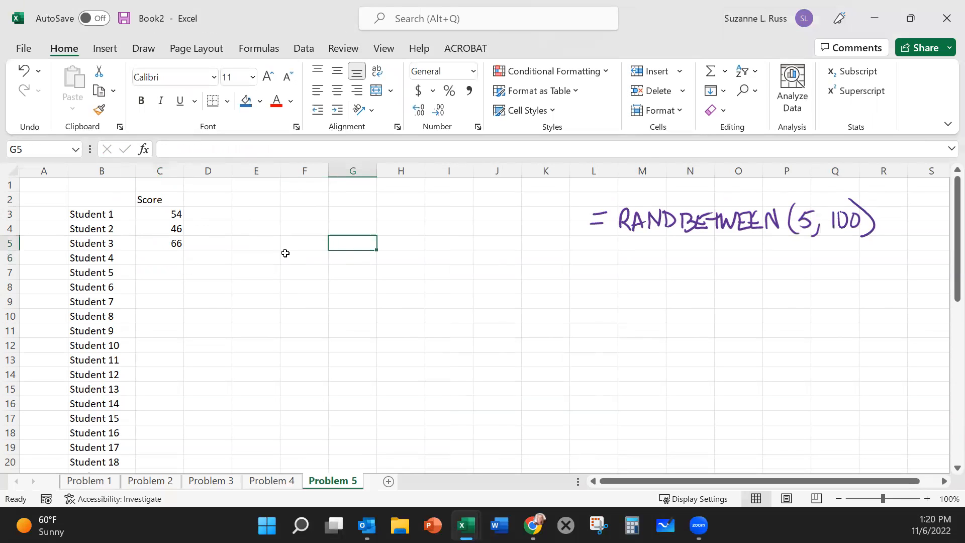
# Step: Copy the random score formula from C5 to C6:C46 for Students 4 through 44
pyautogui.click(154, 243)
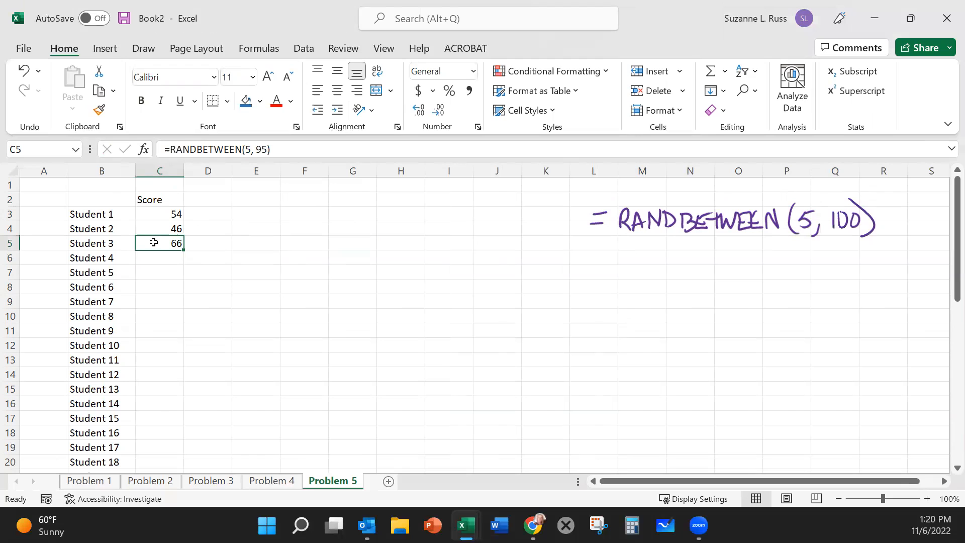
pyautogui.hotkey('ctrl', 'c')
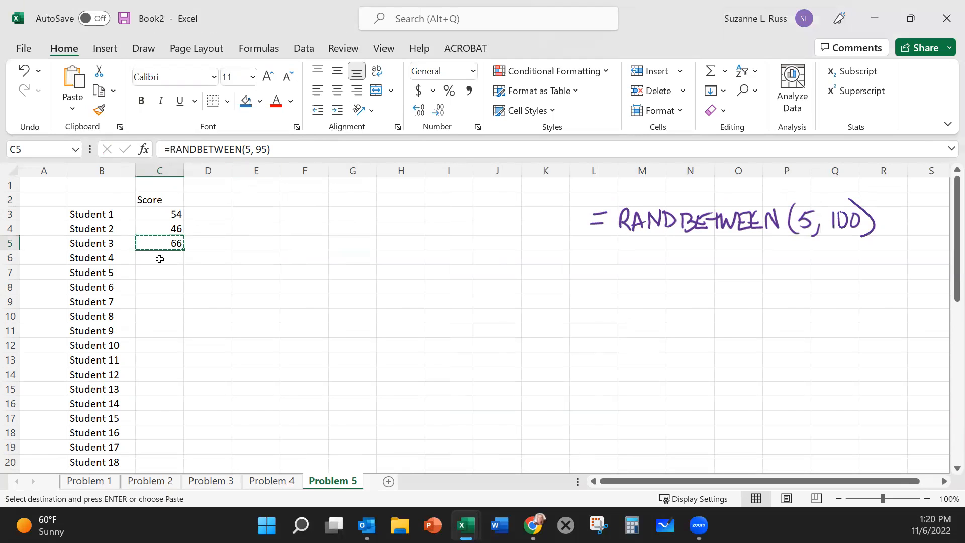
pyautogui.click(160, 259)
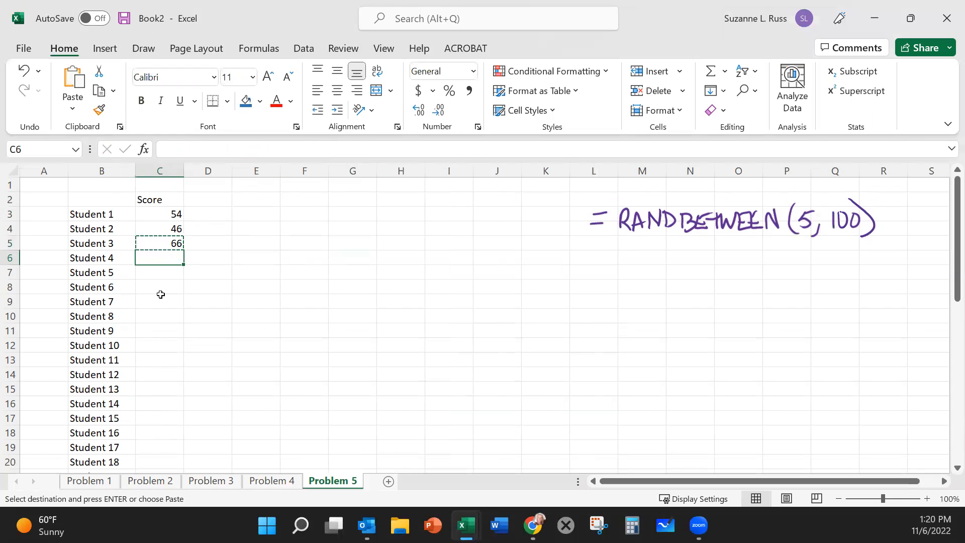
pyautogui.scroll(-4, 161, 294)
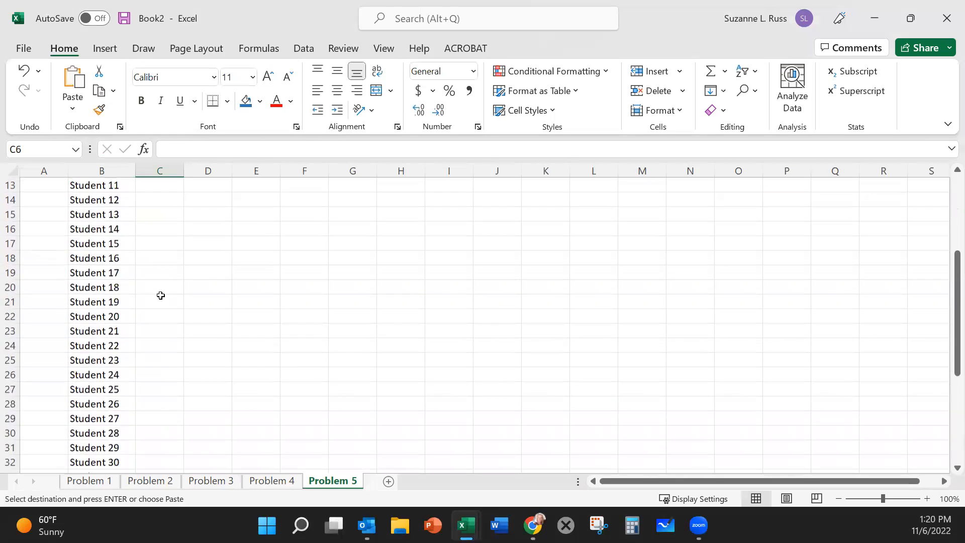
pyautogui.scroll(-7, 160, 295)
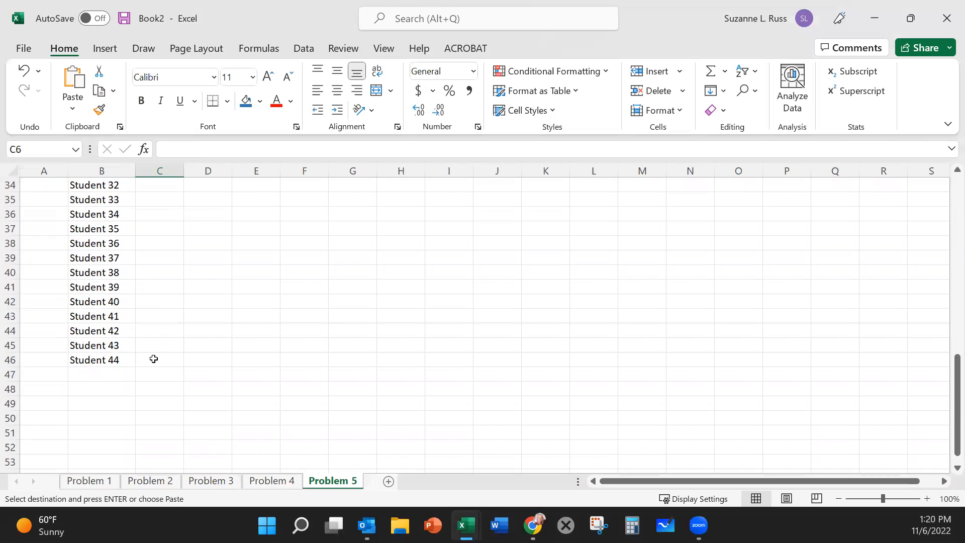
pyautogui.keyDown('shift'); pyautogui.click(154, 359); pyautogui.keyUp('shift')
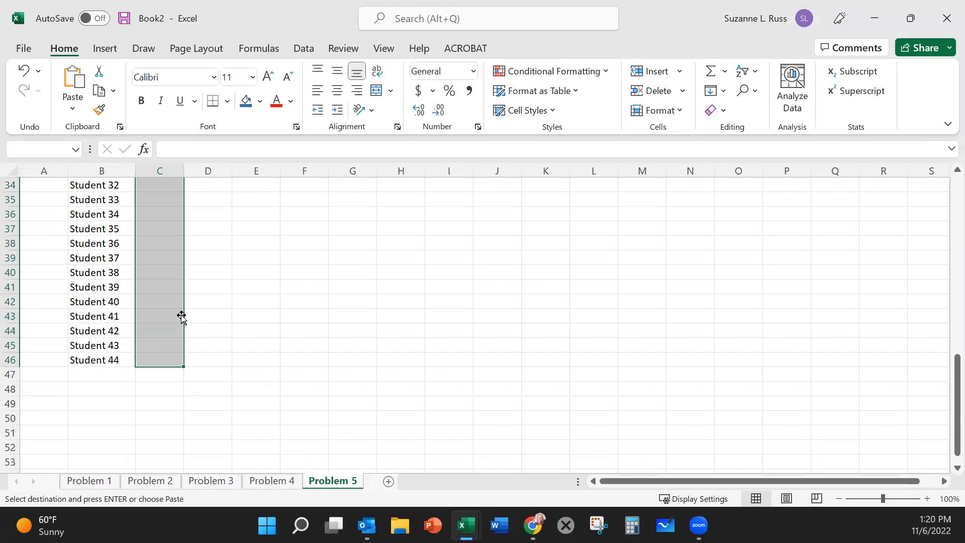
pyautogui.scroll(11, 181, 316)
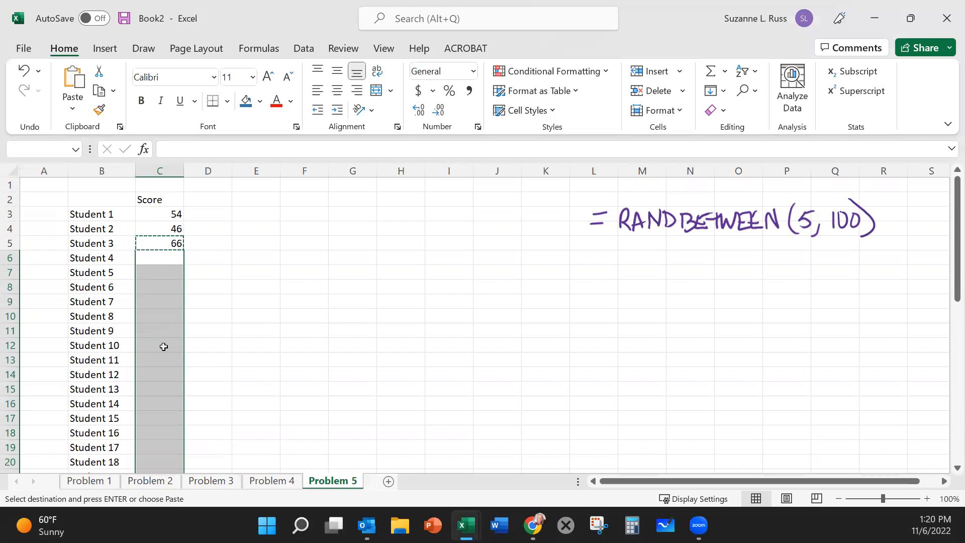
pyautogui.hotkey('ctrl', 'v')
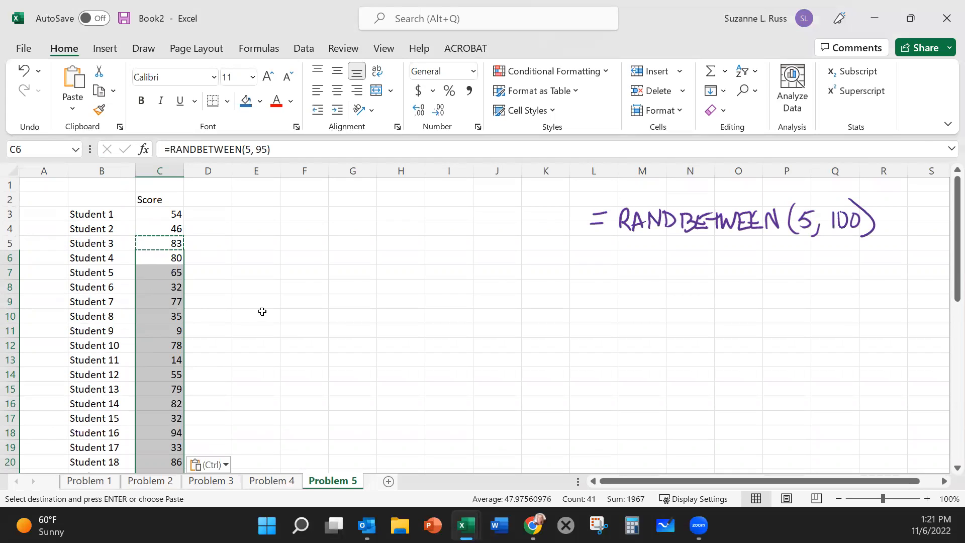
pyautogui.click(259, 316)
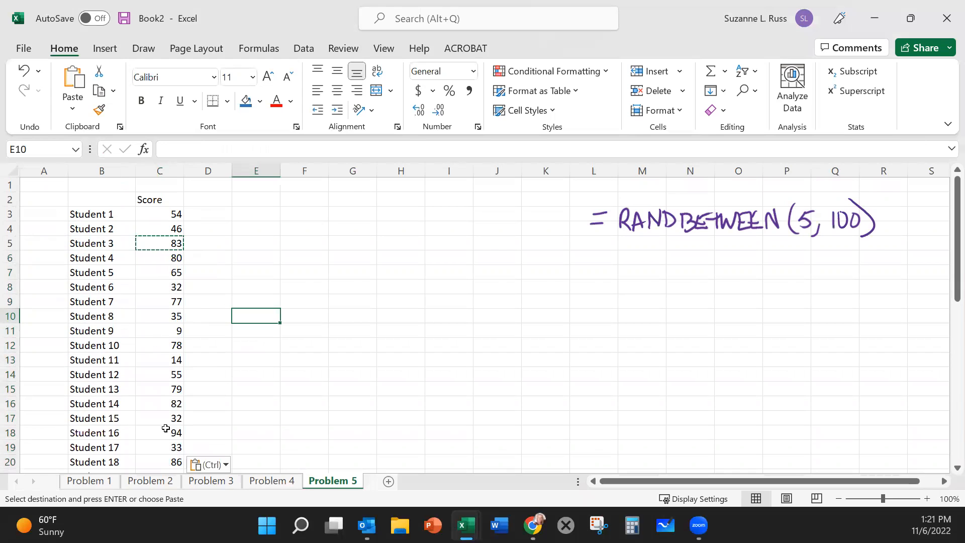
# Step: Examine the random scores down the student list, recalculating them by opening and leaving the empty cell D7 for editing
pyautogui.scroll(-4, 166, 428)
pyautogui.scroll(-6, 166, 427)
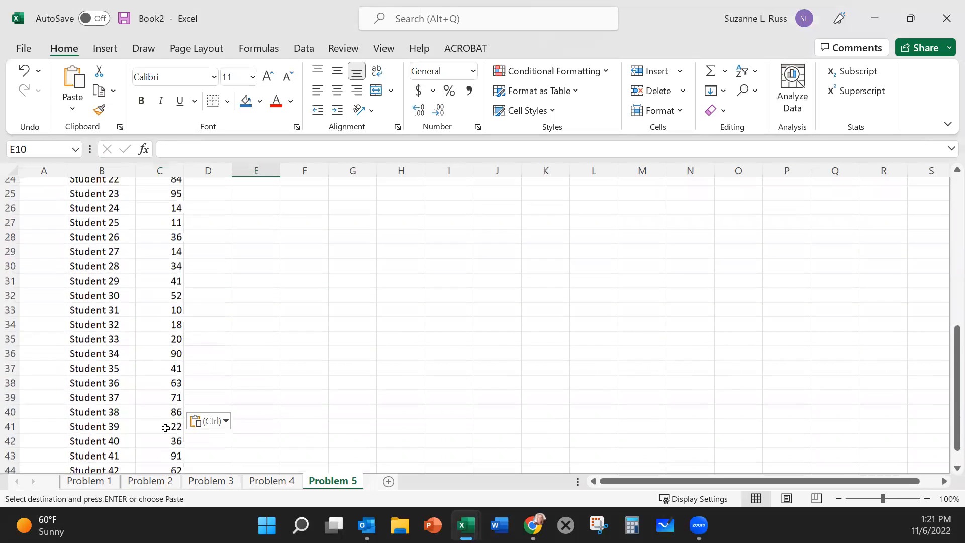
pyautogui.scroll(10, 166, 428)
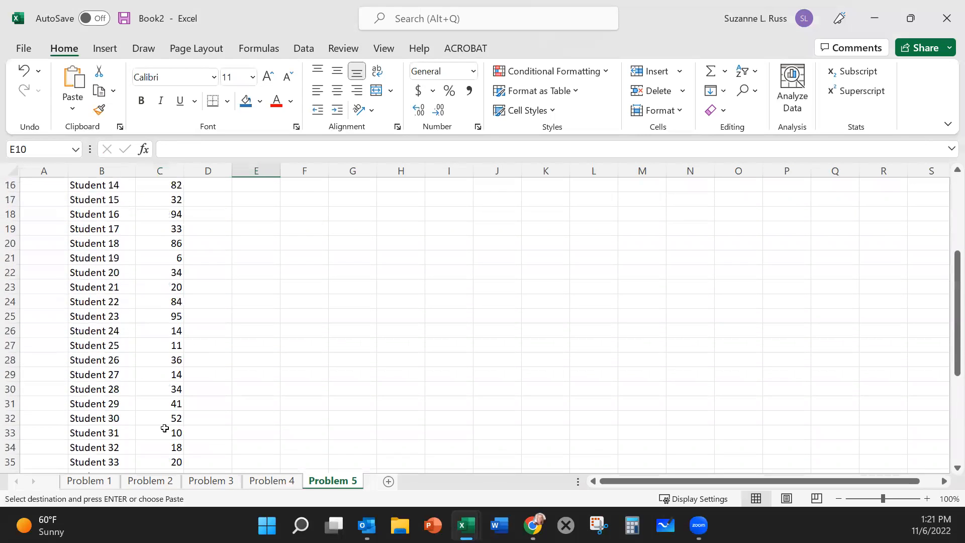
pyautogui.click(167, 329)
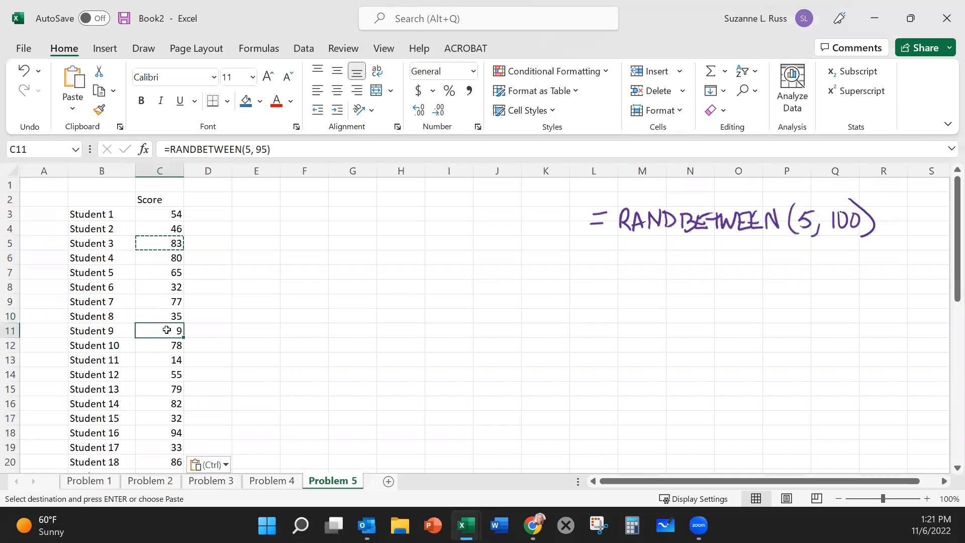
pyautogui.click(208, 302)
pyautogui.click(238, 282)
pyautogui.doubleClick(238, 280)
pyautogui.doubleClick(219, 268)
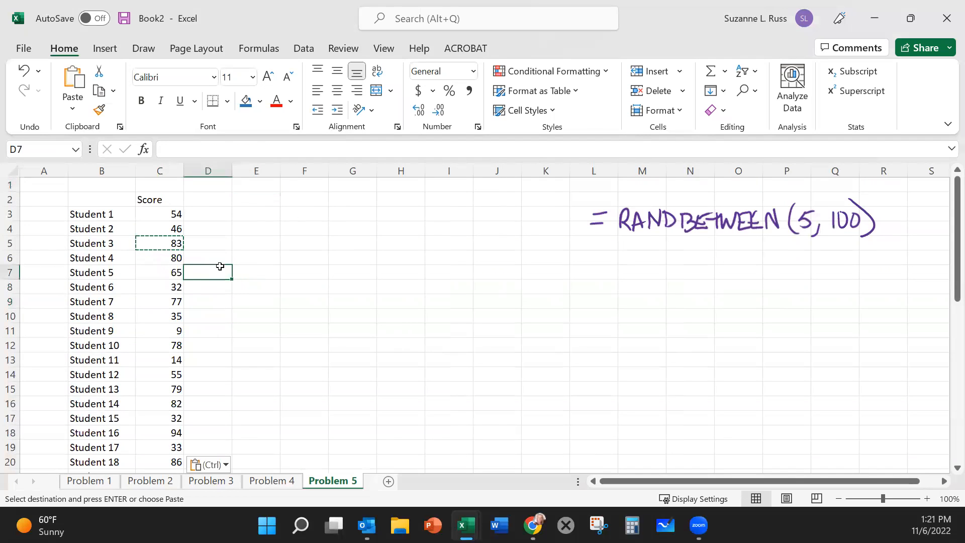
pyautogui.click(197, 217)
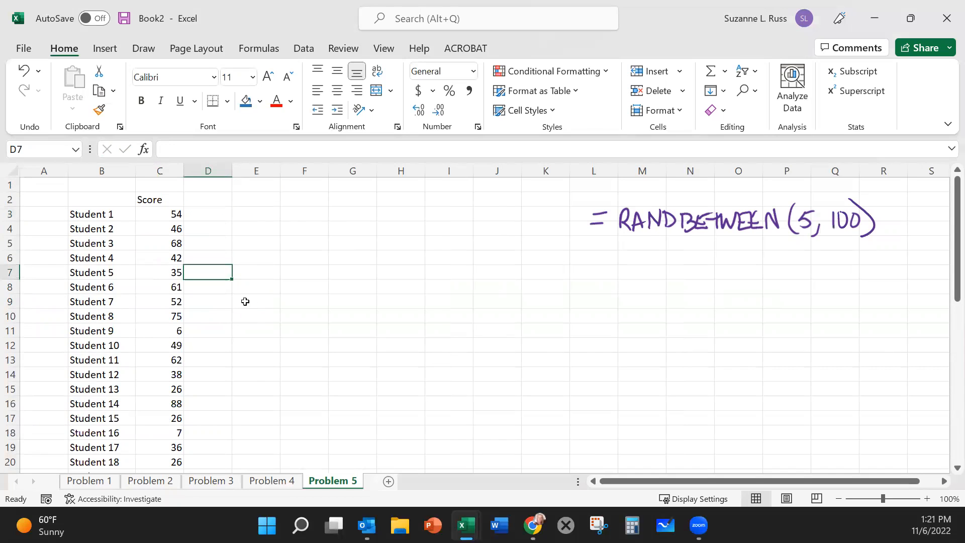
pyautogui.click(201, 304)
pyautogui.click(147, 297)
pyautogui.click(207, 294)
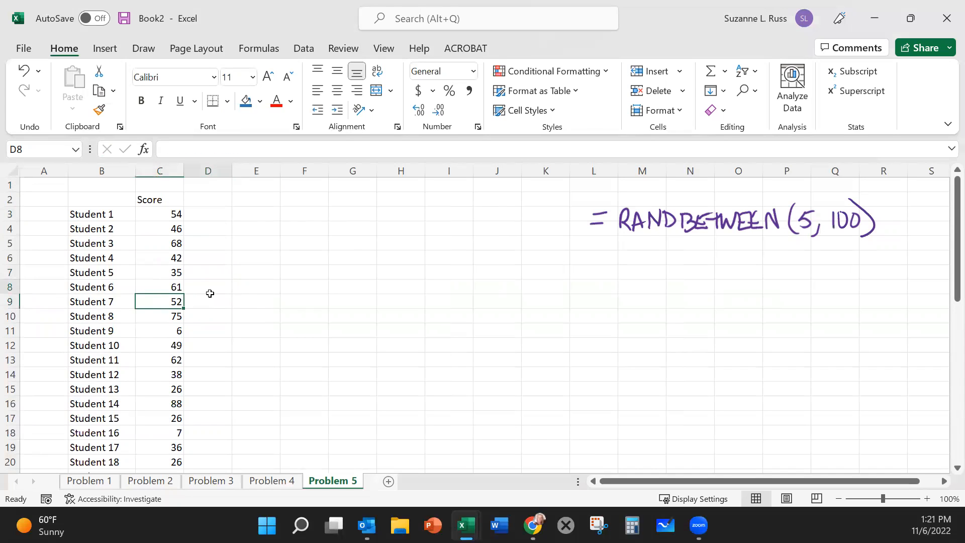
# Step: Enter a test letter "s" in D3 and clear it again to trigger recalculation of the random scores
pyautogui.click(208, 213)
pyautogui.write('s')
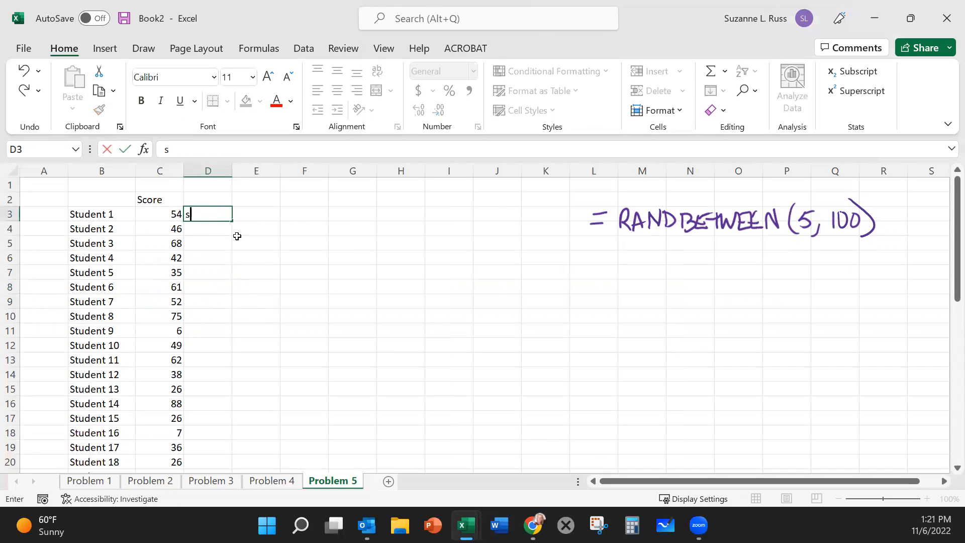
pyautogui.click(237, 239)
pyautogui.click(211, 215)
pyautogui.press('Delete')
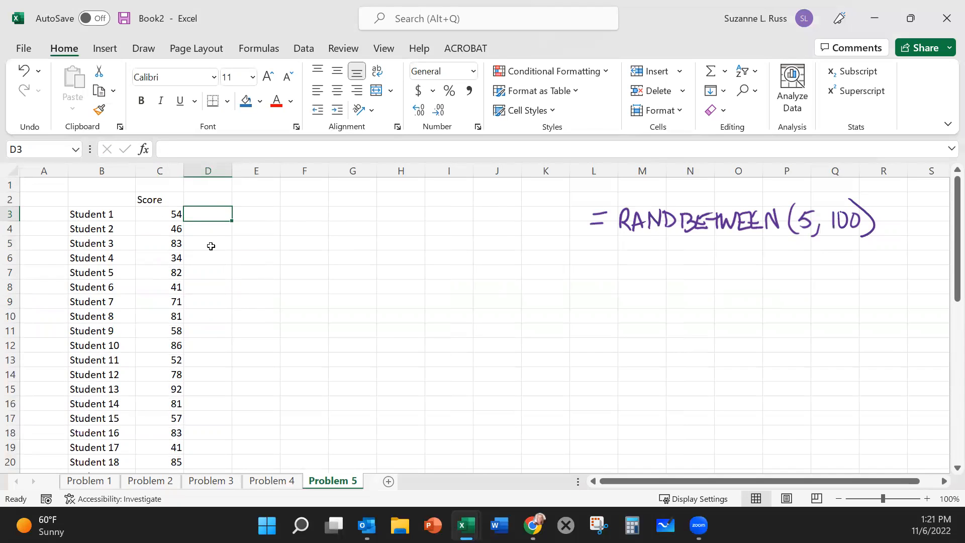
# Step: Copy the scores in C3:C46 and paste them as values only into column D, starting at D3
pyautogui.press('Down')
pyautogui.press('Down')
pyautogui.press('Down')
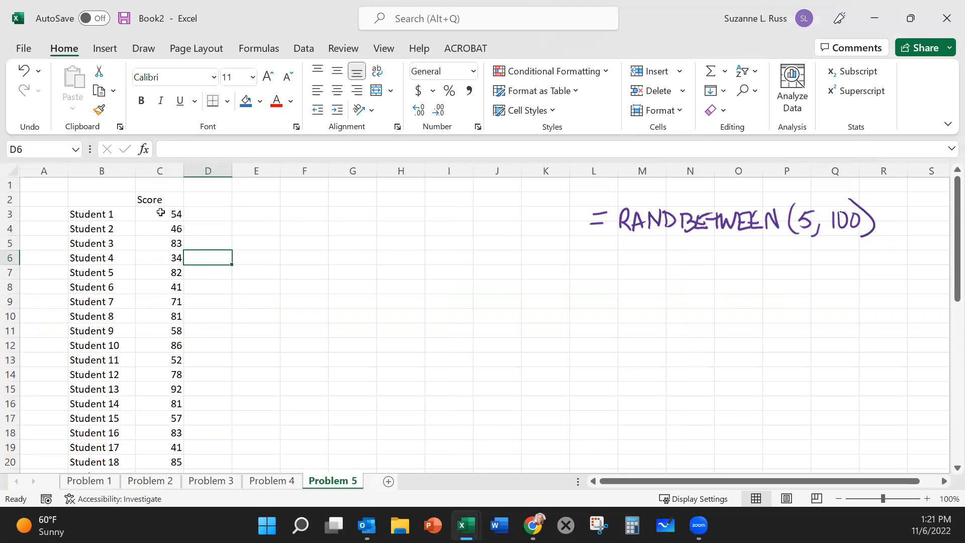
pyautogui.click(161, 212)
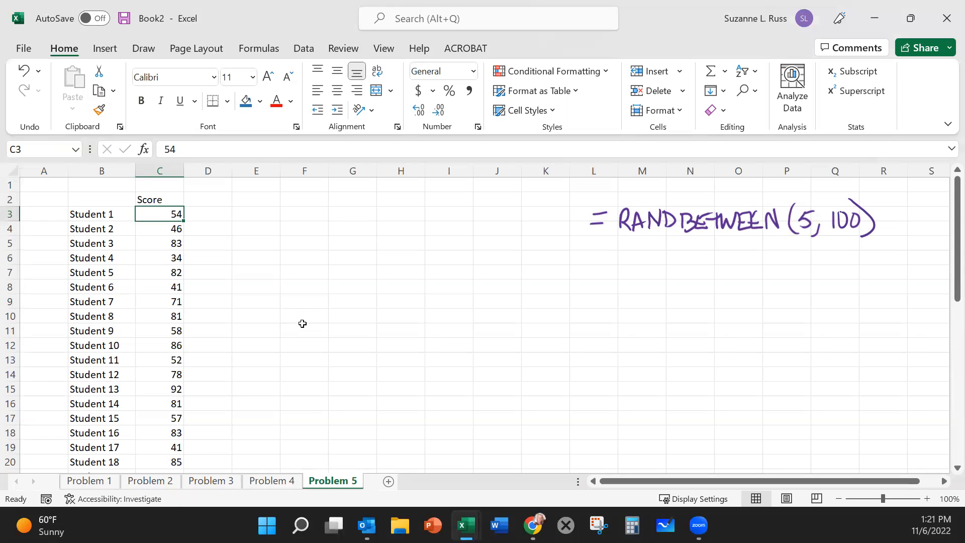
pyautogui.hotkey('ctrl', 'shift', 'Down')
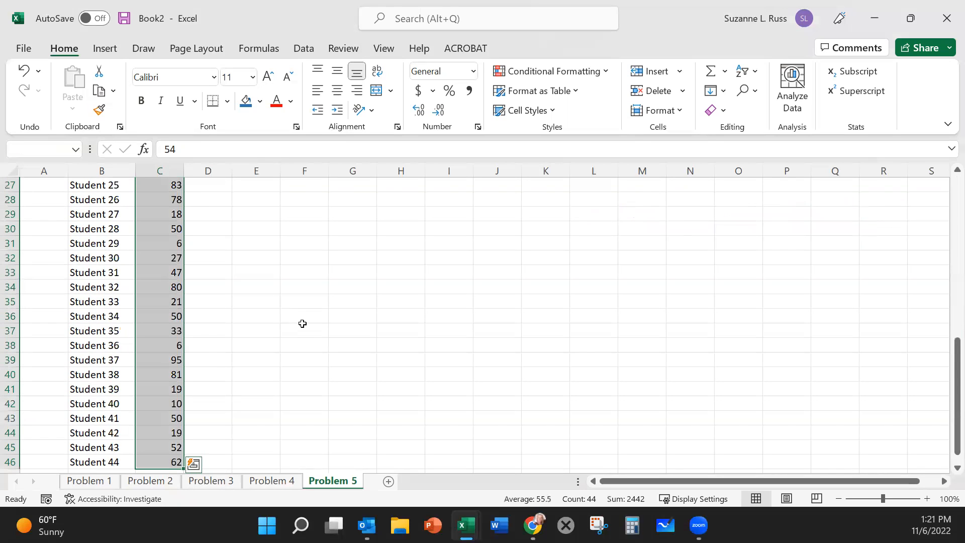
pyautogui.scroll(9, 303, 325)
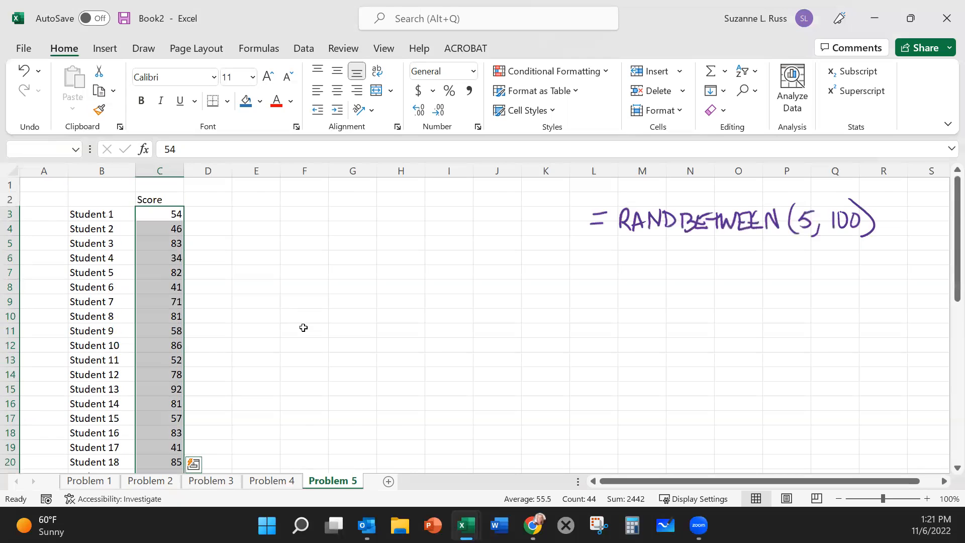
pyautogui.hotkey('ctrl', 'c')
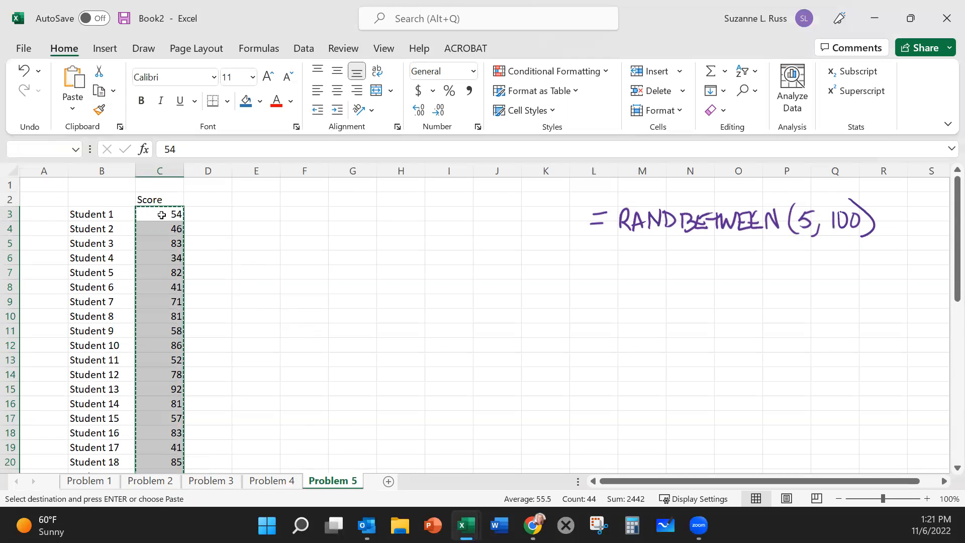
pyautogui.click(220, 214)
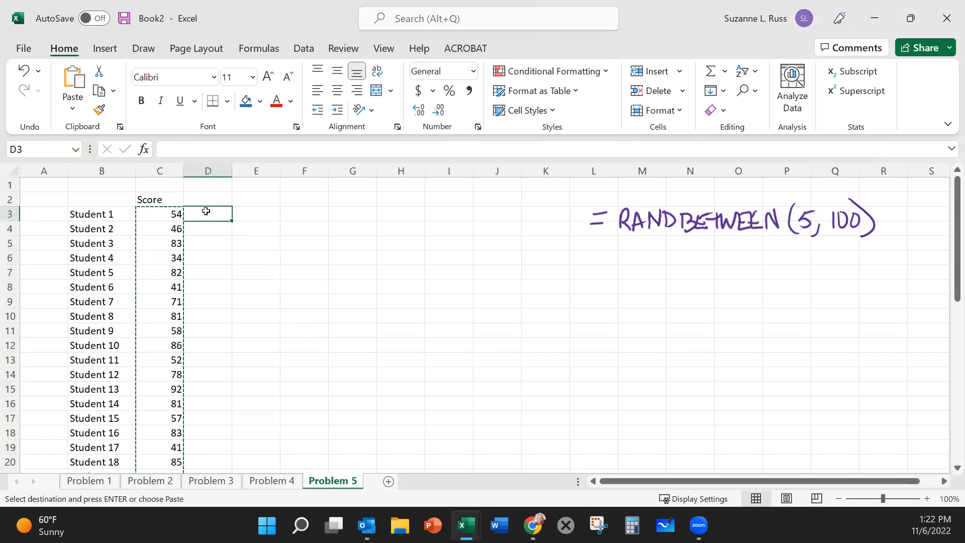
pyautogui.rightClick(206, 215)
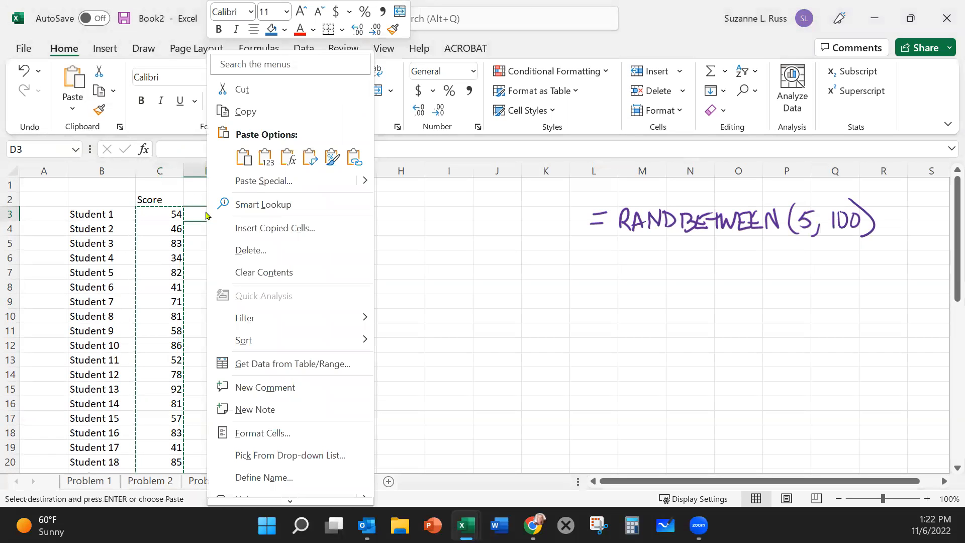
pyautogui.click(262, 161)
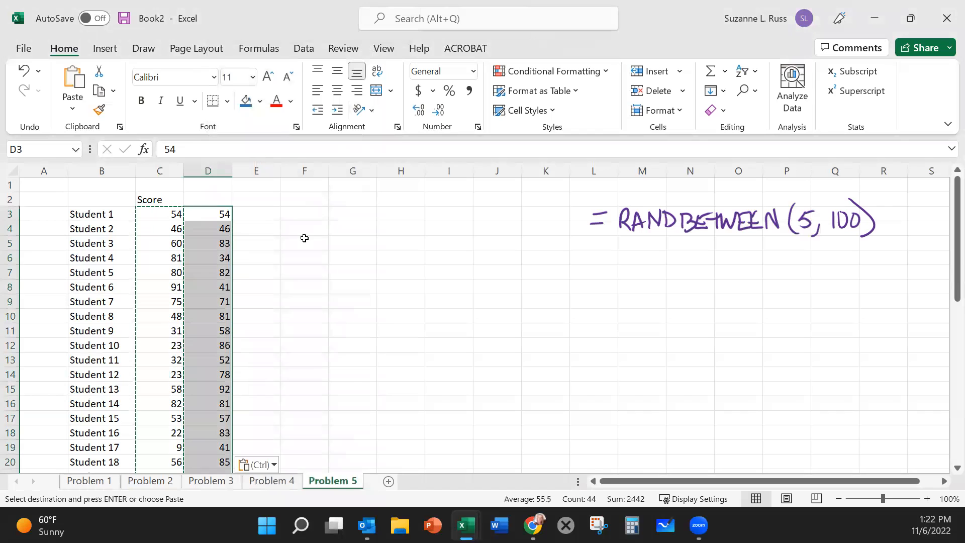
# Step: Compare the pasted values in column D with the column C scores, recalculating by opening and leaving cells for editing
pyautogui.click(304, 238)
pyautogui.doubleClick(225, 243)
pyautogui.click(311, 264)
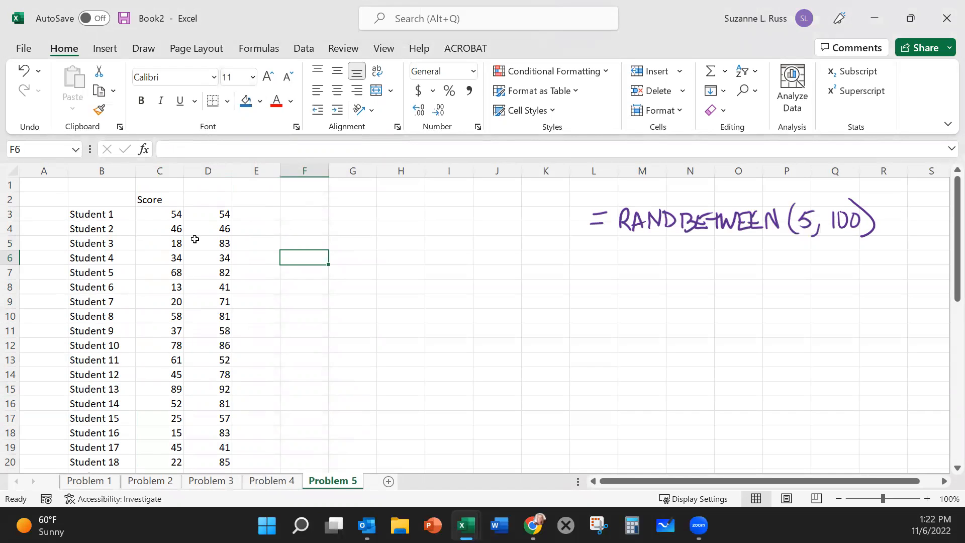
pyautogui.click(214, 214)
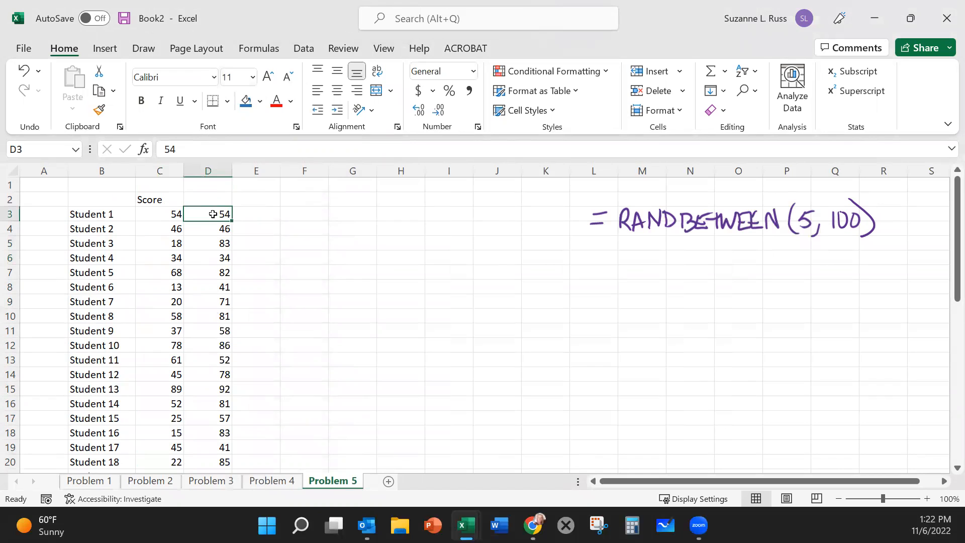
pyautogui.click(150, 173)
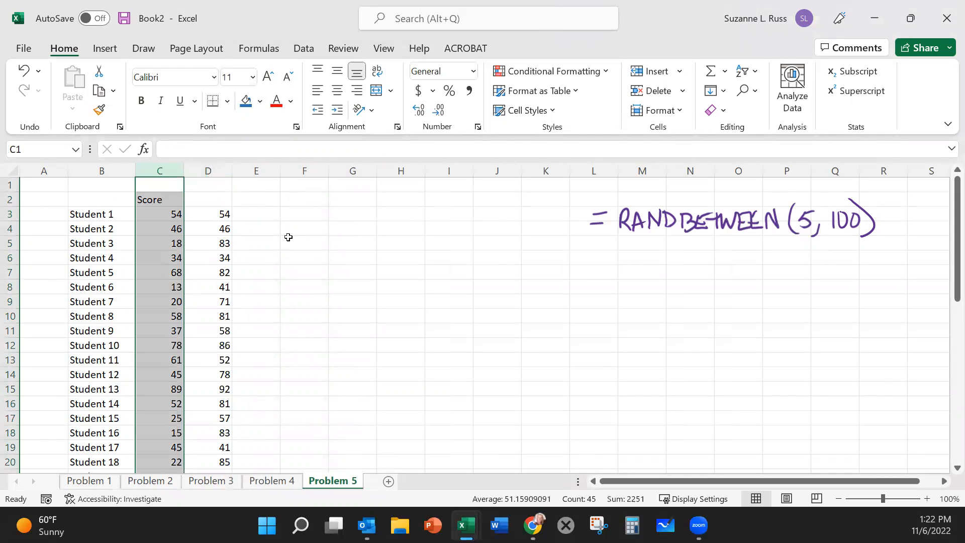
pyautogui.click(337, 246)
pyautogui.click(150, 201)
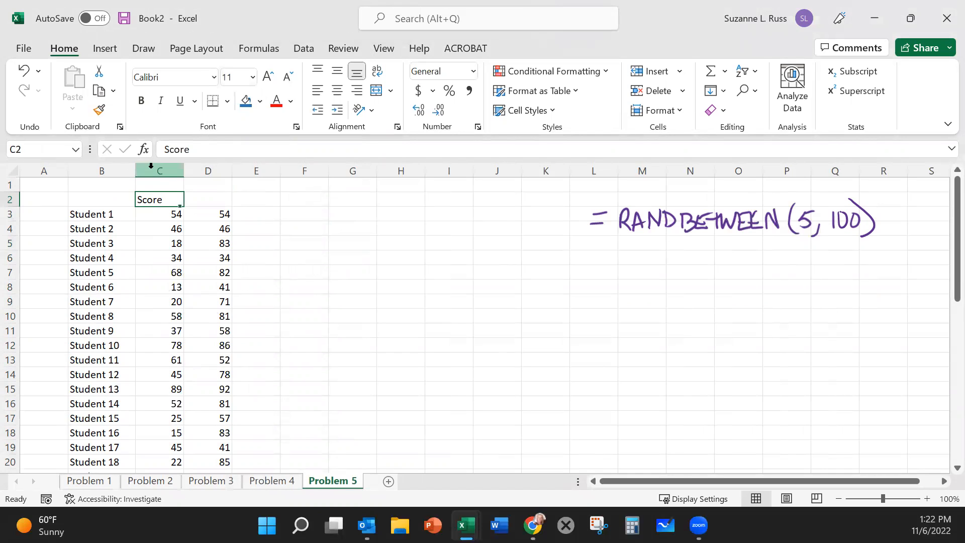
pyautogui.click(326, 263)
pyautogui.doubleClick(310, 280)
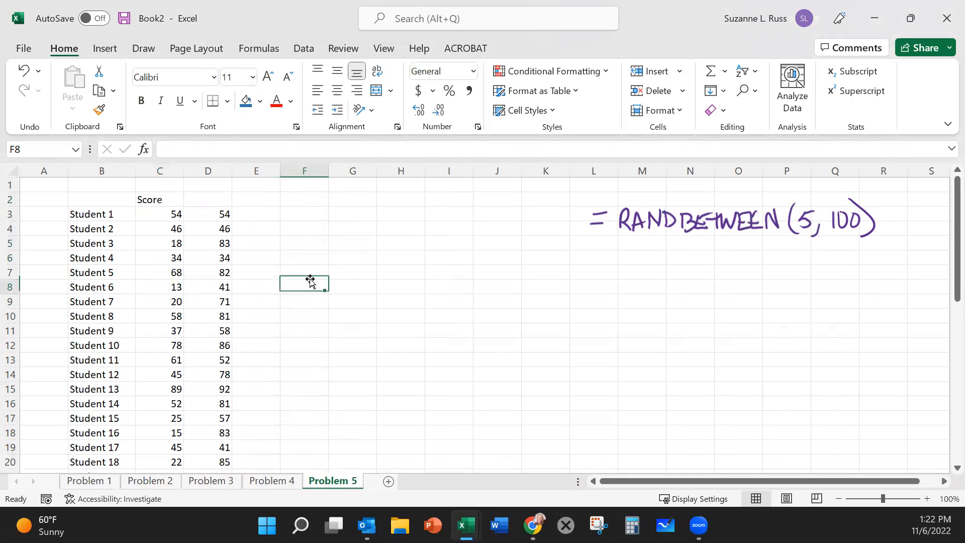
pyautogui.click(118, 270)
pyautogui.doubleClick(146, 271)
pyautogui.click(151, 227)
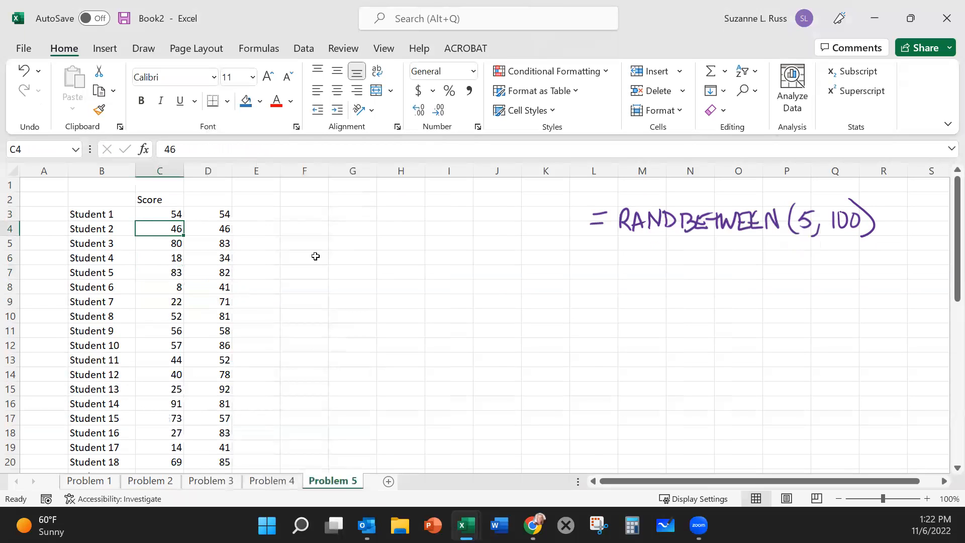
pyautogui.click(363, 289)
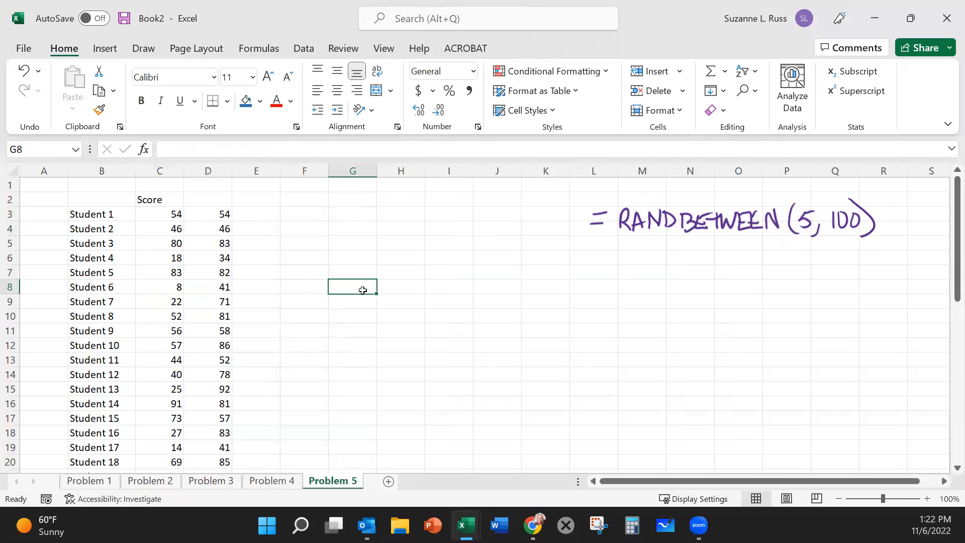
# Step: Copy the random score formula from C5 into C3:C4 for Students 1 and 2, and check column C down to C46
pyautogui.click(146, 240)
pyautogui.hotkey('ctrl', 'c')
pyautogui.moveTo(156, 229); pyautogui.dragTo(160, 216)
pyautogui.hotkey('ctrl', 'v')
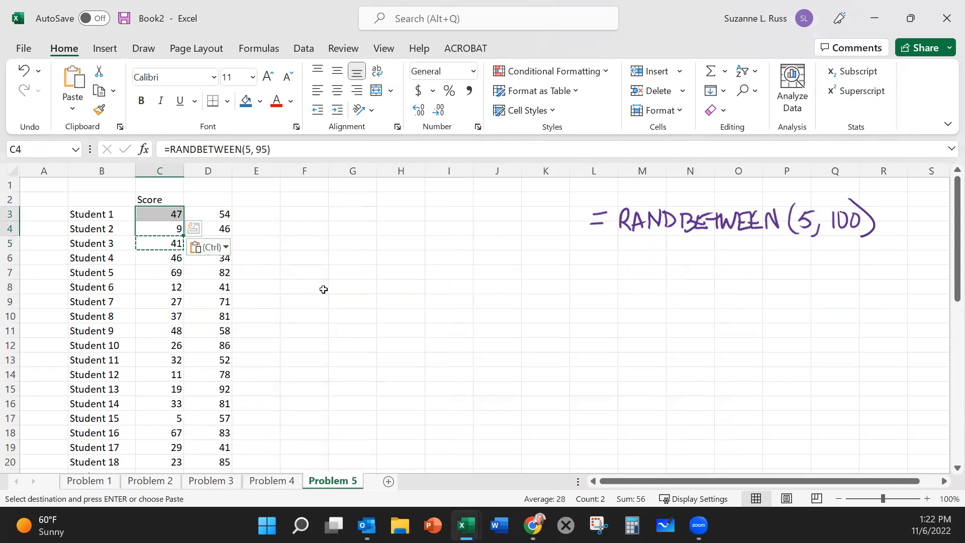
pyautogui.click(324, 287)
pyautogui.click(209, 199)
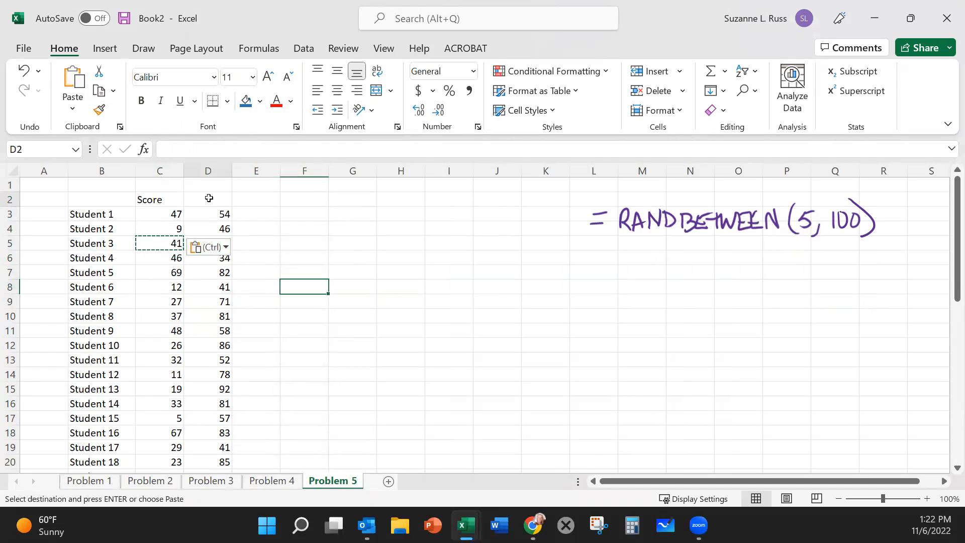
pyautogui.click(159, 190)
pyautogui.hotkey('ctrl', 'Down')
pyautogui.hotkey('ctrl', 'Down')
pyautogui.scroll(12, 269, 315)
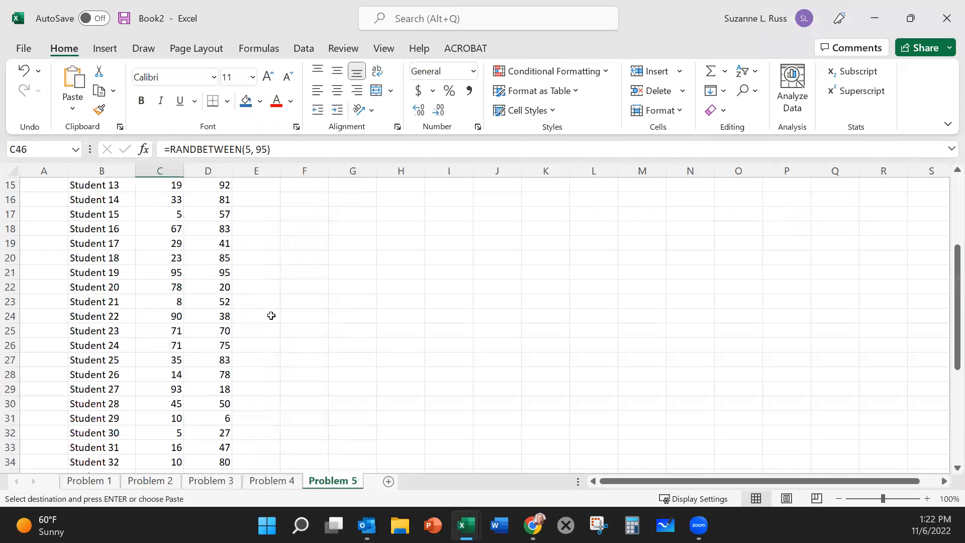
# Step: Change the header in C2 to "Score 1" and label D2 as "Score 2"
pyautogui.click(149, 199)
pyautogui.doubleClick(150, 199)
pyautogui.moveTo(177, 199); pyautogui.dragTo(134, 196)
pyautogui.write('Score 1')
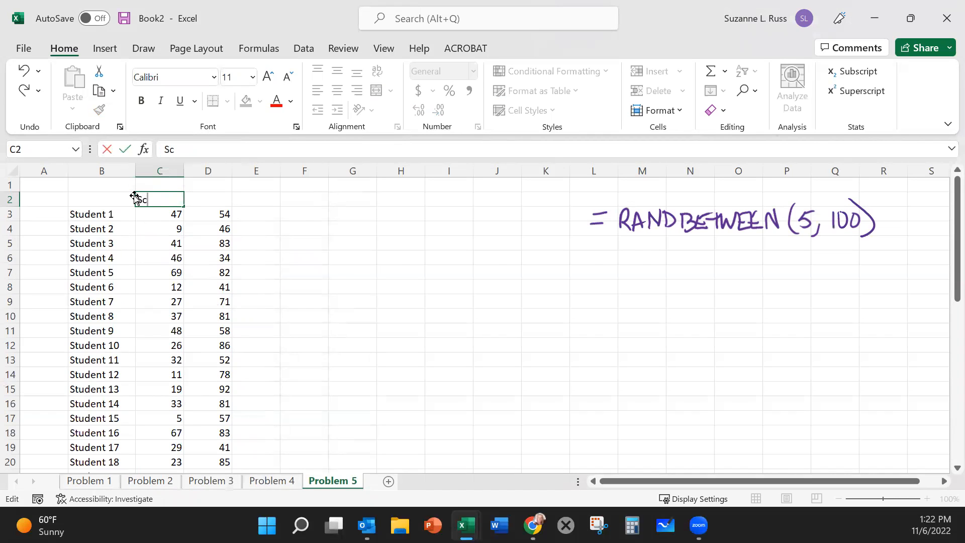
pyautogui.click(208, 200)
pyautogui.write('Score 2')
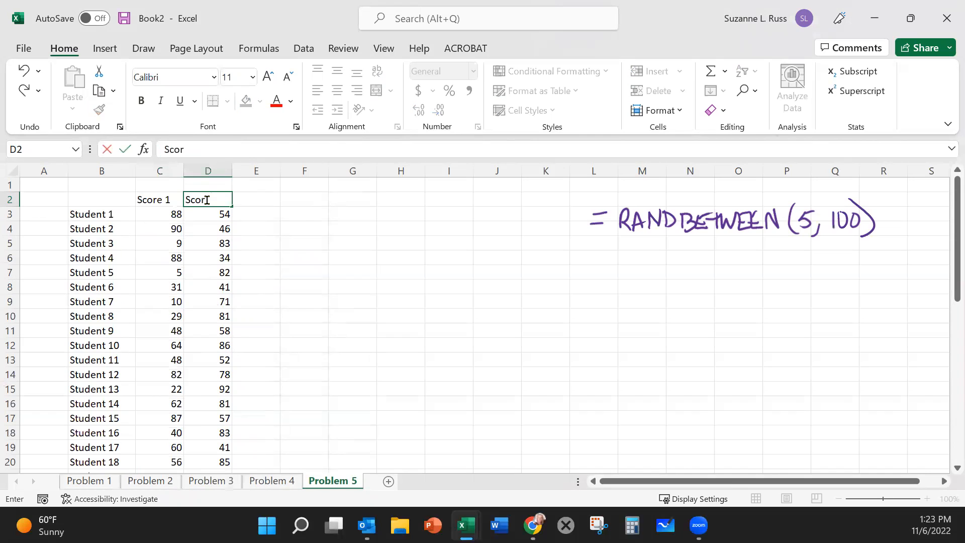
pyautogui.click(330, 246)
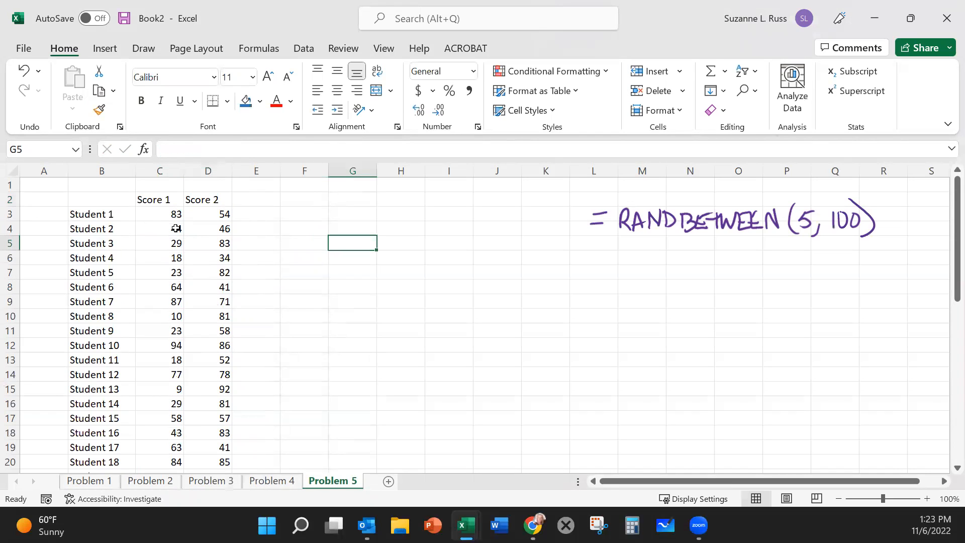
# Step: Replace the Score 1 formulas in C3:C46 with their values, and test recalculation by opening and leaving the empty cell F5
pyautogui.moveTo(161, 213); pyautogui.dragTo(151, 286)
pyautogui.scroll(-10, 159, 302)
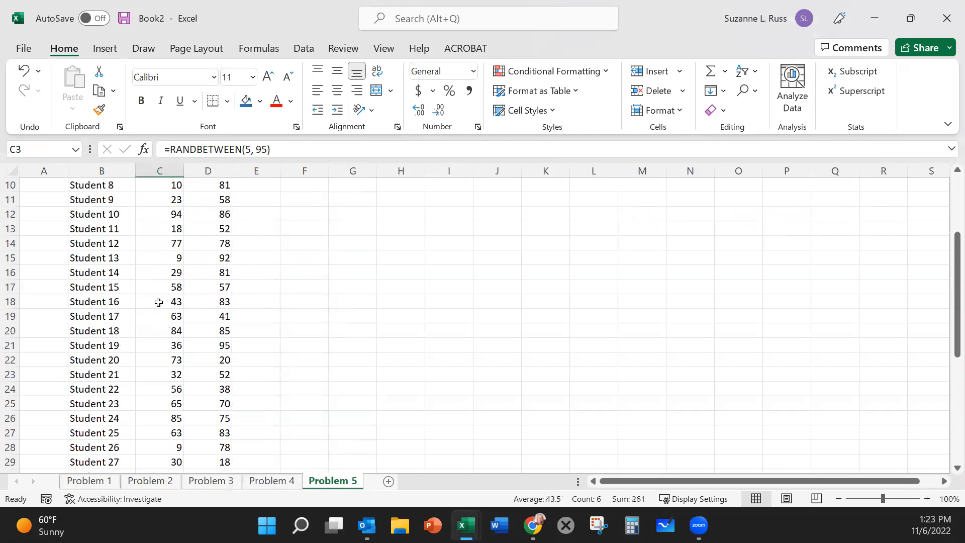
pyautogui.keyDown('shift'); pyautogui.click(167, 396); pyautogui.keyUp('shift')
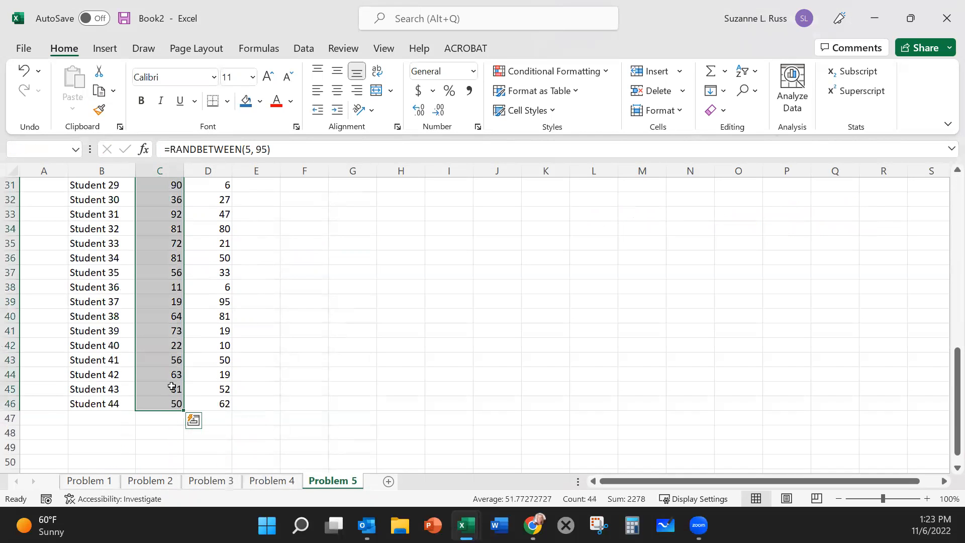
pyautogui.hotkey('ctrl', 'c')
pyautogui.scroll(10, 177, 373)
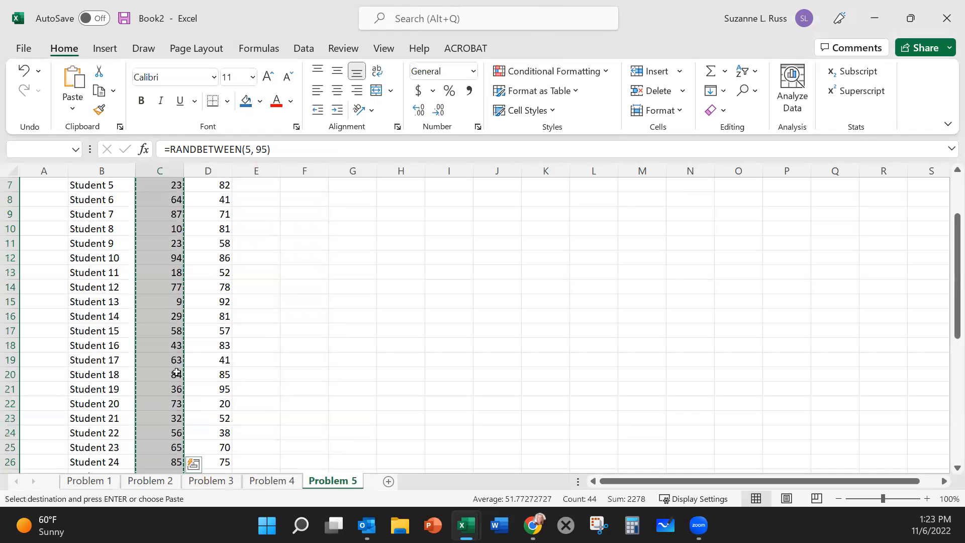
pyautogui.click(156, 211)
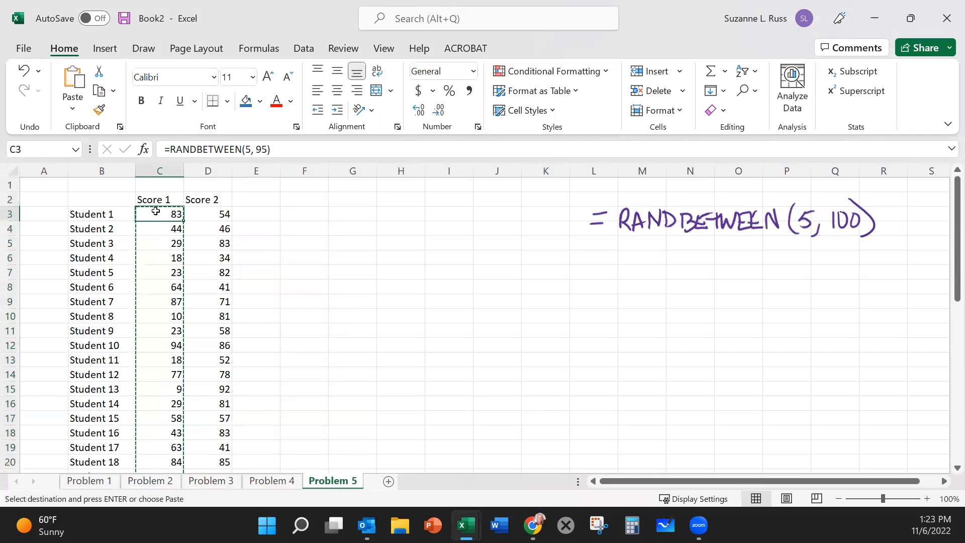
pyautogui.rightClick(156, 211)
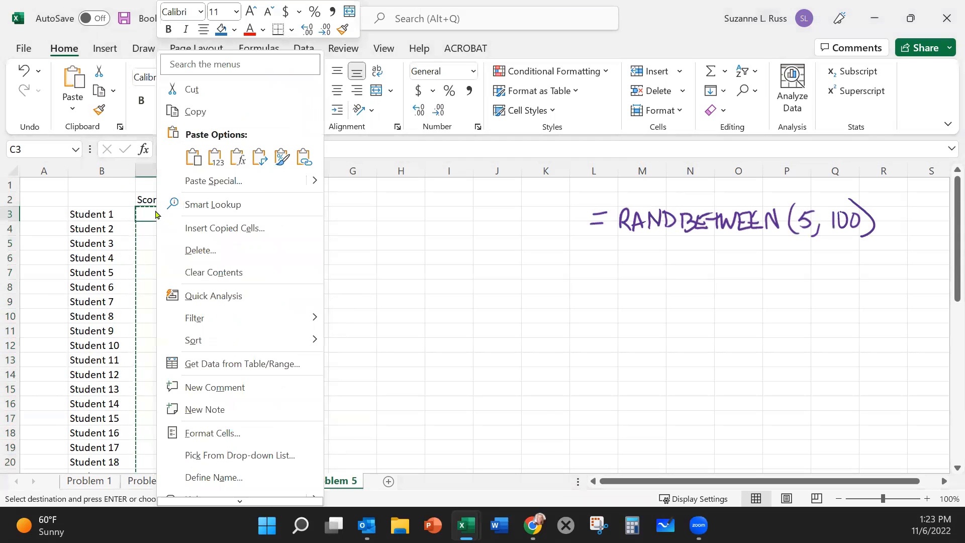
pyautogui.click(216, 158)
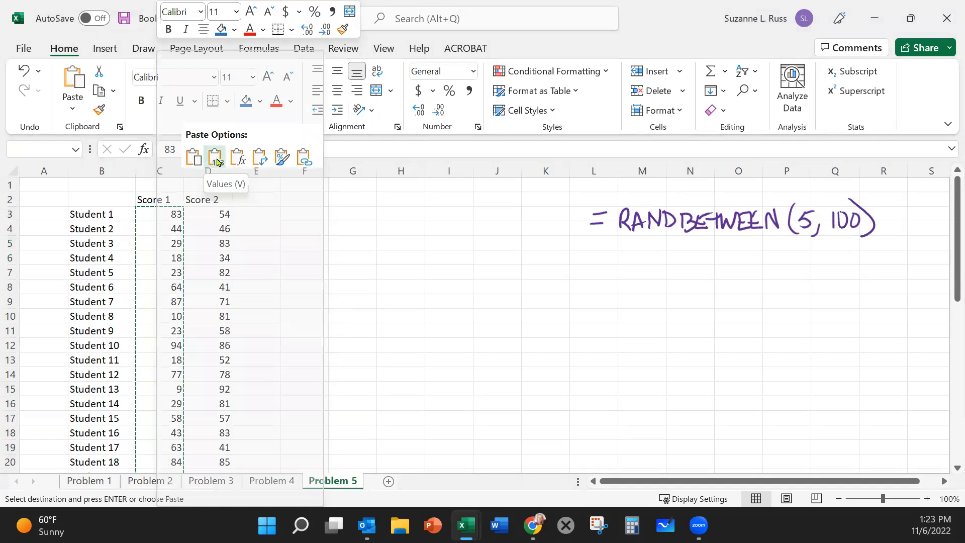
pyautogui.click(215, 157)
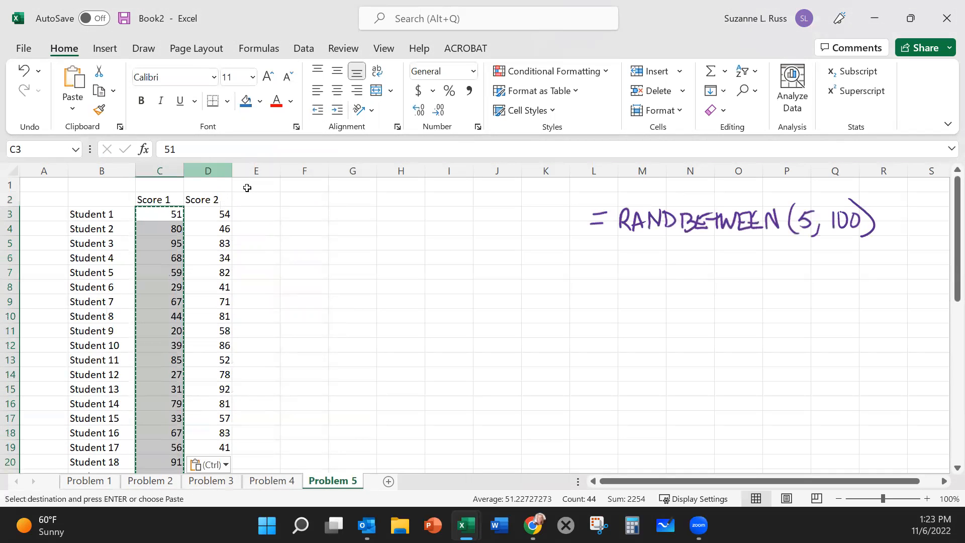
pyautogui.click(331, 258)
pyautogui.click(303, 206)
pyautogui.doubleClick(315, 242)
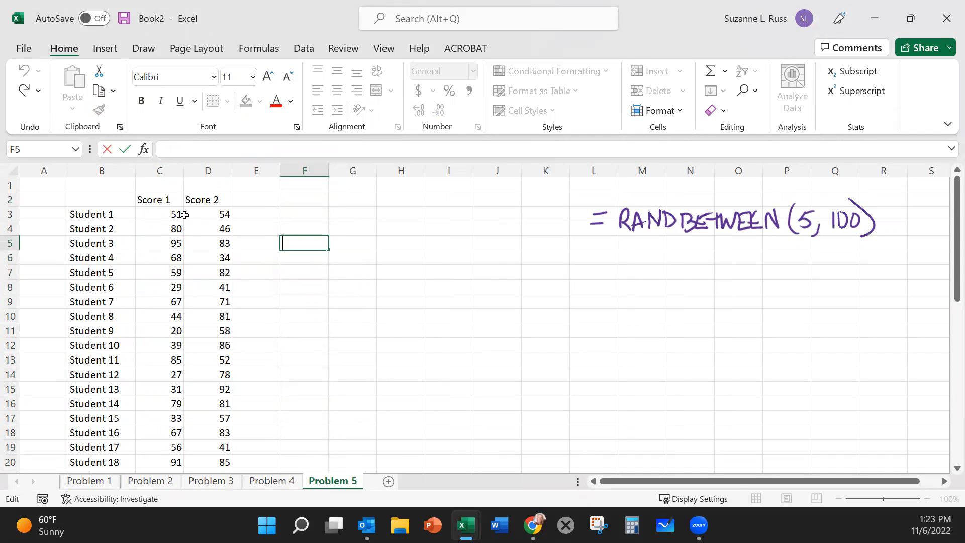
pyautogui.click(369, 314)
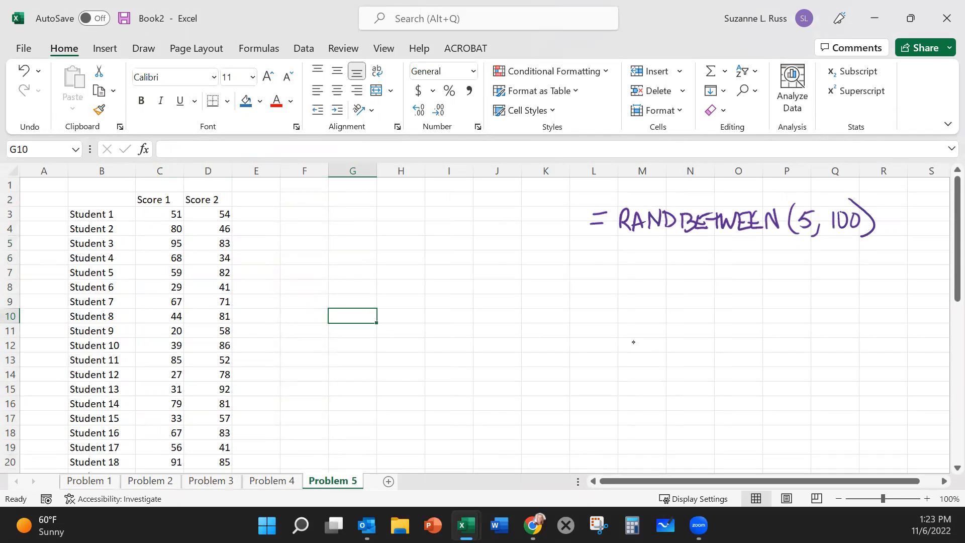
# Step: Handwrite "To select a long set of data," in purple ink below the RANDBETWEEN formula note, striking out the extra word "hold"
pyautogui.moveTo(602, 252); pyautogui.dragTo(648, 263)
pyautogui.moveTo(659, 247)
pyautogui.mouseDown()
pyautogui.moveTo(656, 264)
pyautogui.moveTo(664, 251)
pyautogui.mouseUp()
pyautogui.moveTo(682, 255)
pyautogui.mouseDown()
pyautogui.moveTo(674, 262)
pyautogui.moveTo(764, 263)
pyautogui.mouseUp()
pyautogui.moveTo(771, 256); pyautogui.dragTo(785, 263)
pyautogui.moveTo(781, 255); pyautogui.dragTo(813, 263)
pyautogui.moveTo(823, 254); pyautogui.dragTo(832, 263)
pyautogui.moveTo(829, 252)
pyautogui.mouseDown()
pyautogui.moveTo(851, 267)
pyautogui.moveTo(877, 253)
pyautogui.moveTo(900, 264)
pyautogui.mouseUp()
pyautogui.moveTo(904, 245); pyautogui.dragTo(905, 264)
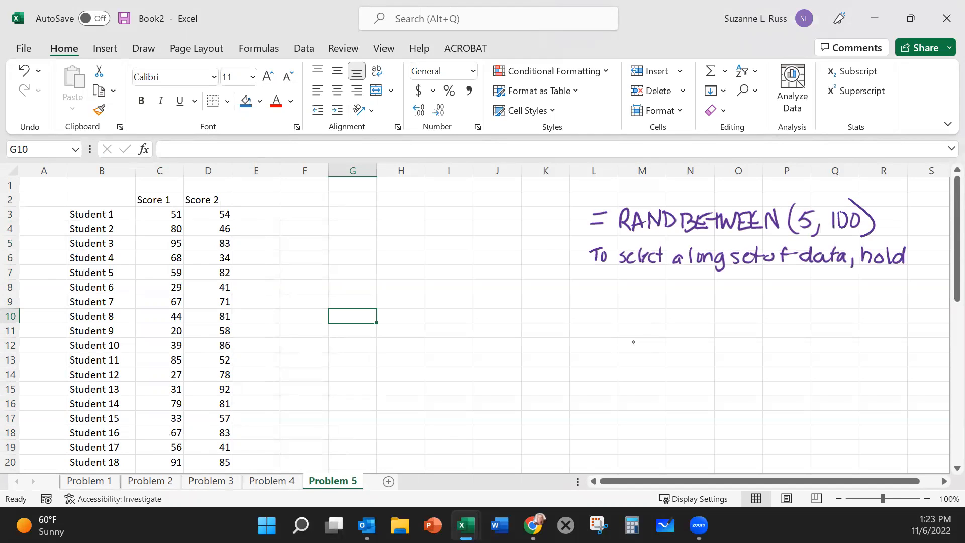
pyautogui.moveTo(862, 260); pyautogui.dragTo(904, 256)
# Step: Continue the handwritten selection tip with "click in first cell of range, hold shift and click in the last cell of range"
pyautogui.moveTo(620, 277); pyautogui.dragTo(621, 290)
pyautogui.moveTo(626, 274)
pyautogui.mouseDown()
pyautogui.moveTo(627, 291)
pyautogui.moveTo(653, 290)
pyautogui.mouseUp()
pyautogui.moveTo(661, 279)
pyautogui.mouseDown()
pyautogui.moveTo(662, 291)
pyautogui.moveTo(674, 291)
pyautogui.mouseUp()
pyautogui.moveTo(681, 291)
pyautogui.mouseDown()
pyautogui.moveTo(688, 281)
pyautogui.moveTo(712, 291)
pyautogui.mouseUp()
pyautogui.moveTo(706, 283); pyautogui.dragTo(773, 291)
pyautogui.moveTo(777, 286); pyautogui.dragTo(784, 291)
pyautogui.moveTo(788, 274)
pyautogui.mouseDown()
pyautogui.moveTo(788, 293)
pyautogui.moveTo(807, 290)
pyautogui.mouseUp()
pyautogui.moveTo(824, 274)
pyautogui.mouseDown()
pyautogui.moveTo(819, 292)
pyautogui.moveTo(829, 282)
pyautogui.moveTo(839, 291)
pyautogui.mouseUp()
pyautogui.moveTo(850, 282)
pyautogui.mouseDown()
pyautogui.moveTo(842, 291)
pyautogui.moveTo(865, 292)
pyautogui.moveTo(870, 304)
pyautogui.moveTo(887, 299)
pyautogui.mouseUp()
pyautogui.moveTo(620, 303)
pyautogui.mouseDown()
pyautogui.moveTo(620, 320)
pyautogui.moveTo(629, 321)
pyautogui.mouseUp()
pyautogui.moveTo(637, 311); pyautogui.dragTo(659, 318)
pyautogui.moveTo(667, 303)
pyautogui.mouseDown()
pyautogui.moveTo(667, 319)
pyautogui.moveTo(696, 320)
pyautogui.mouseUp()
pyautogui.moveTo(710, 302)
pyautogui.mouseDown()
pyautogui.moveTo(705, 320)
pyautogui.moveTo(691, 321)
pyautogui.moveTo(744, 323)
pyautogui.mouseUp()
pyautogui.moveTo(748, 312); pyautogui.dragTo(756, 321)
pyautogui.moveTo(766, 311)
pyautogui.mouseDown()
pyautogui.moveTo(759, 317)
pyautogui.moveTo(803, 320)
pyautogui.mouseUp()
pyautogui.moveTo(818, 309); pyautogui.dragTo(827, 319)
pyautogui.moveTo(836, 310)
pyautogui.mouseDown()
pyautogui.moveTo(837, 320)
pyautogui.moveTo(875, 309)
pyautogui.moveTo(884, 320)
pyautogui.mouseUp()
pyautogui.moveTo(884, 317); pyautogui.dragTo(894, 312)
pyautogui.moveTo(621, 328)
pyautogui.mouseDown()
pyautogui.moveTo(620, 344)
pyautogui.moveTo(655, 345)
pyautogui.mouseUp()
pyautogui.moveTo(648, 335); pyautogui.dragTo(678, 344)
pyautogui.moveTo(689, 328)
pyautogui.mouseDown()
pyautogui.moveTo(689, 345)
pyautogui.moveTo(717, 343)
pyautogui.mouseUp()
pyautogui.moveTo(729, 327)
pyautogui.mouseDown()
pyautogui.moveTo(729, 345)
pyautogui.moveTo(763, 333)
pyautogui.mouseUp()
pyautogui.moveTo(769, 336); pyautogui.dragTo(778, 343)
pyautogui.moveTo(783, 343)
pyautogui.mouseDown()
pyautogui.moveTo(799, 351)
pyautogui.moveTo(818, 340)
pyautogui.mouseUp()
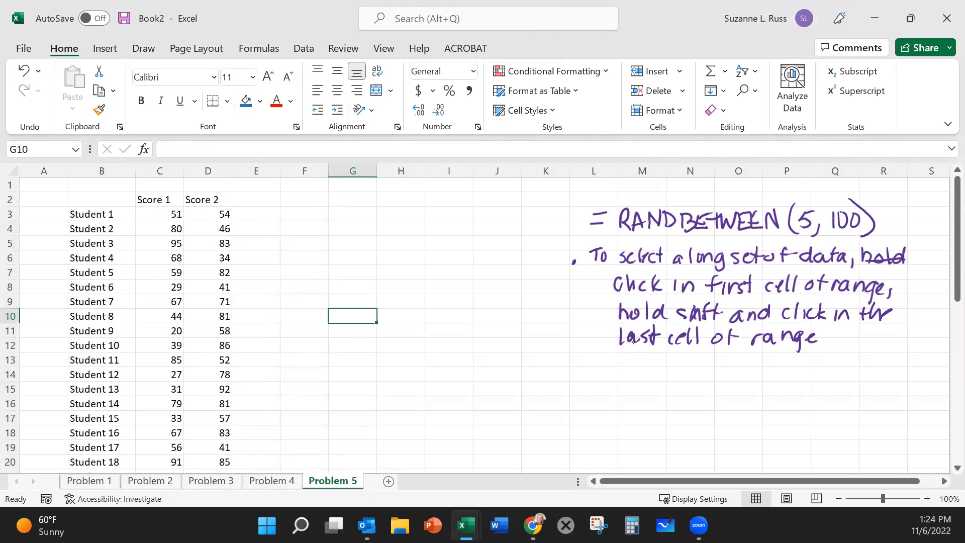
# Step: Handwrite a second bullet below the first tip: "Or: click in top cell, hold CTRL + SHIFT + Down arrow"
pyautogui.moveTo(581, 364); pyautogui.dragTo(582, 363)
pyautogui.moveTo(581, 363); pyautogui.dragTo(586, 364)
pyautogui.moveTo(609, 362)
pyautogui.mouseDown()
pyautogui.moveTo(605, 373)
pyautogui.moveTo(639, 374)
pyautogui.mouseUp()
pyautogui.moveTo(651, 358); pyautogui.dragTo(648, 375)
pyautogui.moveTo(654, 365); pyautogui.dragTo(662, 375)
pyautogui.moveTo(671, 358); pyautogui.dragTo(677, 375)
pyautogui.moveTo(690, 364); pyautogui.dragTo(716, 374)
pyautogui.moveTo(714, 363)
pyautogui.mouseDown()
pyautogui.moveTo(728, 361)
pyautogui.moveTo(743, 382)
pyautogui.mouseUp()
pyautogui.moveTo(744, 360); pyautogui.dragTo(795, 375)
pyautogui.moveTo(805, 355)
pyautogui.mouseDown()
pyautogui.moveTo(806, 380)
pyautogui.moveTo(853, 365)
pyautogui.moveTo(877, 373)
pyautogui.mouseUp()
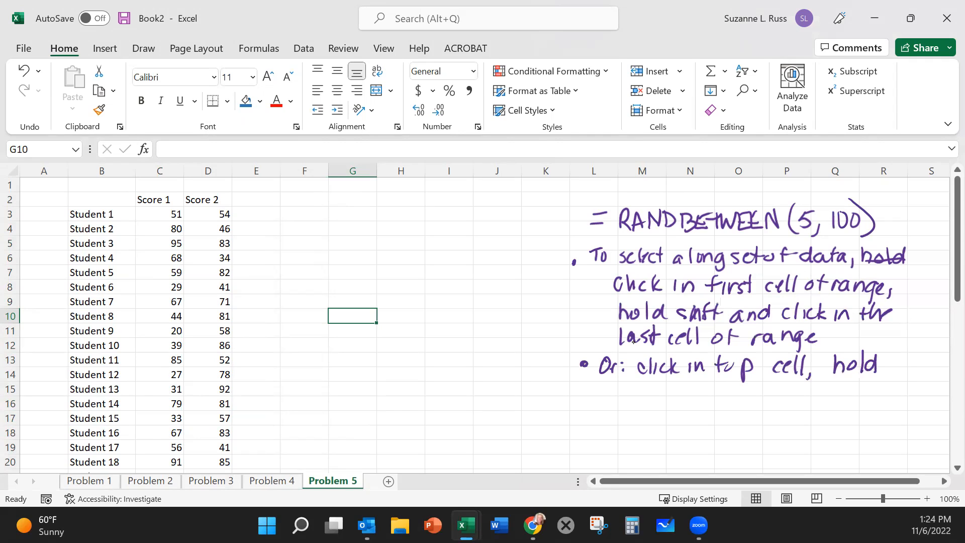
pyautogui.moveTo(626, 391); pyautogui.dragTo(639, 405)
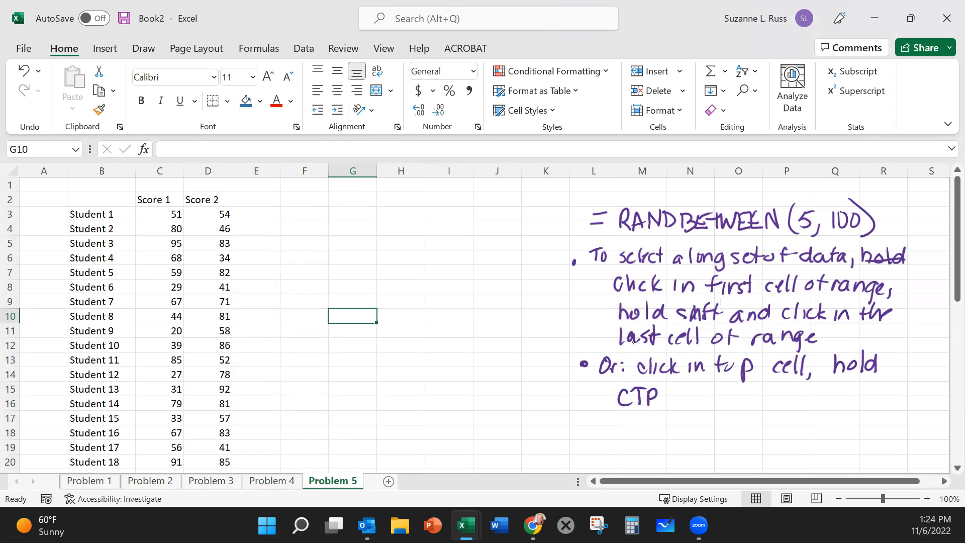
pyautogui.moveTo(665, 388)
pyautogui.mouseDown()
pyautogui.moveTo(676, 408)
pyautogui.moveTo(690, 399)
pyautogui.mouseUp()
pyautogui.moveTo(683, 391)
pyautogui.mouseDown()
pyautogui.moveTo(683, 409)
pyautogui.moveTo(701, 408)
pyautogui.mouseUp()
pyautogui.moveTo(717, 387)
pyautogui.mouseDown()
pyautogui.moveTo(717, 410)
pyautogui.moveTo(743, 407)
pyautogui.mouseUp()
pyautogui.moveTo(743, 390); pyautogui.dragTo(753, 397)
pyautogui.moveTo(759, 387); pyautogui.dragTo(759, 407)
pyautogui.moveTo(754, 388)
pyautogui.mouseDown()
pyautogui.moveTo(772, 387)
pyautogui.moveTo(795, 405)
pyautogui.mouseUp()
pyautogui.moveTo(794, 387)
pyautogui.mouseDown()
pyautogui.moveTo(794, 406)
pyautogui.moveTo(839, 393)
pyautogui.moveTo(872, 408)
pyautogui.moveTo(906, 395)
pyautogui.mouseUp()
# Step: Handwrite "This selects everything to next empty cell." below the CTRL + SHIFT + Down arrow tip
pyautogui.moveTo(611, 423); pyautogui.dragTo(628, 420)
pyautogui.moveTo(621, 422); pyautogui.dragTo(618, 437)
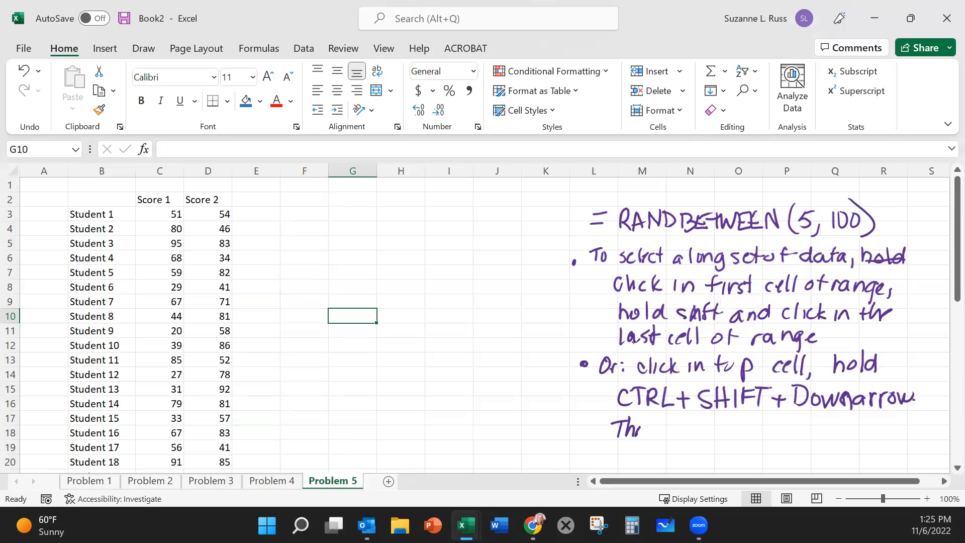
pyautogui.moveTo(672, 426); pyautogui.dragTo(663, 437)
pyautogui.moveTo(674, 432); pyautogui.dragTo(703, 436)
pyautogui.moveTo(714, 423)
pyautogui.mouseDown()
pyautogui.moveTo(714, 438)
pyautogui.moveTo(719, 427)
pyautogui.mouseUp()
pyautogui.moveTo(727, 430)
pyautogui.mouseDown()
pyautogui.moveTo(721, 437)
pyautogui.moveTo(752, 439)
pyautogui.mouseUp()
pyautogui.moveTo(756, 426)
pyautogui.mouseDown()
pyautogui.moveTo(778, 437)
pyautogui.moveTo(790, 424)
pyautogui.moveTo(817, 438)
pyautogui.mouseUp()
pyautogui.moveTo(819, 430); pyautogui.dragTo(827, 438)
pyautogui.moveTo(833, 438)
pyautogui.mouseDown()
pyautogui.moveTo(840, 424)
pyautogui.moveTo(846, 448)
pyautogui.mouseUp()
pyautogui.moveTo(873, 418); pyautogui.dragTo(872, 438)
pyautogui.moveTo(866, 427); pyautogui.dragTo(881, 436)
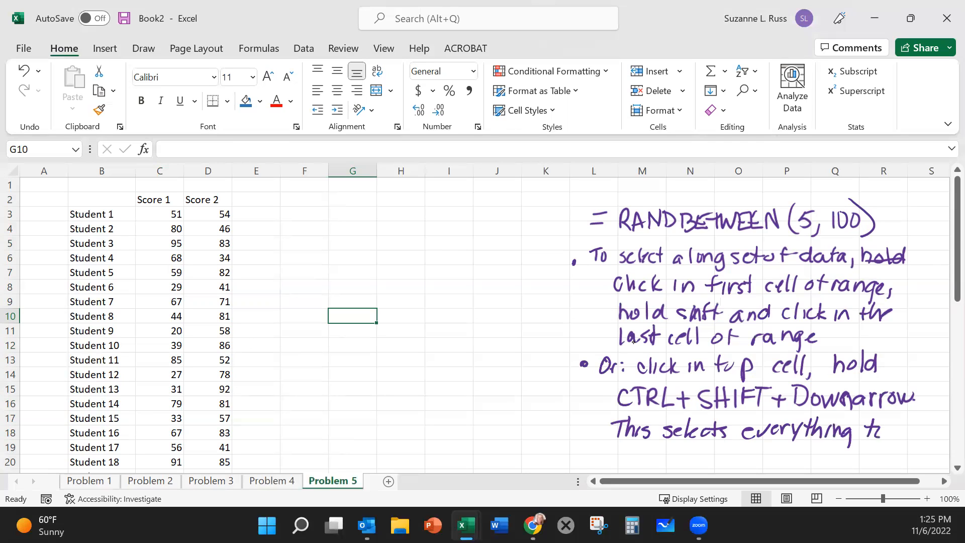
pyautogui.moveTo(628, 446)
pyautogui.mouseDown()
pyautogui.moveTo(637, 464)
pyautogui.moveTo(652, 463)
pyautogui.mouseUp()
pyautogui.moveTo(710, 453); pyautogui.dragTo(716, 463)
pyautogui.moveTo(718, 448)
pyautogui.mouseDown()
pyautogui.moveTo(720, 470)
pyautogui.moveTo(722, 460)
pyautogui.mouseUp()
pyautogui.moveTo(734, 443)
pyautogui.mouseDown()
pyautogui.moveTo(735, 462)
pyautogui.moveTo(743, 449)
pyautogui.mouseUp()
pyautogui.moveTo(743, 454); pyautogui.dragTo(747, 469)
pyautogui.moveTo(769, 452)
pyautogui.mouseDown()
pyautogui.moveTo(764, 463)
pyautogui.moveTo(782, 465)
pyautogui.mouseUp()
pyautogui.moveTo(793, 443); pyautogui.dragTo(792, 466)
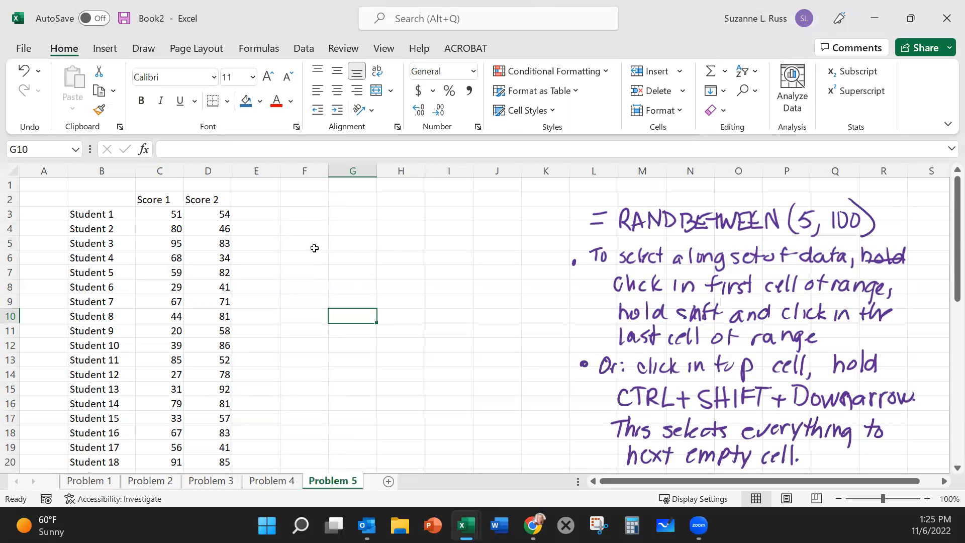
# Step: Enter the column heading "Difference" in E2, correcting its misspelling
pyautogui.click(259, 198)
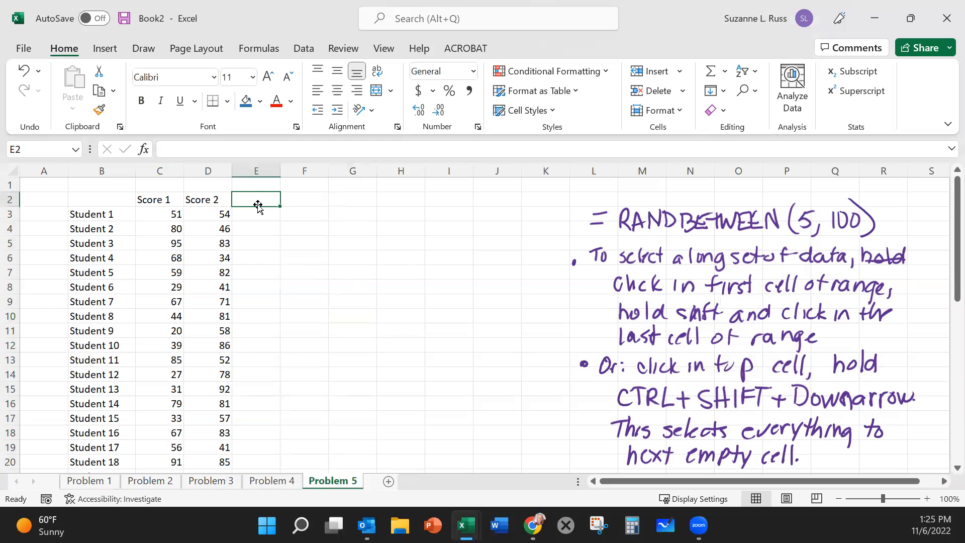
pyautogui.write('Di')
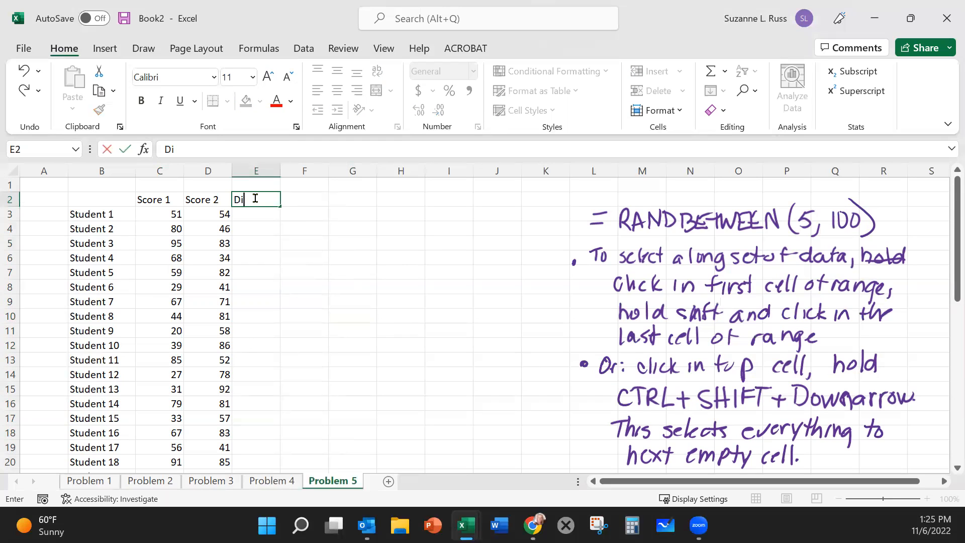
pyautogui.write('fferemce')
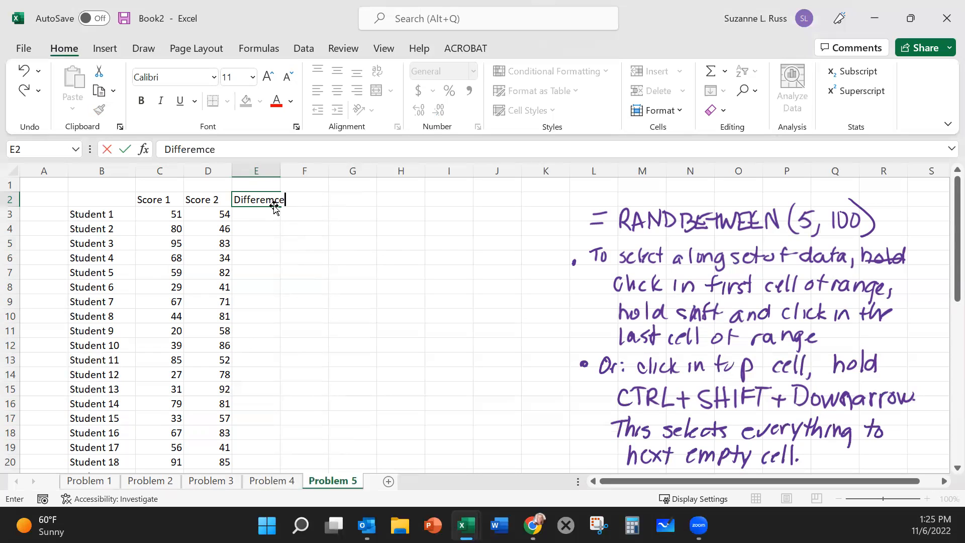
pyautogui.press('BackSpace')
pyautogui.press('BackSpace')
pyautogui.press('BackSpace')
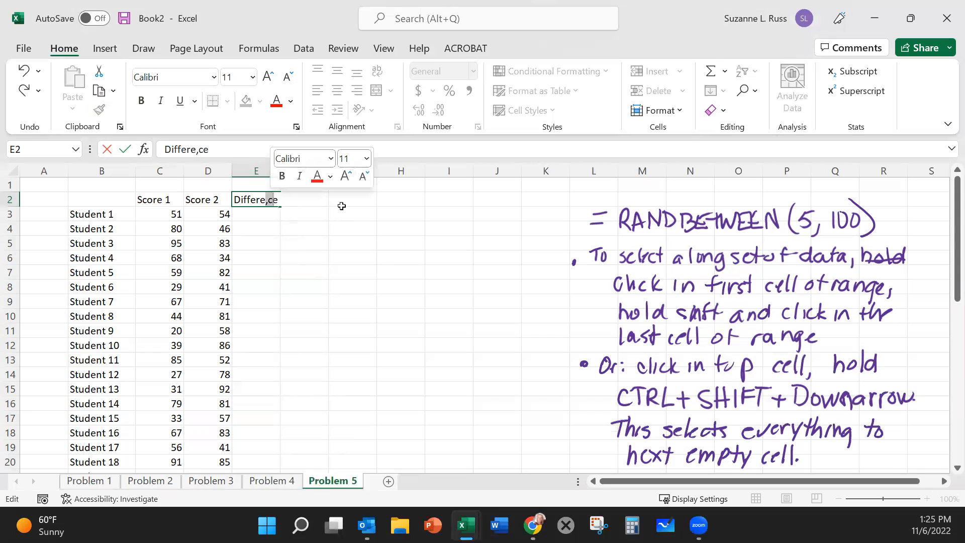
pyautogui.write('nc')
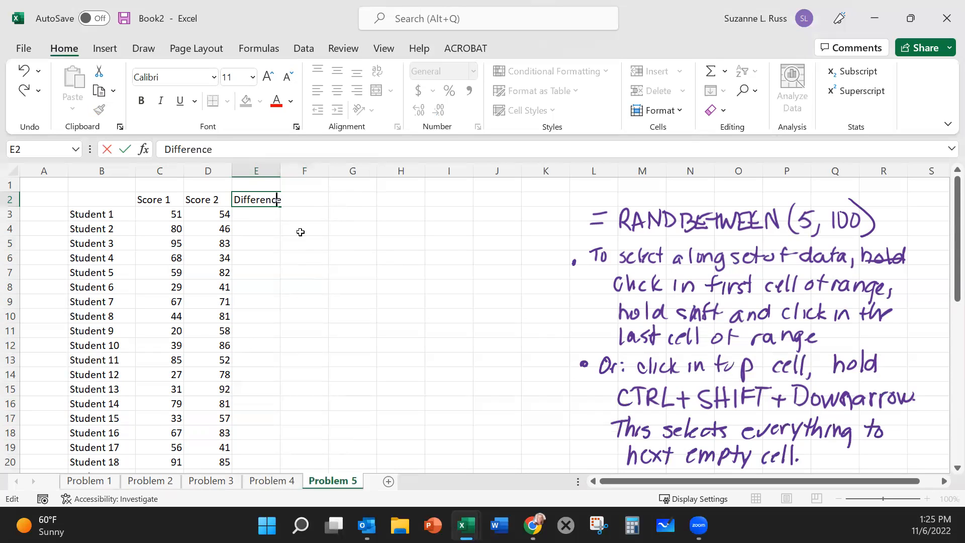
pyautogui.click(300, 232)
# Step: Enter the formula =D3-C3 in E3 to subtract Score 1 from Score 2 for Student 1
pyautogui.click(265, 214)
pyautogui.write('=')
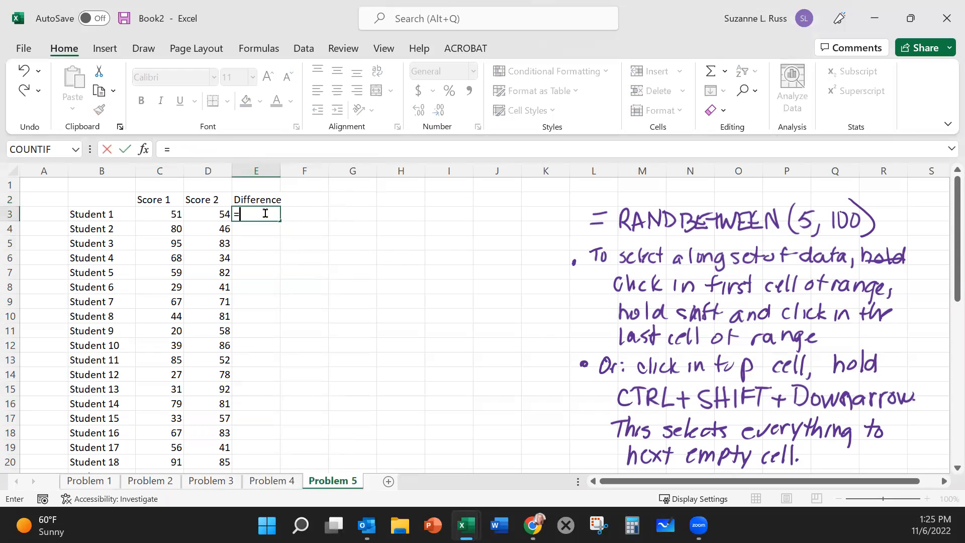
pyautogui.click(213, 217)
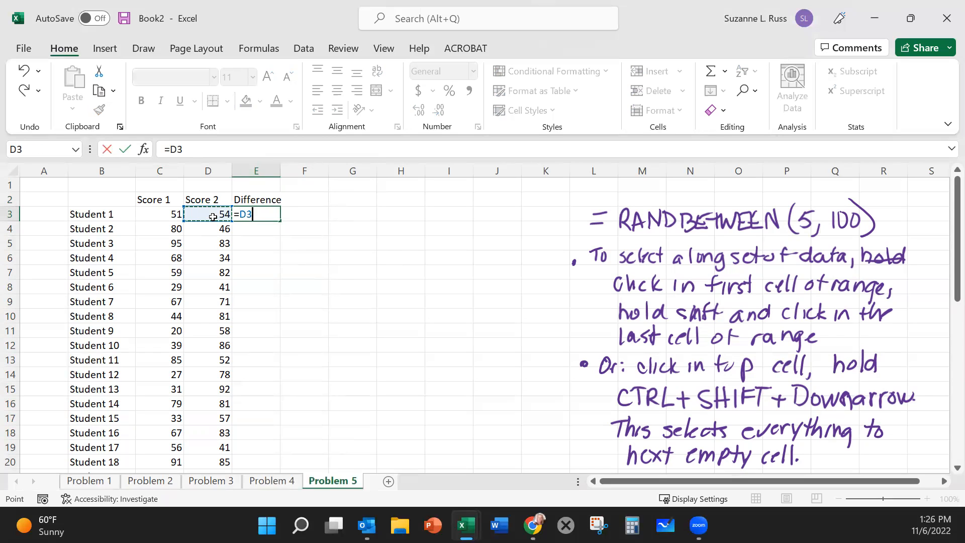
pyautogui.write('-')
pyautogui.click(161, 217)
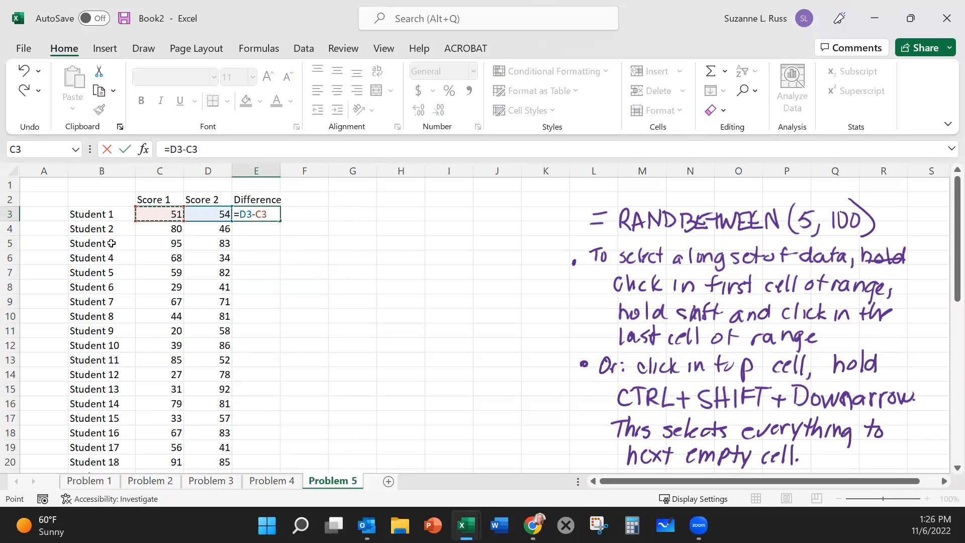
pyautogui.press('Return')
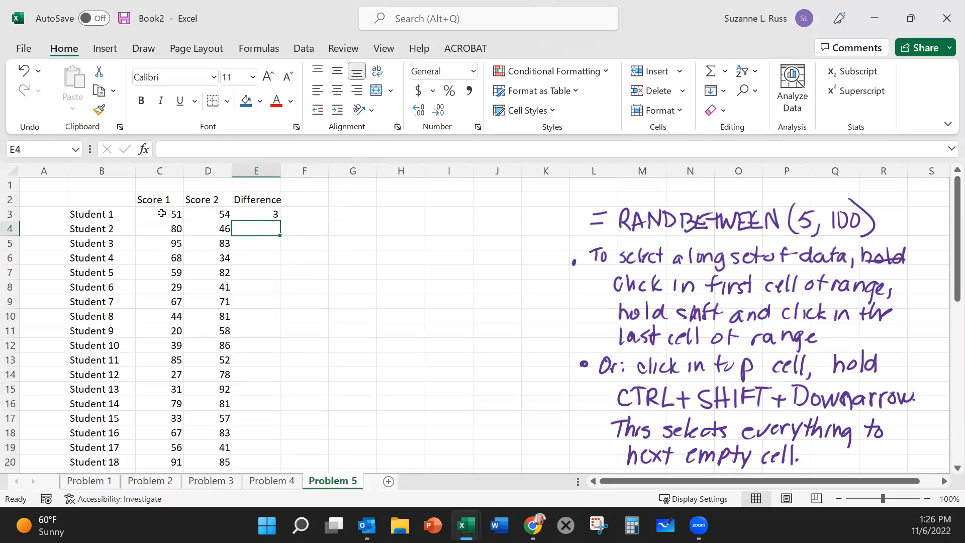
# Step: Copy the difference formula from E3 into E4:E46 for the remaining students
pyautogui.click(256, 215)
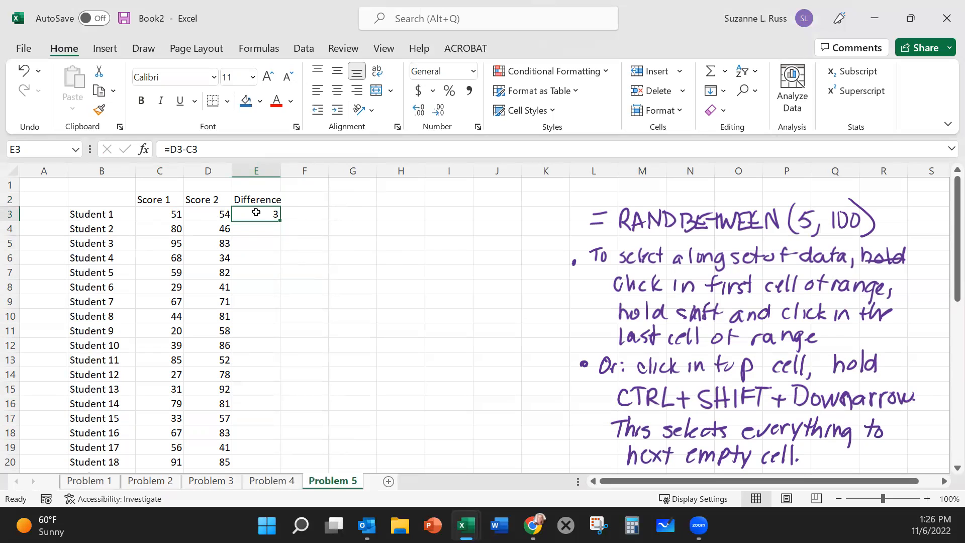
pyautogui.hotkey('ctrl', 'c')
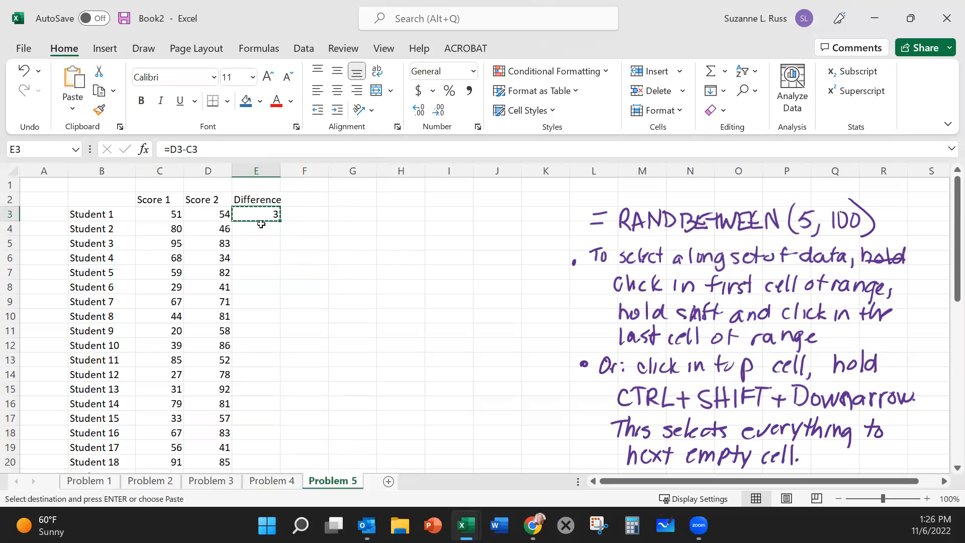
pyautogui.click(262, 228)
pyautogui.moveTo(262, 228); pyautogui.dragTo(267, 442)
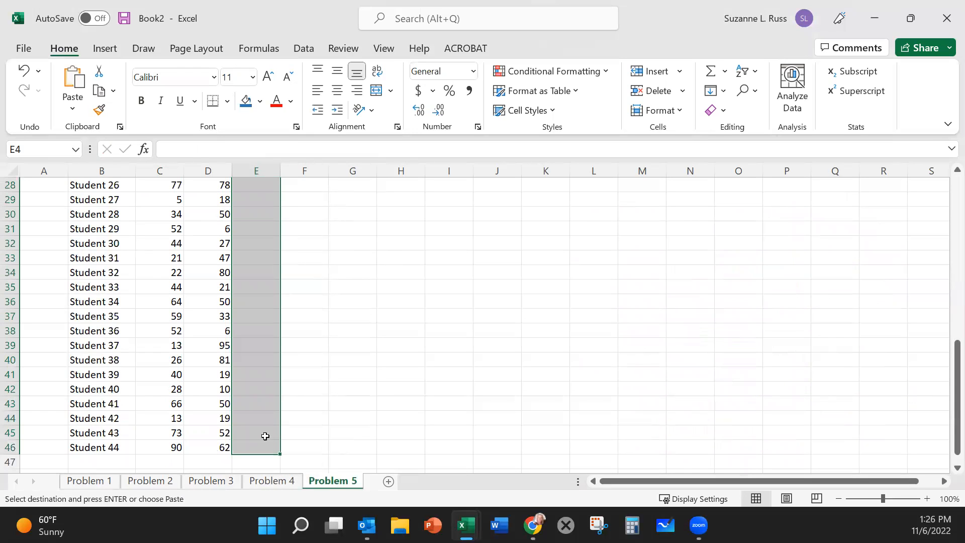
pyautogui.press('Return')
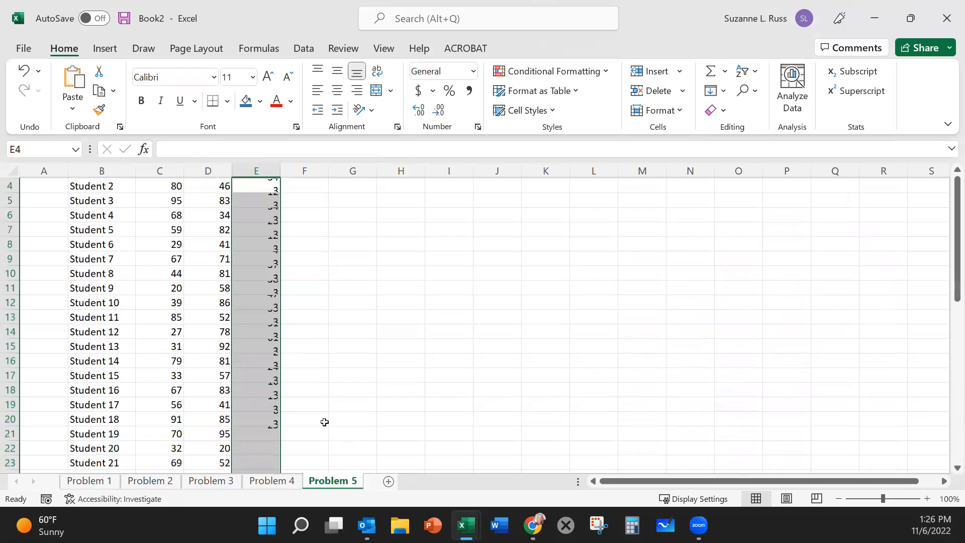
pyautogui.scroll(1, 323, 422)
pyautogui.click(378, 334)
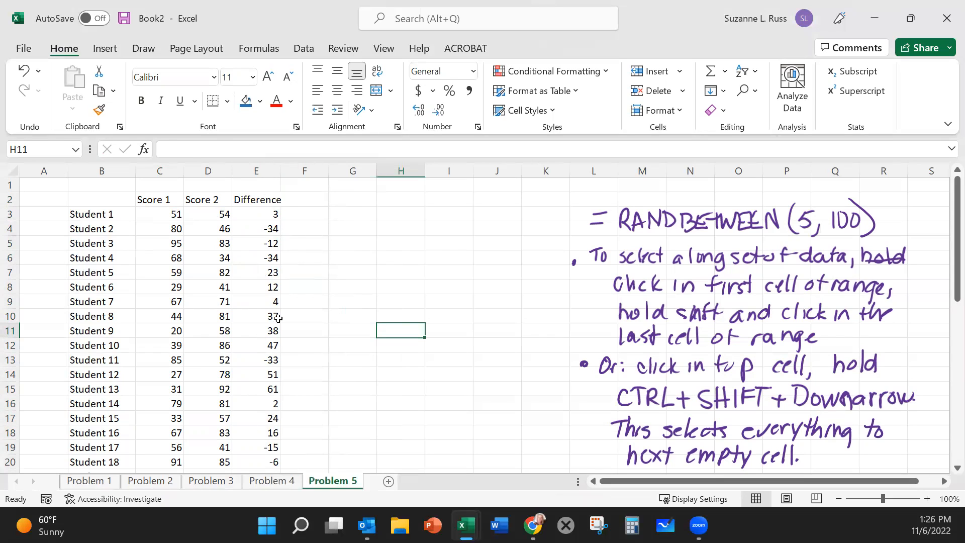
# Step: Inspect the copied formula in E7 to check which score cells it references, and leave it unchanged
pyautogui.click(253, 275)
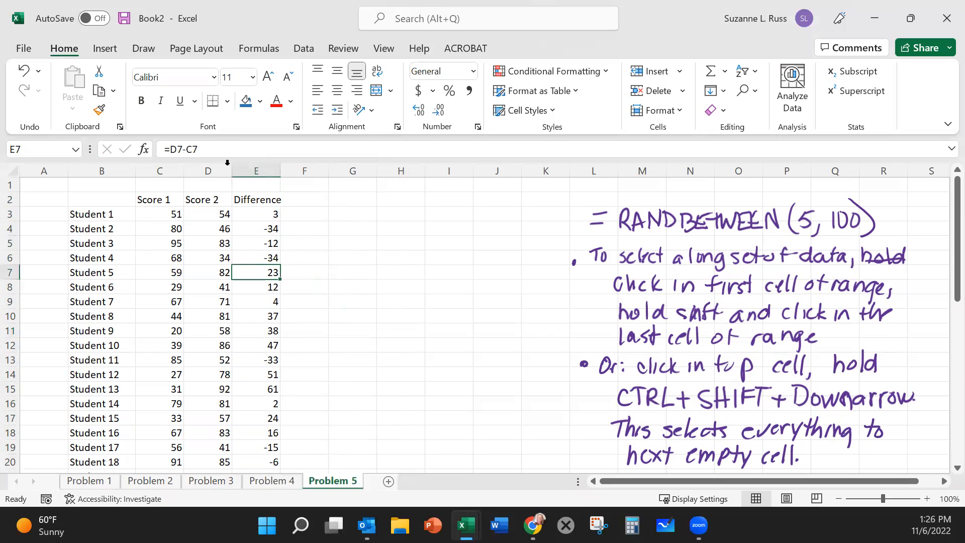
pyautogui.click(222, 149)
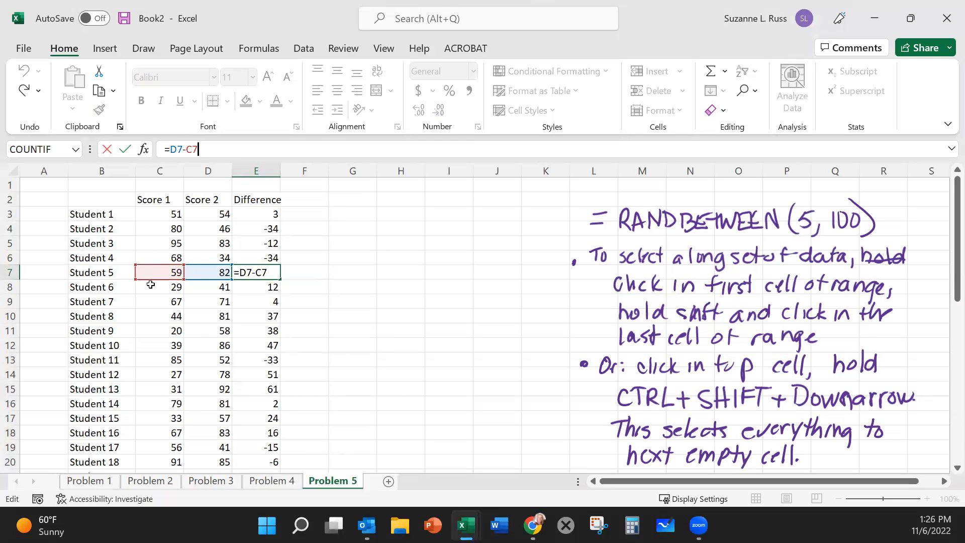
pyautogui.press('Return')
pyautogui.click(423, 325)
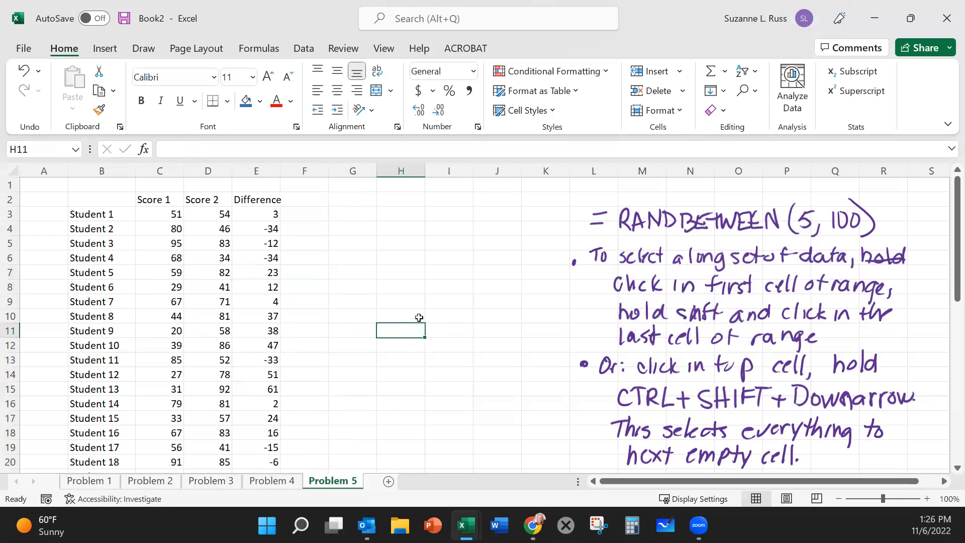
pyautogui.click(392, 252)
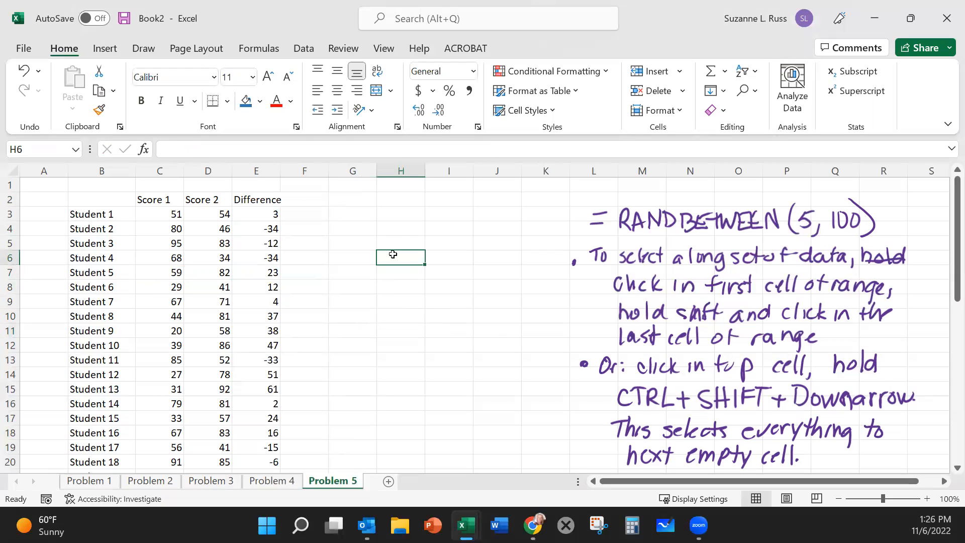
pyautogui.click(389, 244)
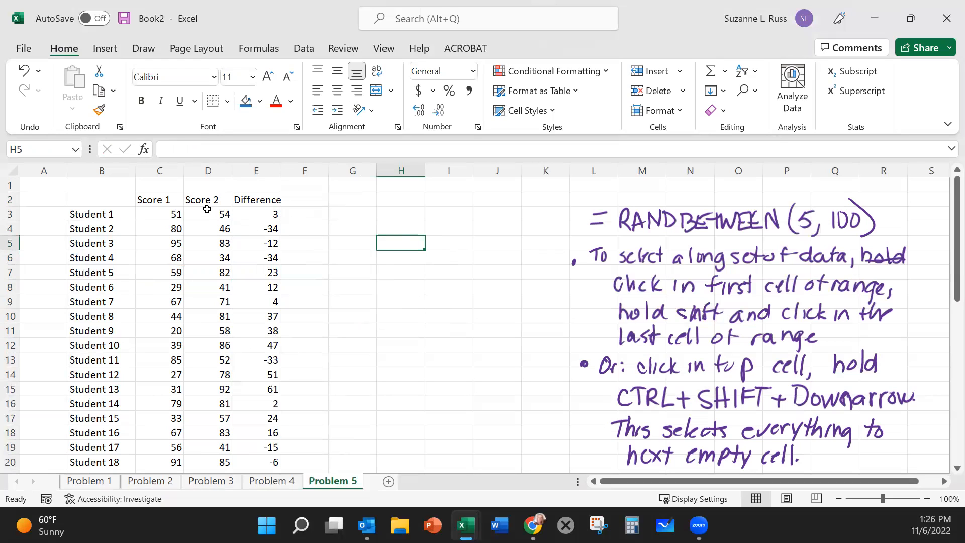
# Step: Set the font color of column E to blue and make the Difference heading in E2 bold
pyautogui.click(258, 169)
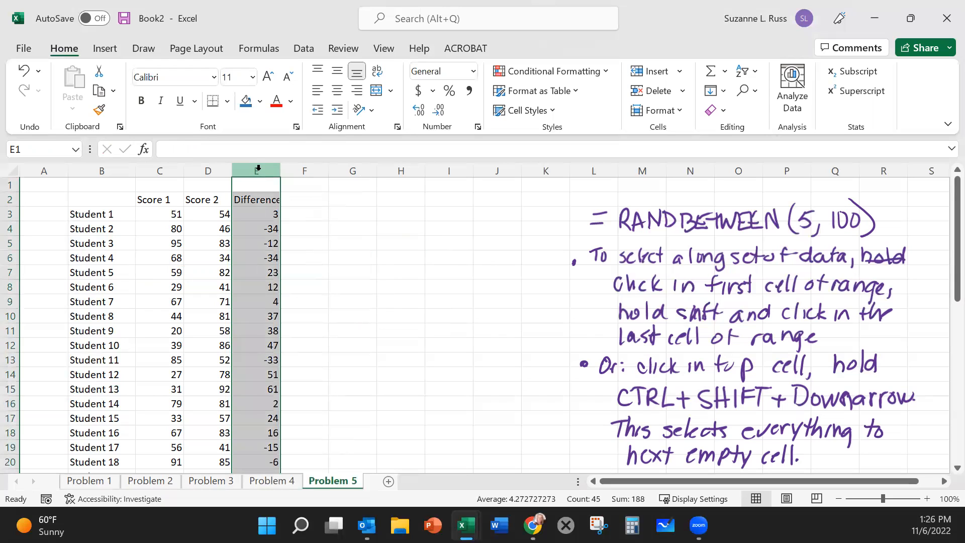
pyautogui.click(291, 101)
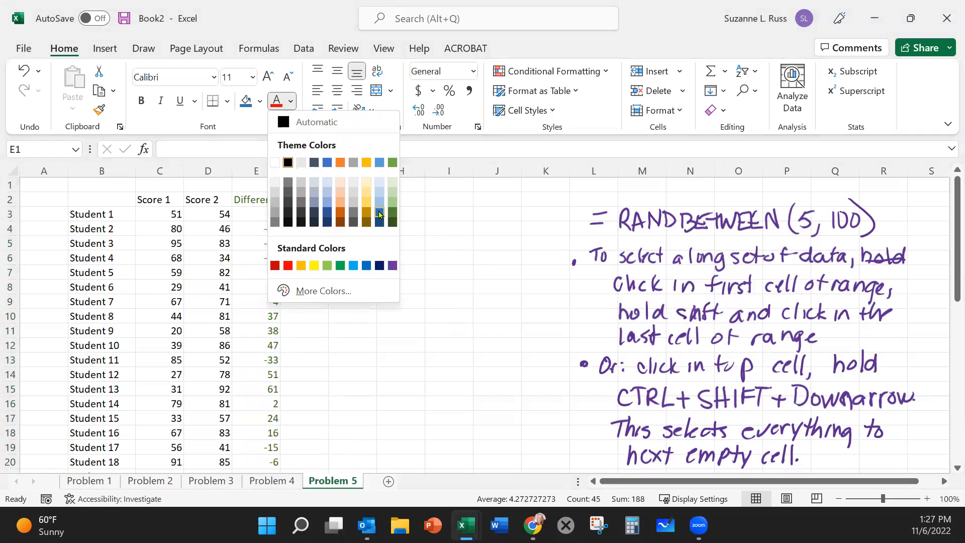
pyautogui.click(379, 214)
pyautogui.click(392, 260)
pyautogui.click(257, 203)
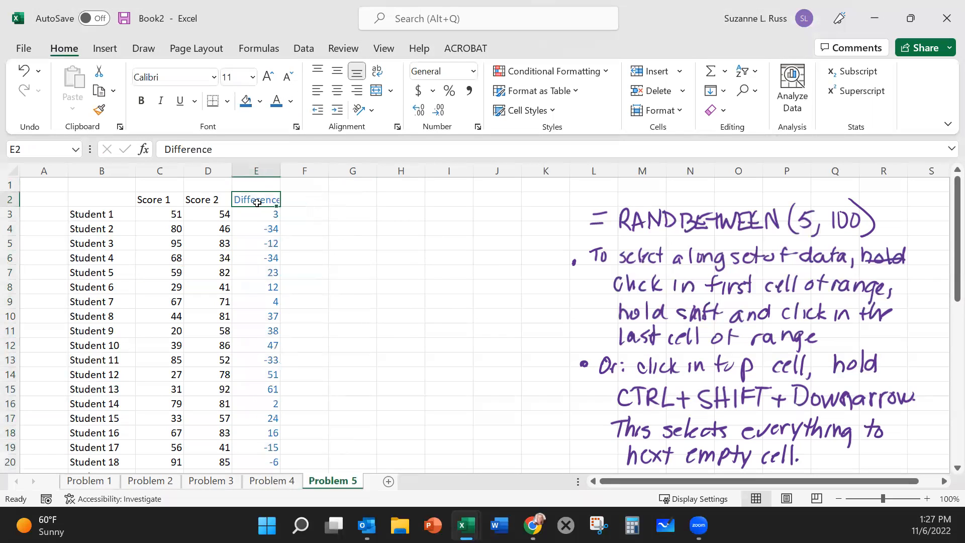
pyautogui.hotkey('ctrl', 'b')
pyautogui.click(416, 254)
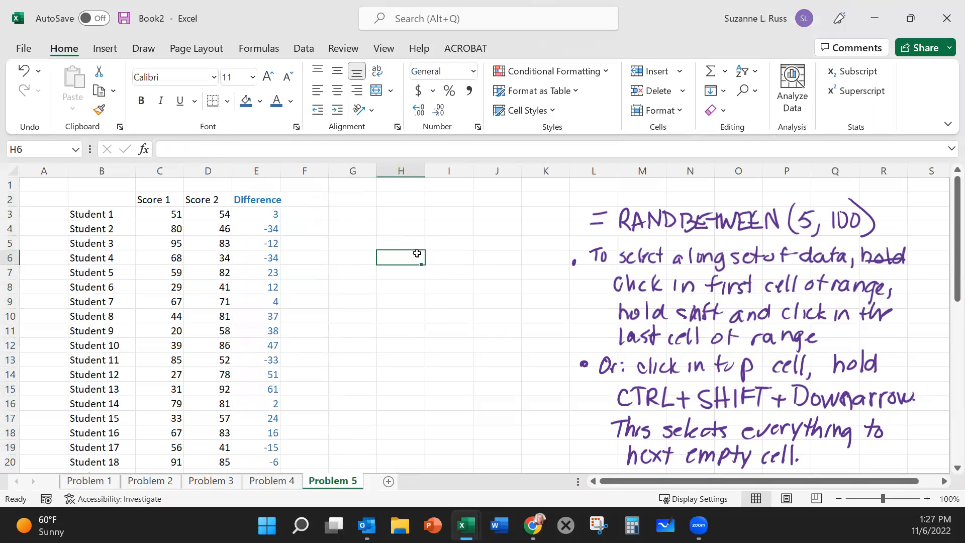
# Step: Enter the label N in H6 and the number of students, 44, in I6
pyautogui.click(442, 253)
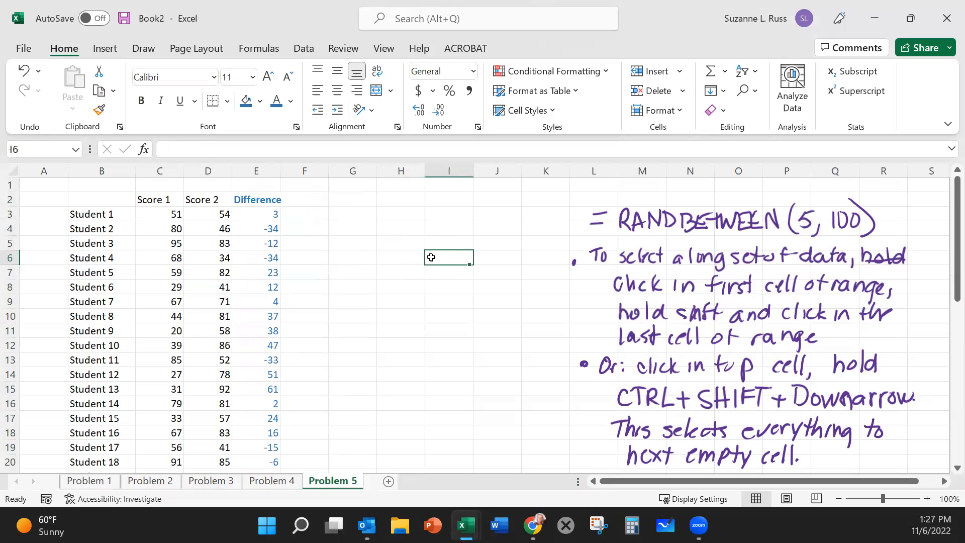
pyautogui.click(403, 259)
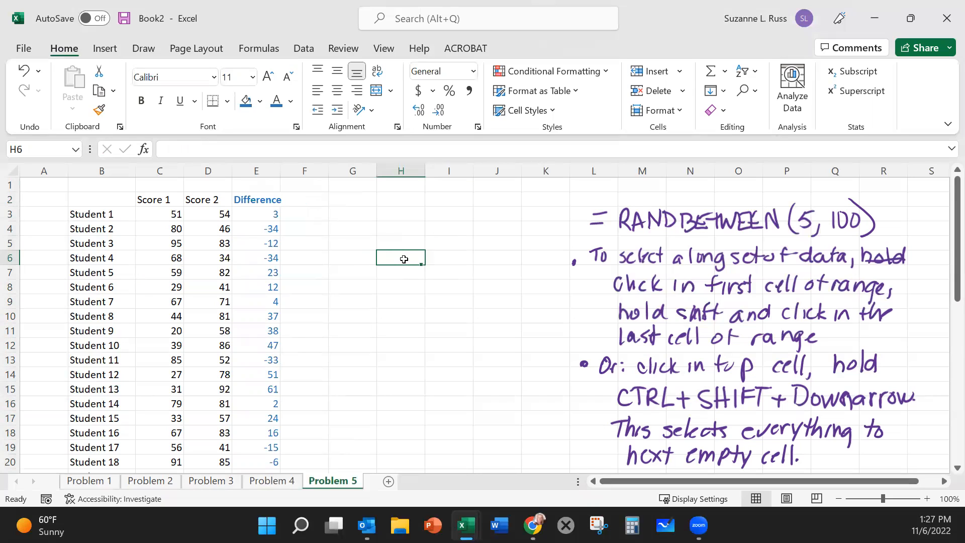
pyautogui.write('N')
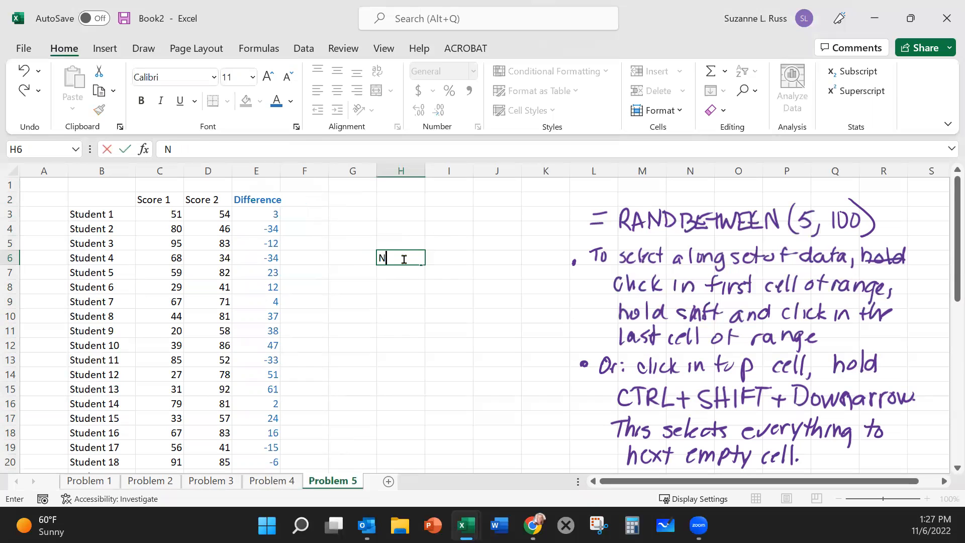
pyautogui.press('Tab')
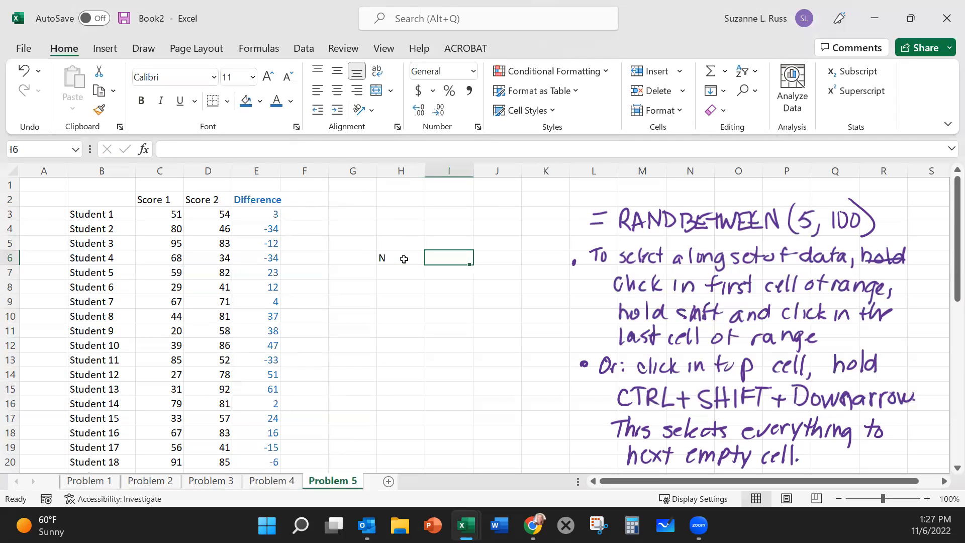
pyautogui.scroll(-9, 56, 302)
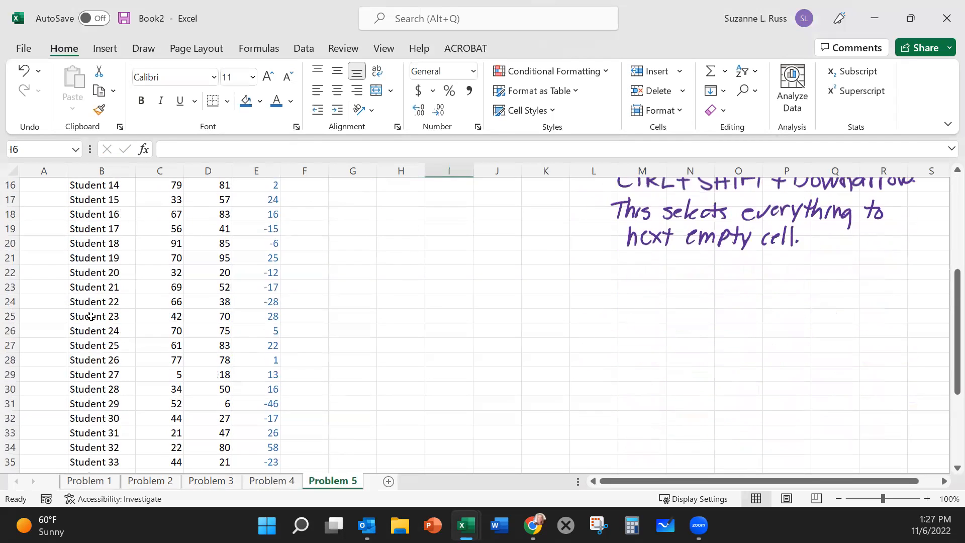
pyautogui.scroll(9, 76, 398)
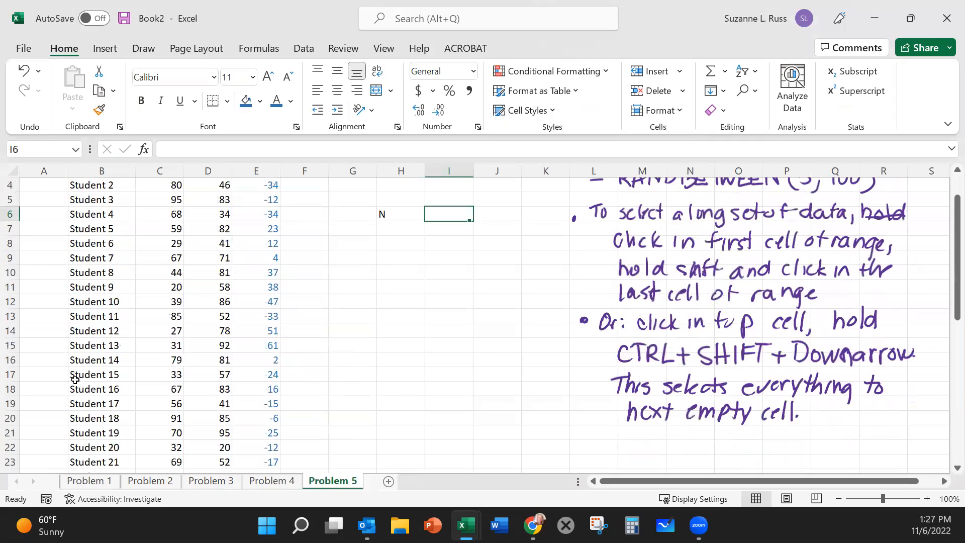
pyautogui.write('44')
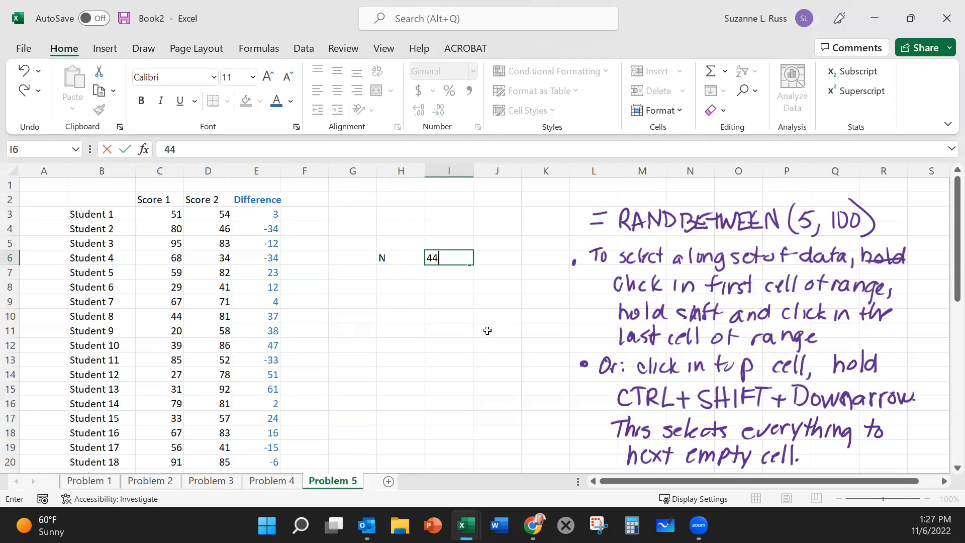
# Step: Enter the label SUM in H7 and total the differences in I7 with a SUM formula over E3:E46
pyautogui.click(409, 278)
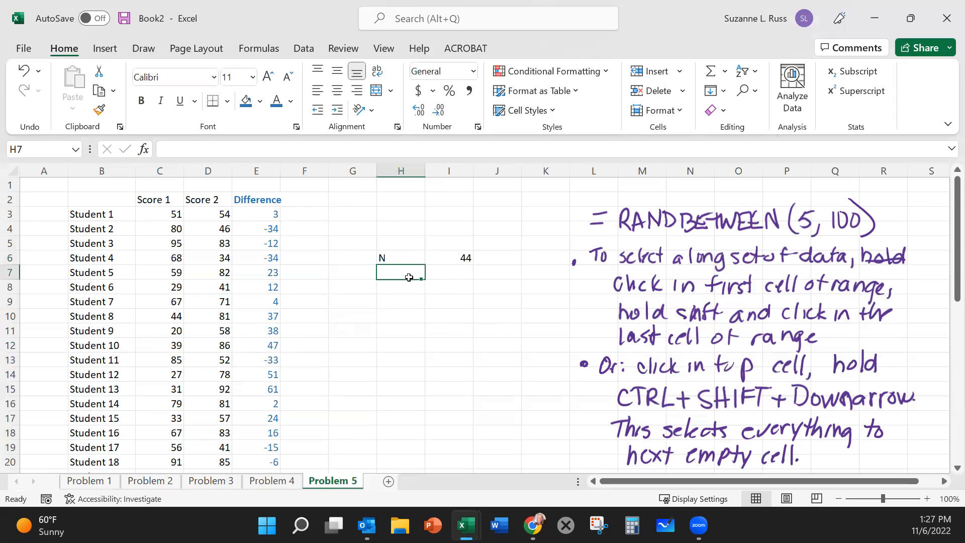
pyautogui.write('SUM')
pyautogui.click(453, 271)
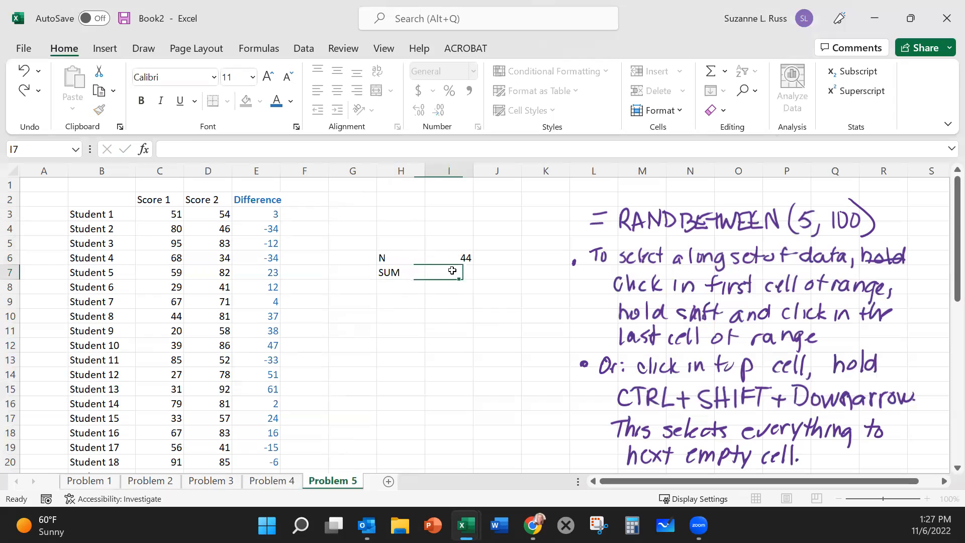
pyautogui.write('=')
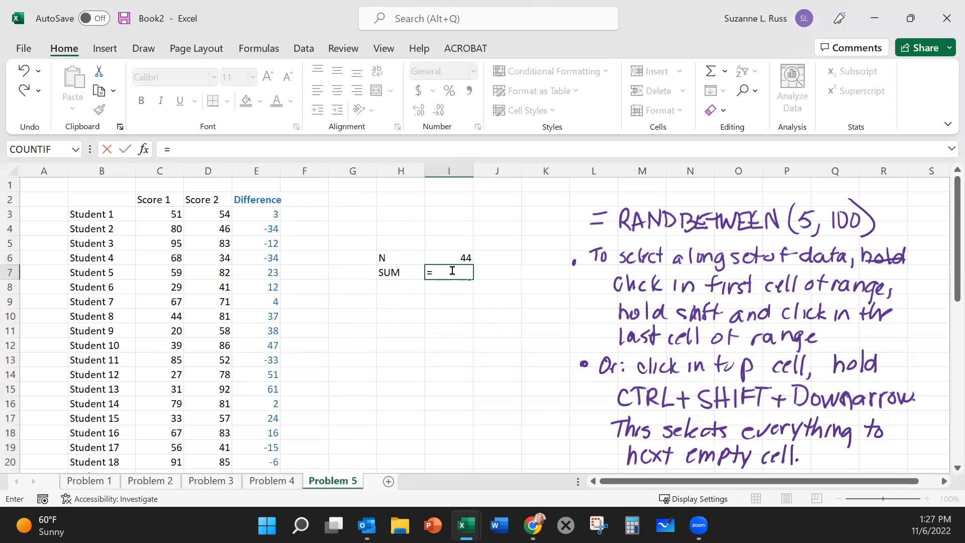
pyautogui.write('SUM(')
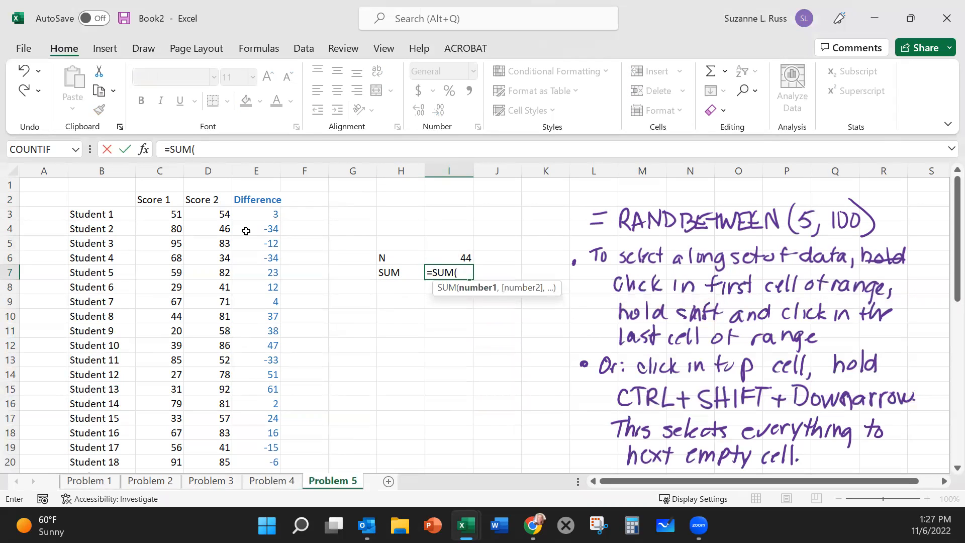
pyautogui.click(255, 214)
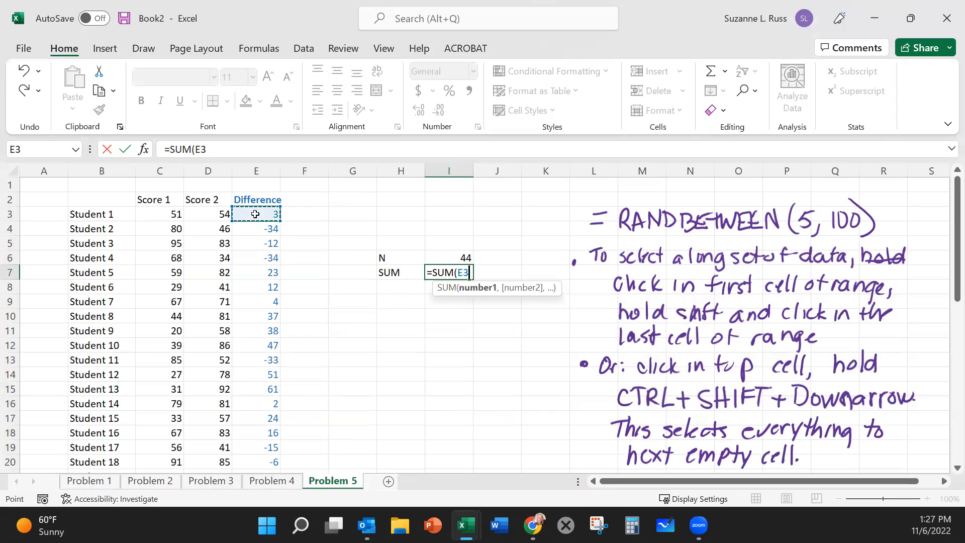
pyautogui.hotkey('ctrl', 'shift', 'Down')
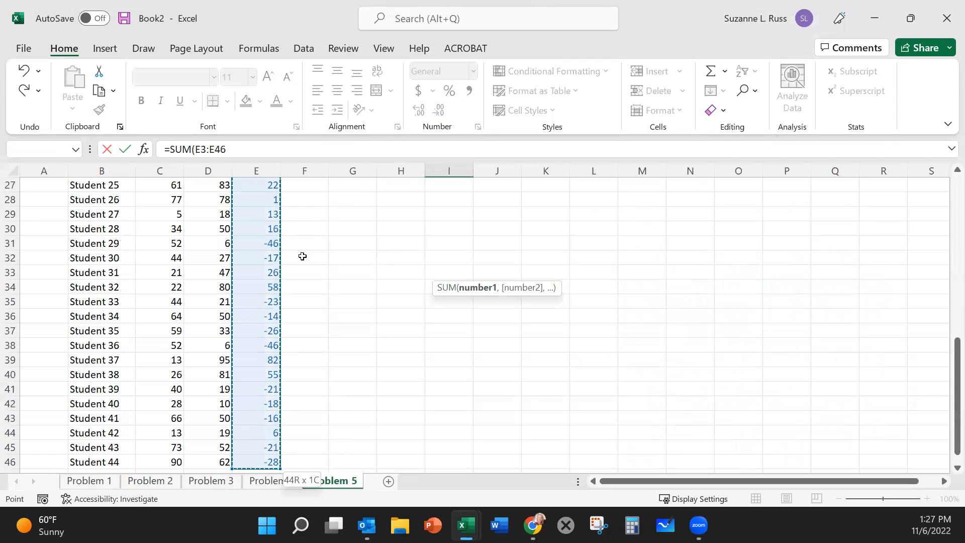
pyautogui.press('Return')
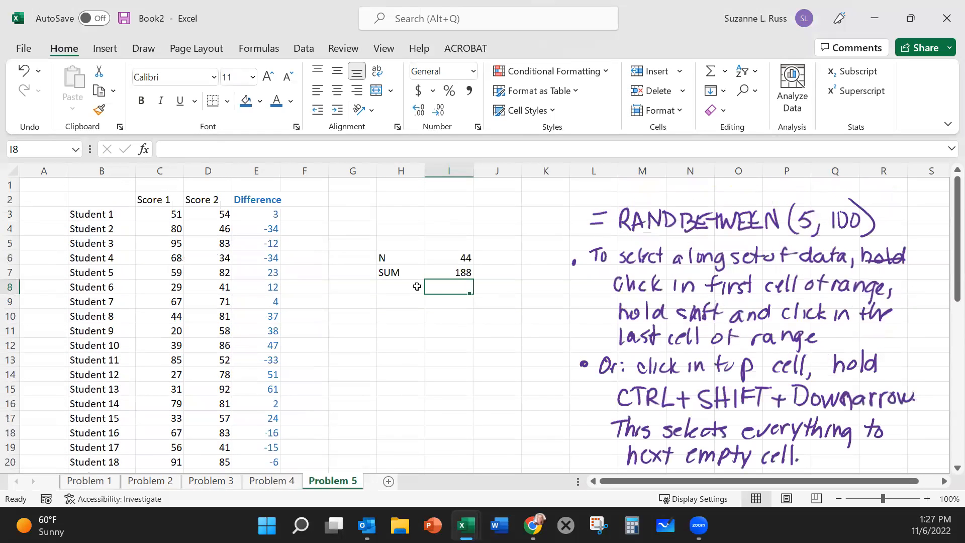
# Step: Enter the label Average in H8 and calculate the mean in I8 with the formula =I7/I6
pyautogui.click(402, 285)
pyautogui.write('Average(')
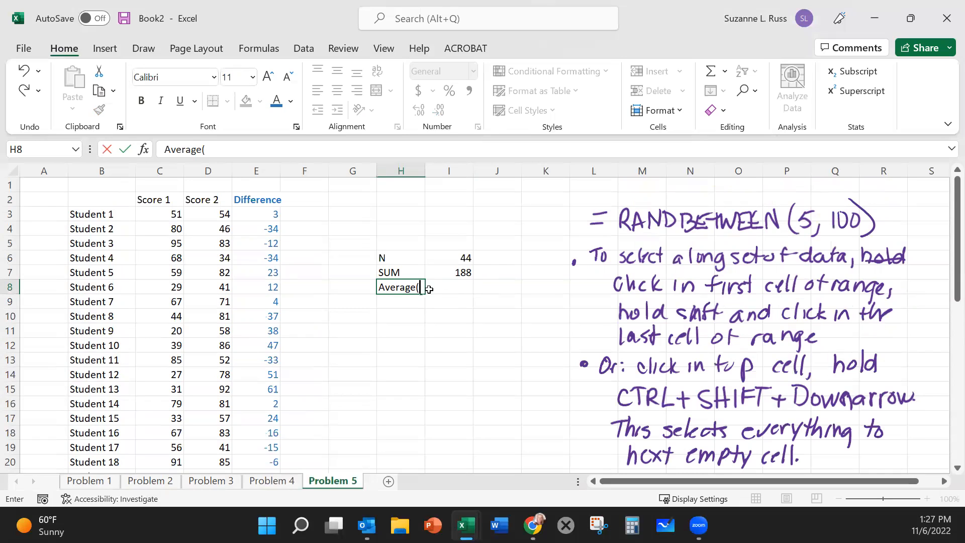
pyautogui.click(459, 287)
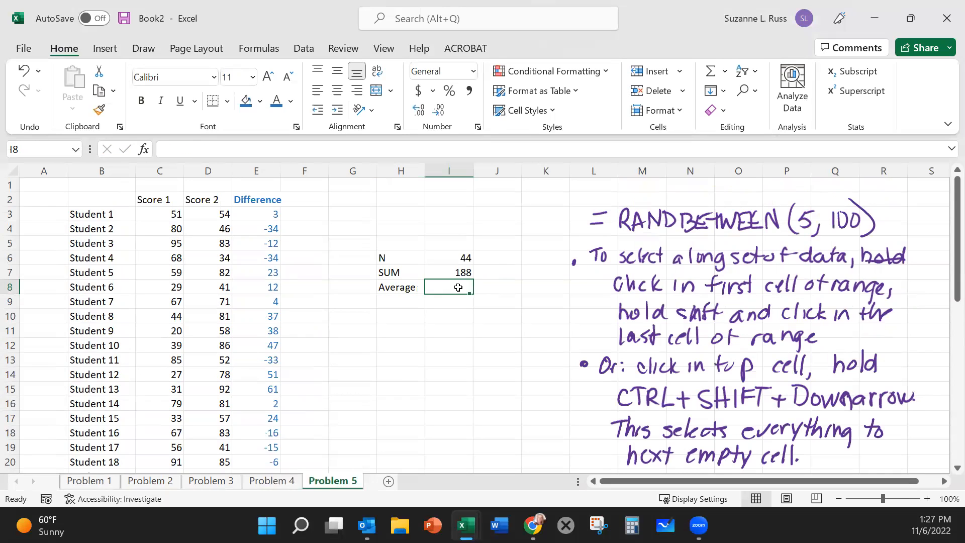
pyautogui.write('=')
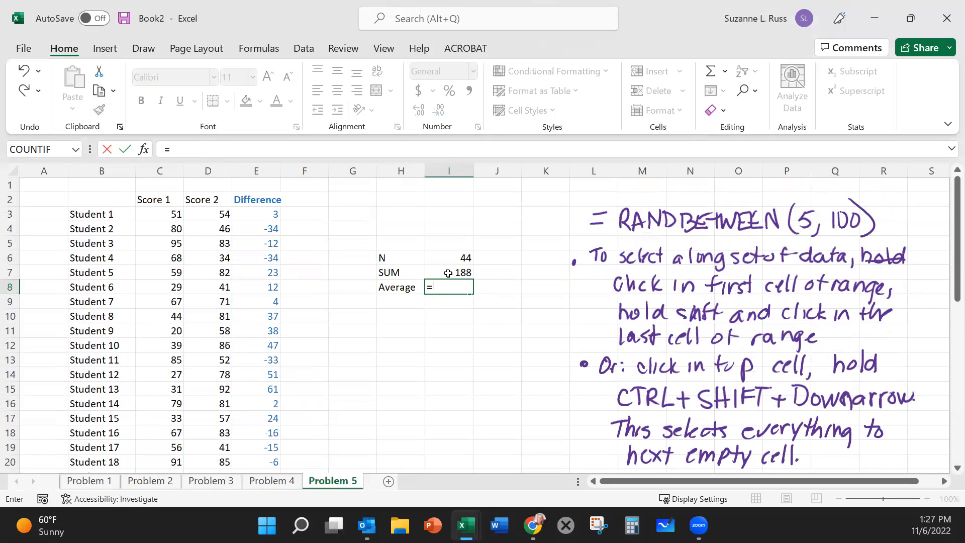
pyautogui.click(444, 270)
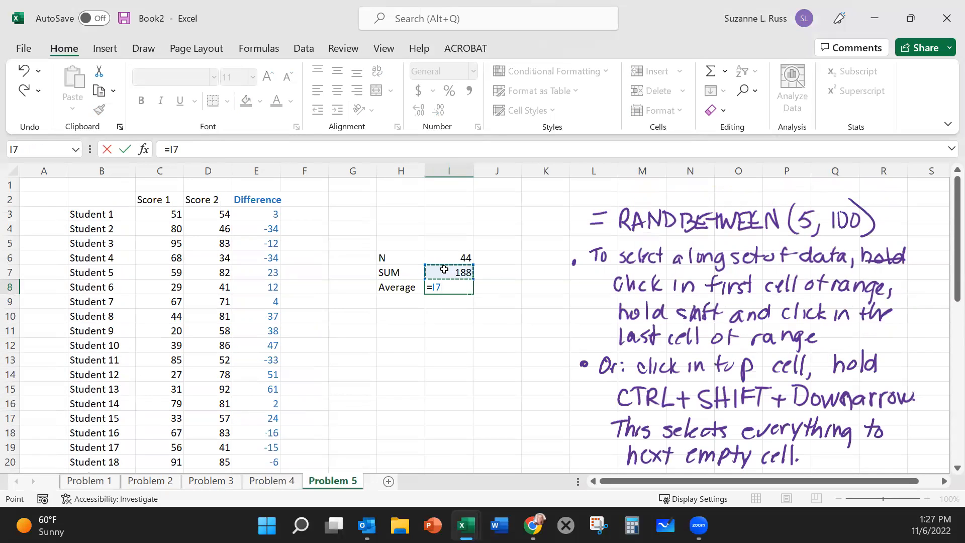
pyautogui.write('/')
pyautogui.click(445, 259)
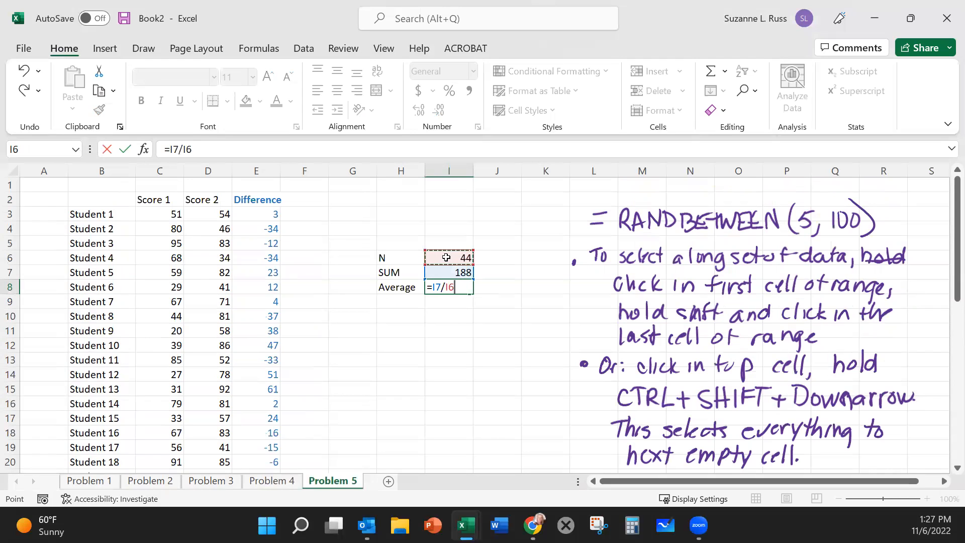
pyautogui.press('Return')
pyautogui.click(484, 374)
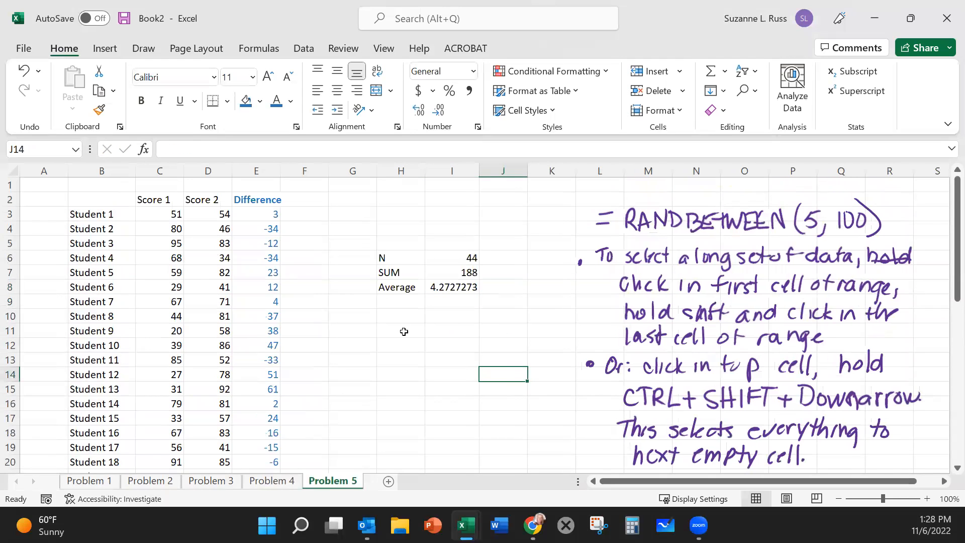
# Step: Enter the deviation column heading Dev (X-M in F2, next to the Difference heading
pyautogui.click(397, 302)
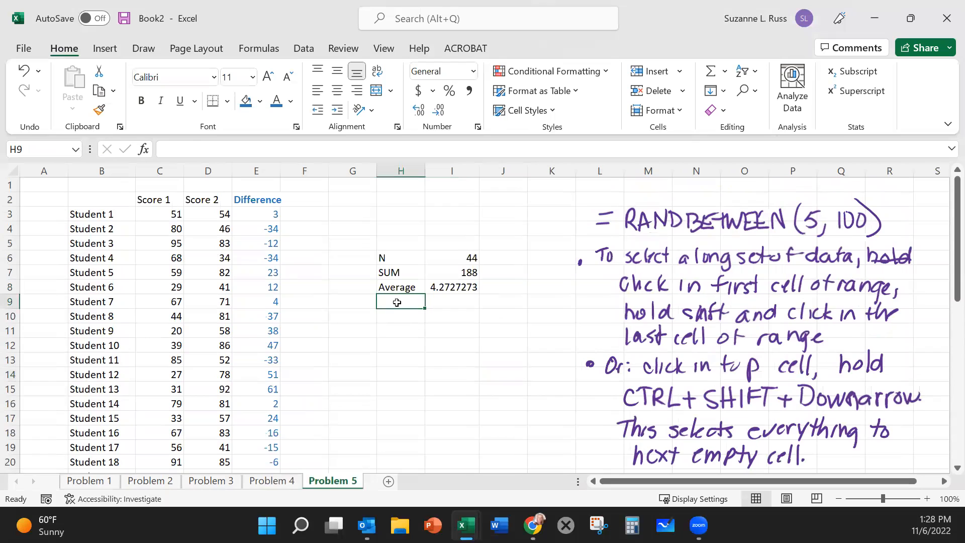
pyautogui.click(294, 201)
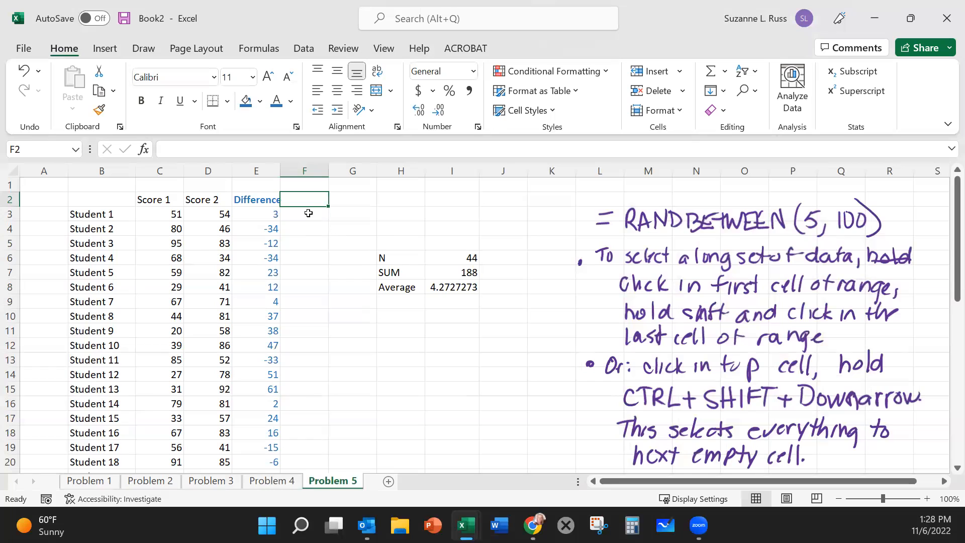
pyautogui.moveTo(306, 208); pyautogui.dragTo(302, 194)
pyautogui.write('Dev')
pyautogui.write('(')
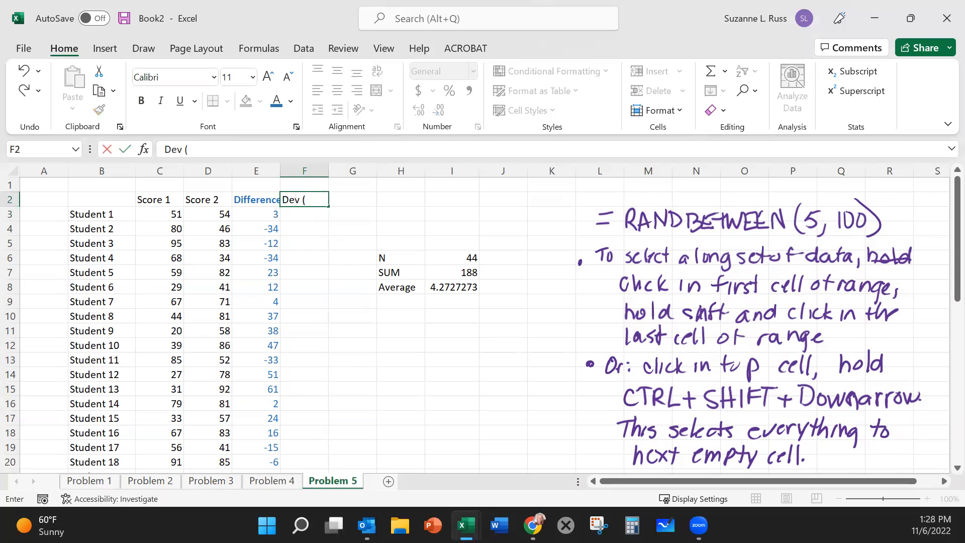
pyautogui.write('X-M')
# Step: Relabel the average row in H8 as M (average)
pyautogui.click(383, 286)
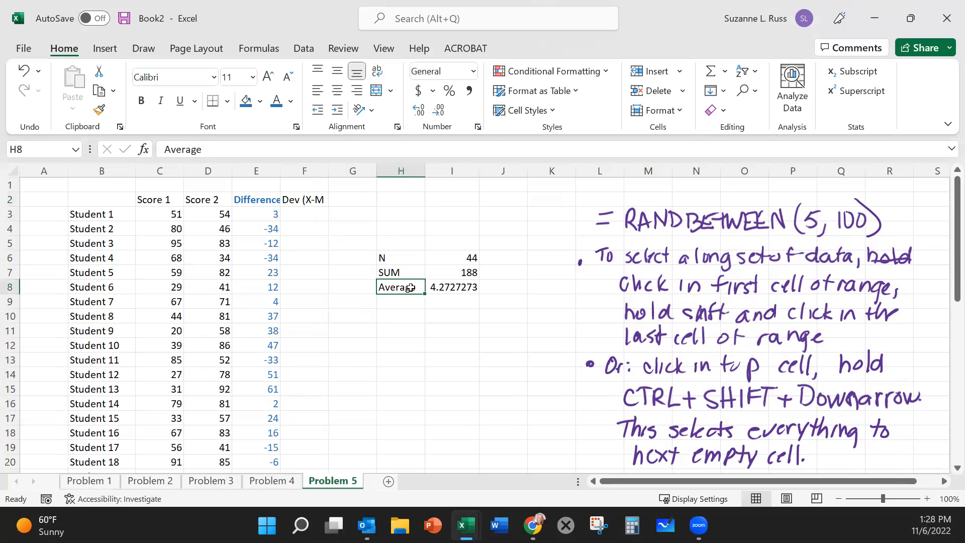
pyautogui.write('M (average)')
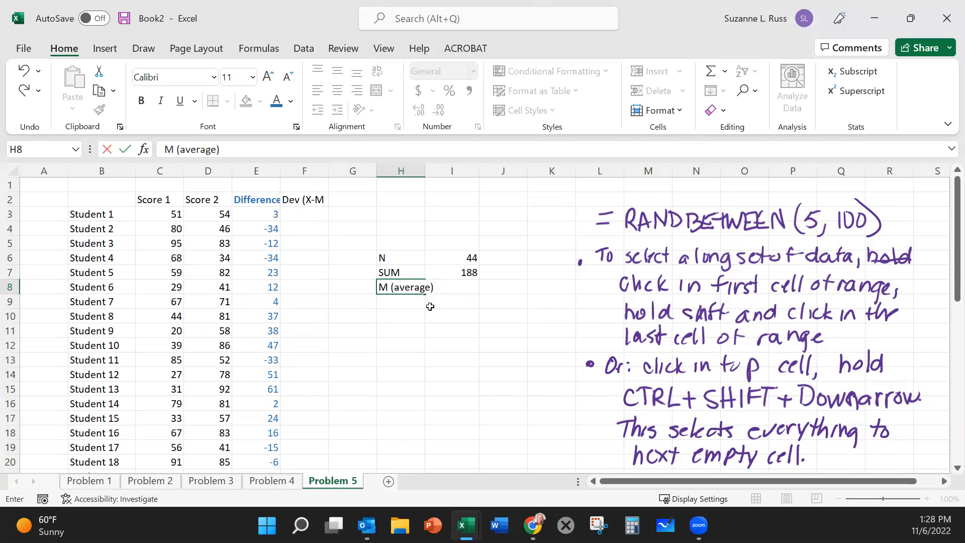
pyautogui.click(433, 314)
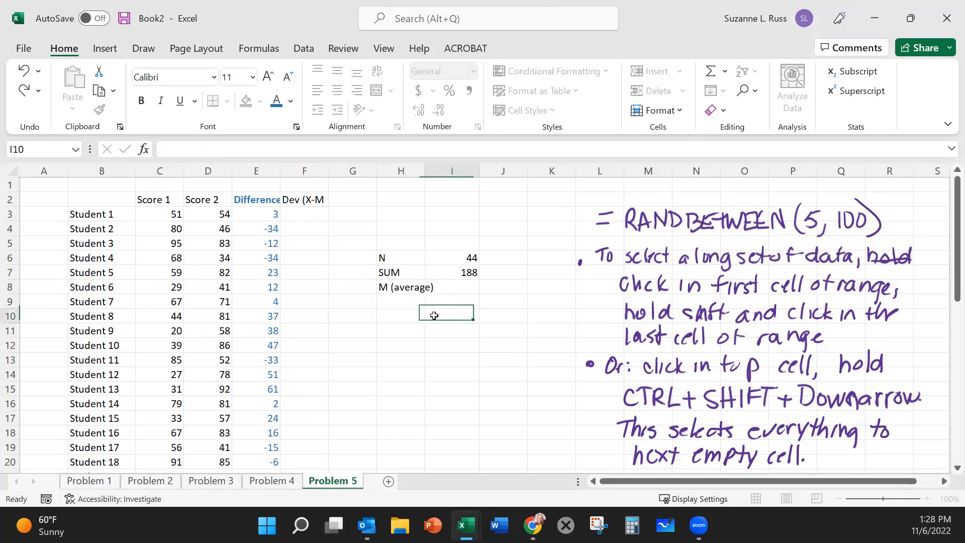
# Step: Enter X in E1 above the Difference heading and complete the F2 heading as Dev (X-M)
pyautogui.doubleClick(244, 201)
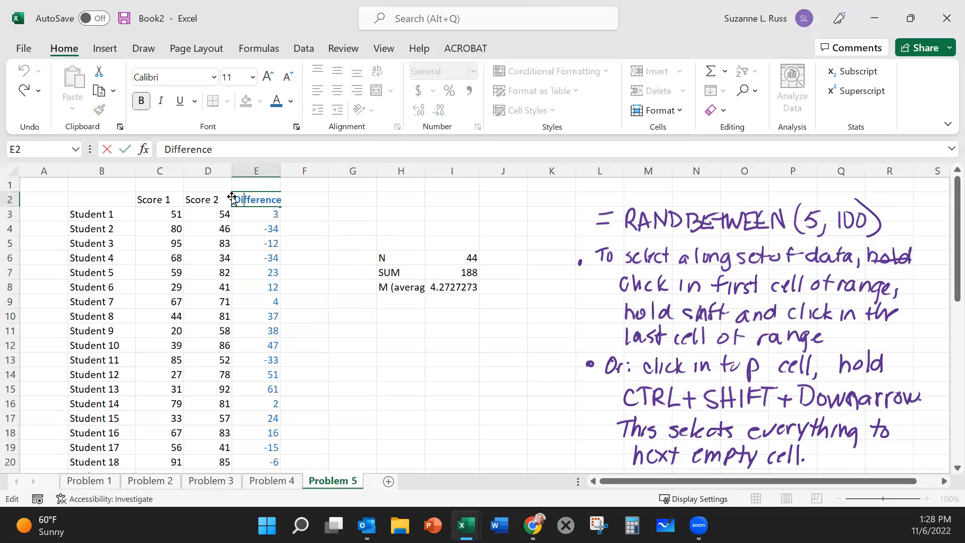
pyautogui.press('Escape')
pyautogui.click(251, 184)
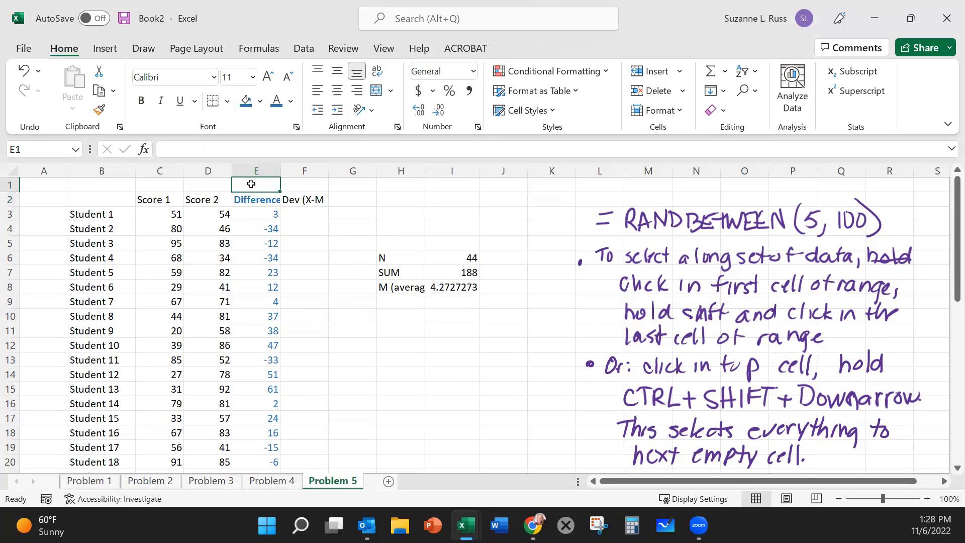
pyautogui.write('X')
pyautogui.click(337, 258)
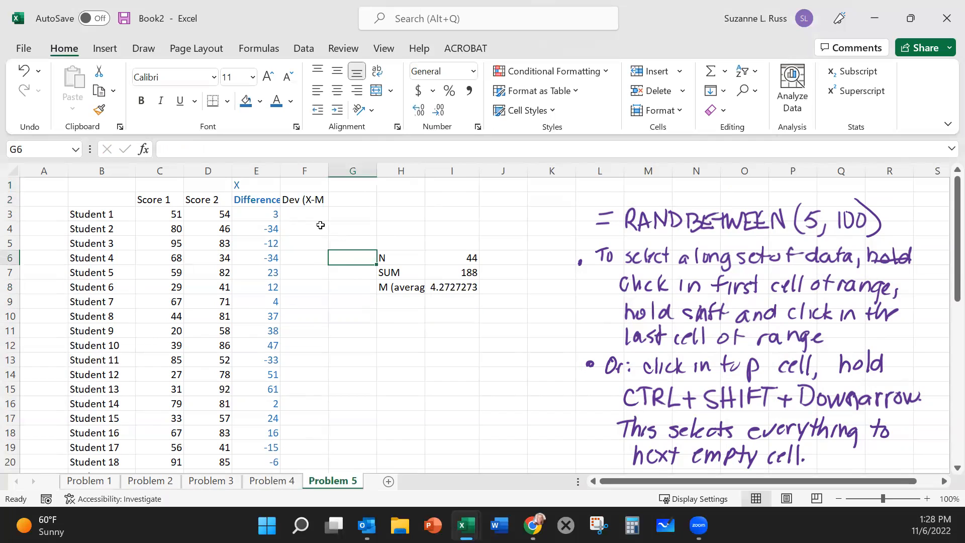
pyautogui.doubleClick(309, 196)
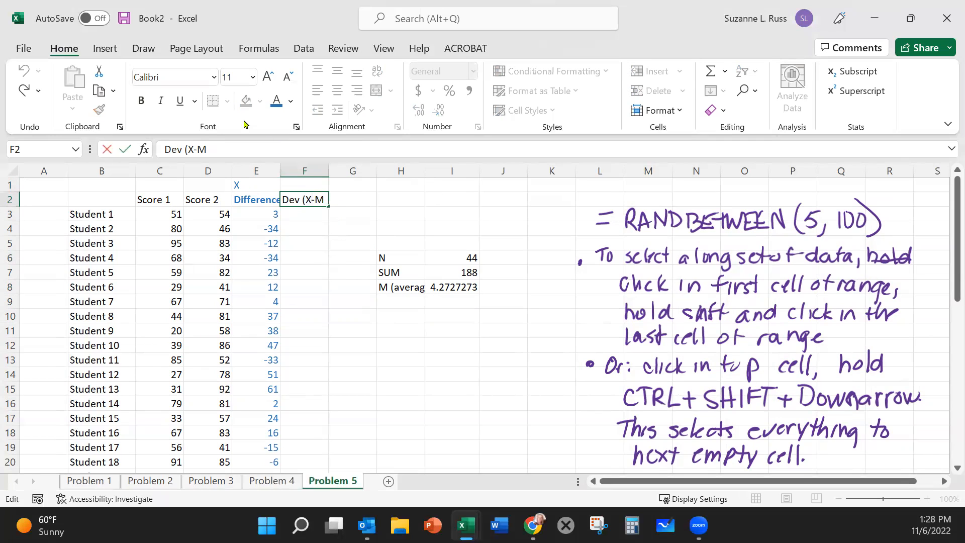
pyautogui.write(')')
# Step: Calculate Student 1's deviation in F3 with the formula =E3-I8 and check which cells it references
pyautogui.click(302, 218)
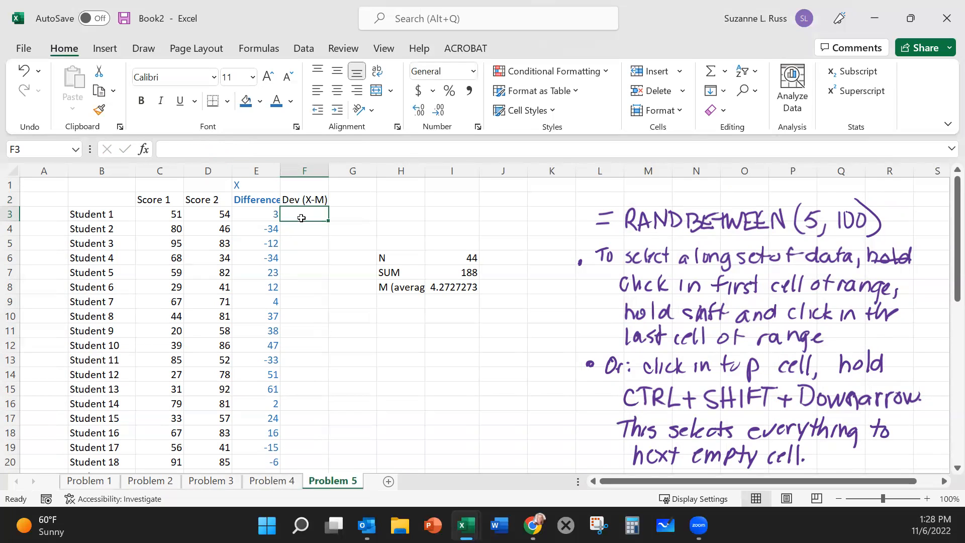
pyautogui.write('=')
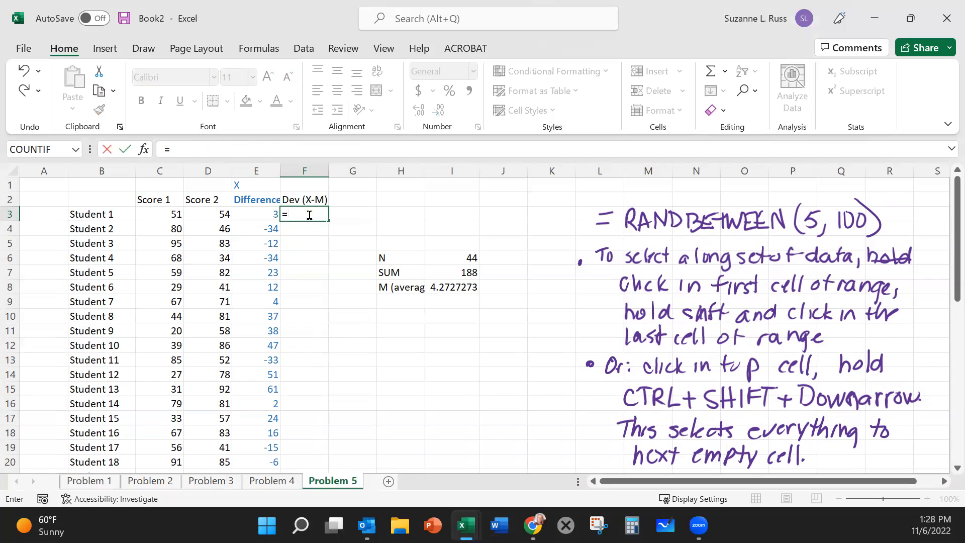
pyautogui.click(249, 214)
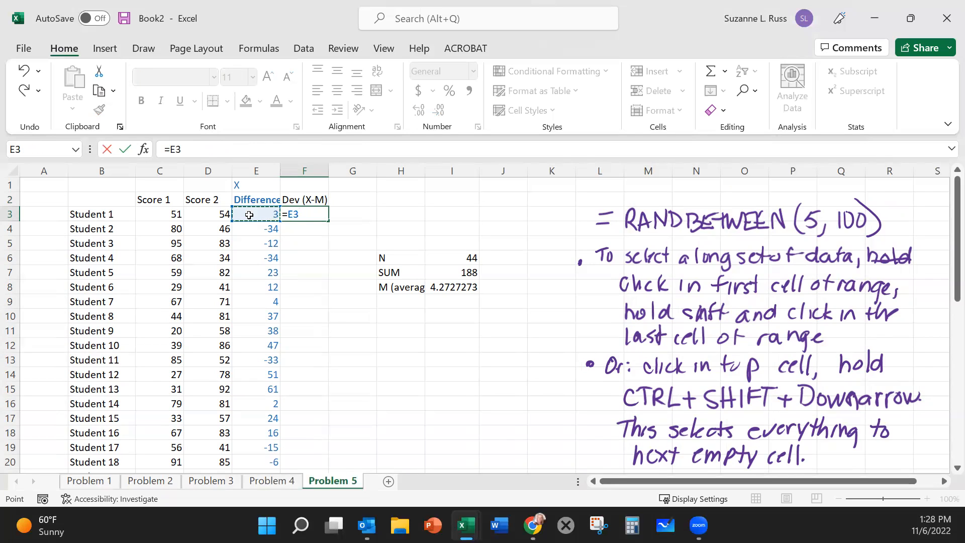
pyautogui.write('-')
pyautogui.click(453, 287)
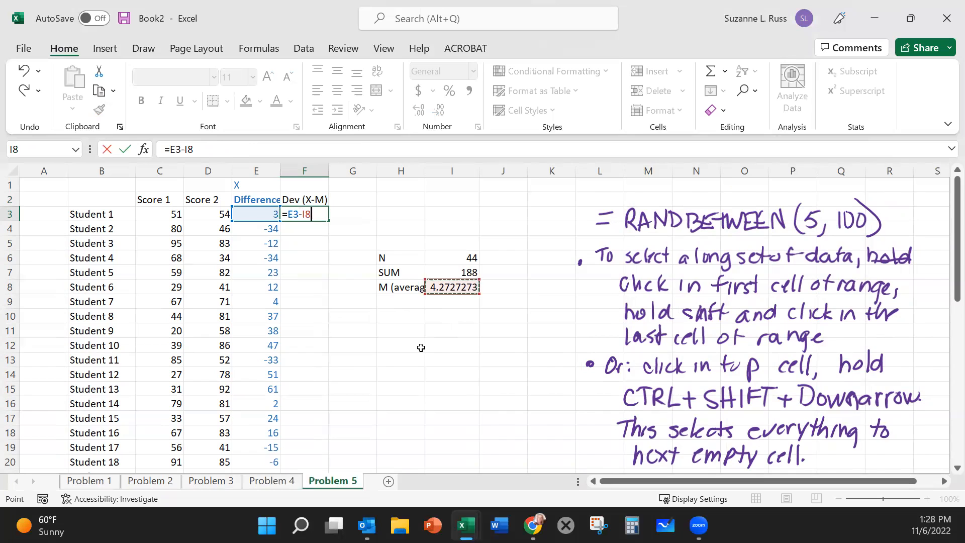
pyautogui.press('Return')
pyautogui.click(316, 214)
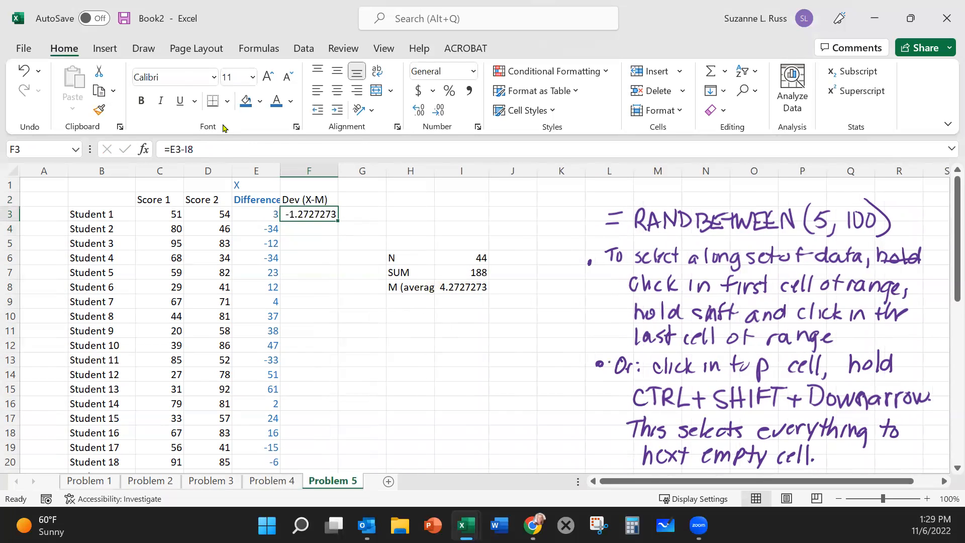
pyautogui.click(203, 146)
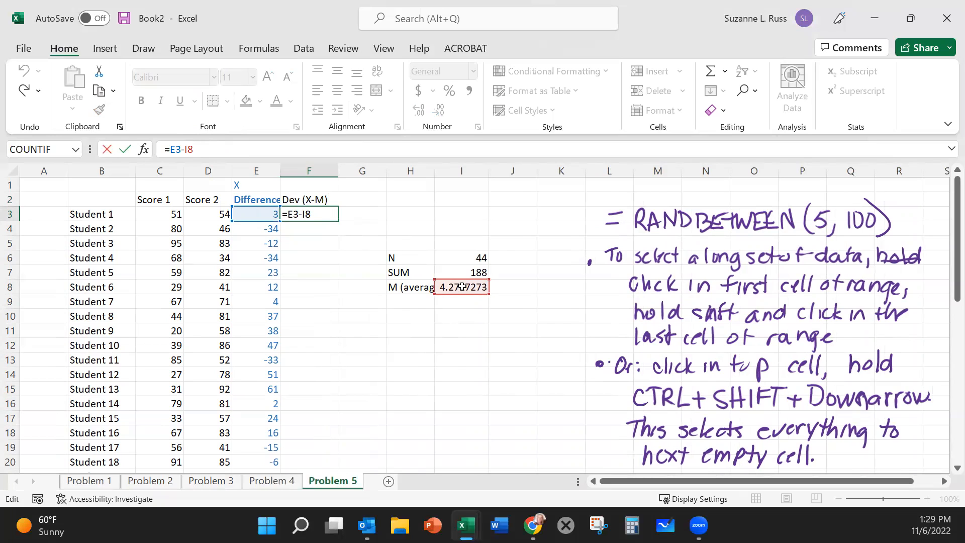
pyautogui.press('Return')
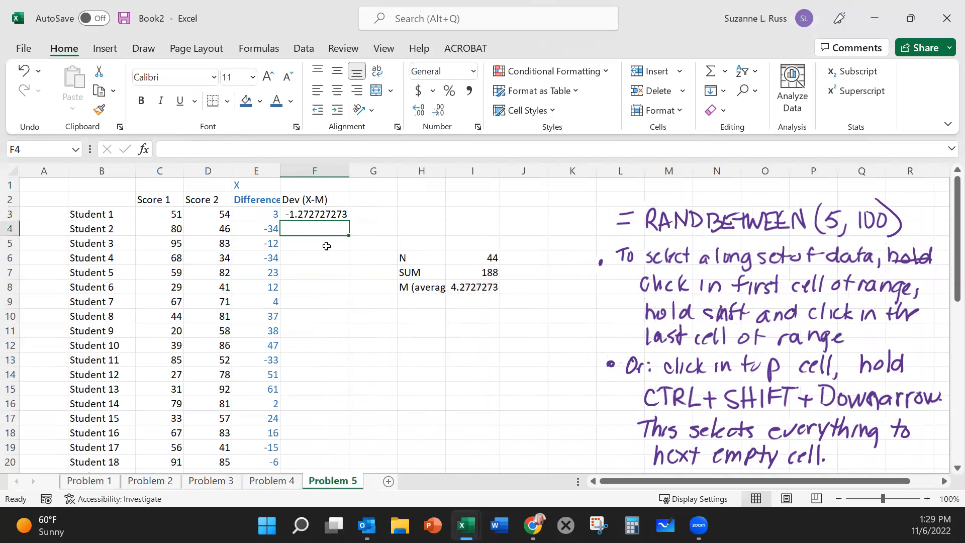
# Step: Copy Student 1's deviation formula from F3 to F4 and check which cells the copied formula references
pyautogui.click(317, 216)
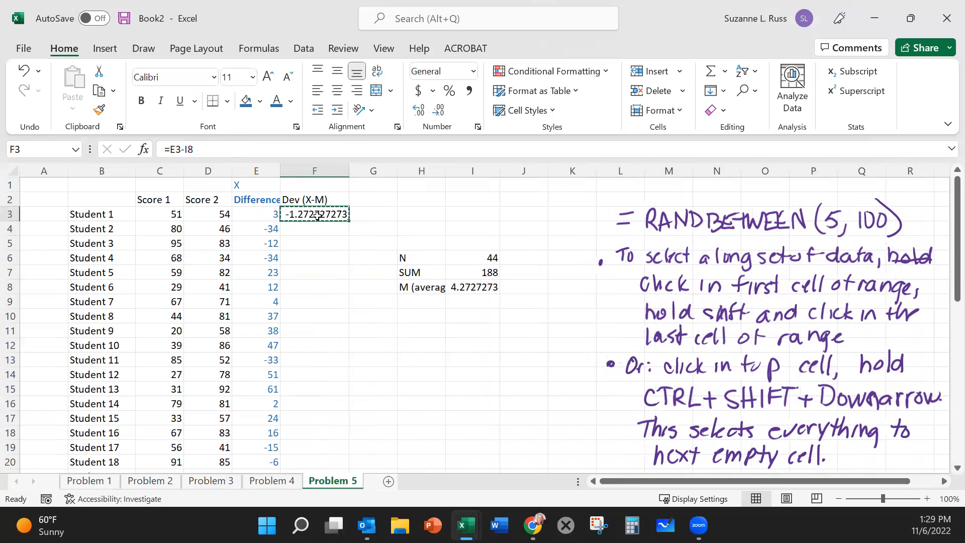
pyautogui.hotkey('ctrl', 'c')
pyautogui.click(316, 231)
pyautogui.hotkey('ctrl', 'v')
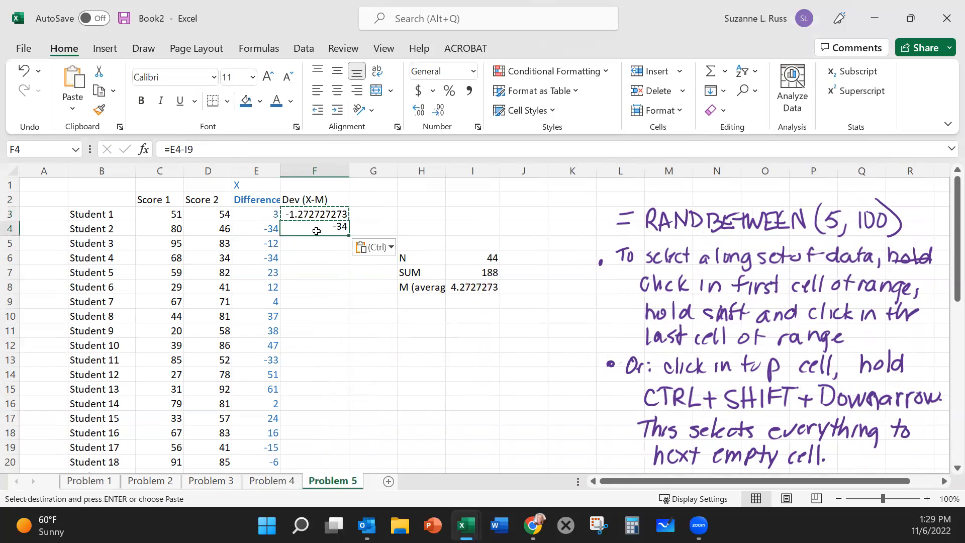
pyautogui.click(346, 320)
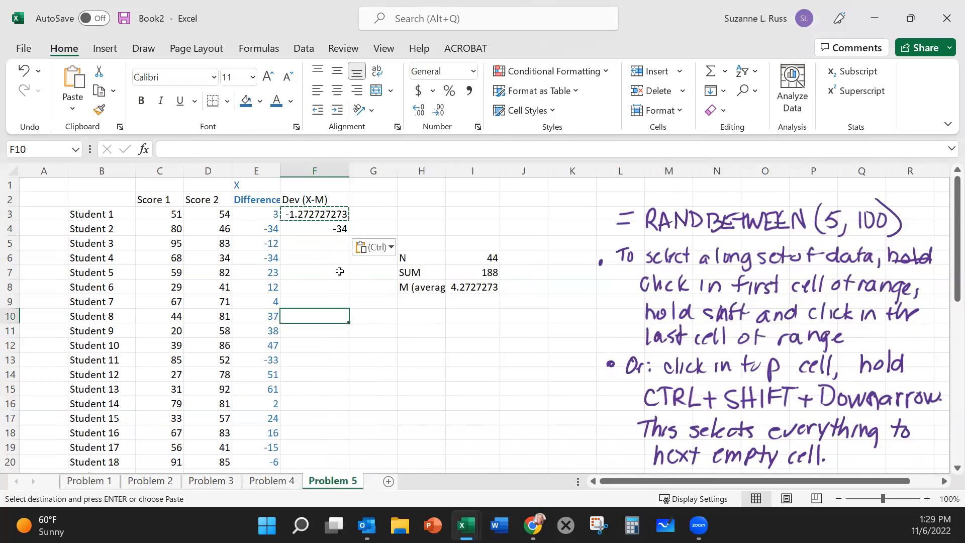
pyautogui.click(329, 224)
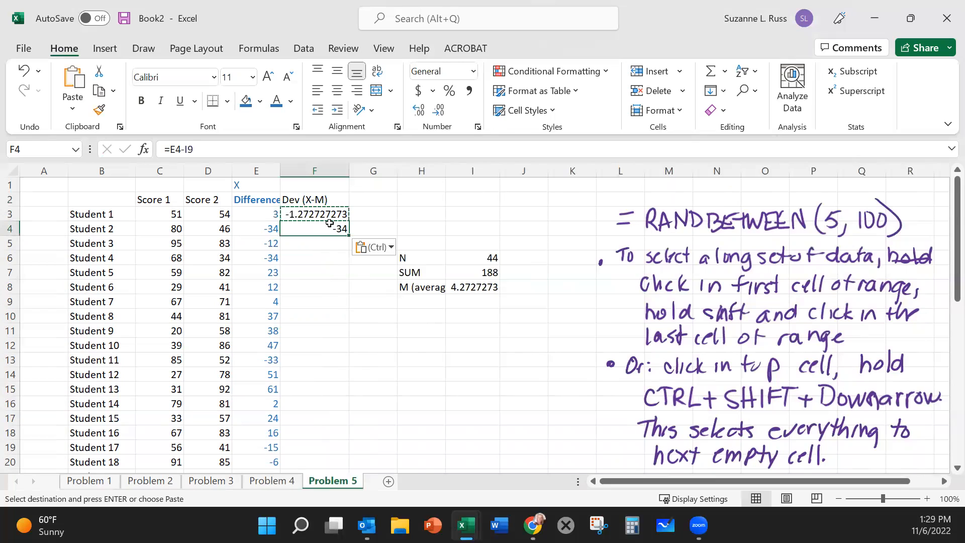
pyautogui.click(274, 150)
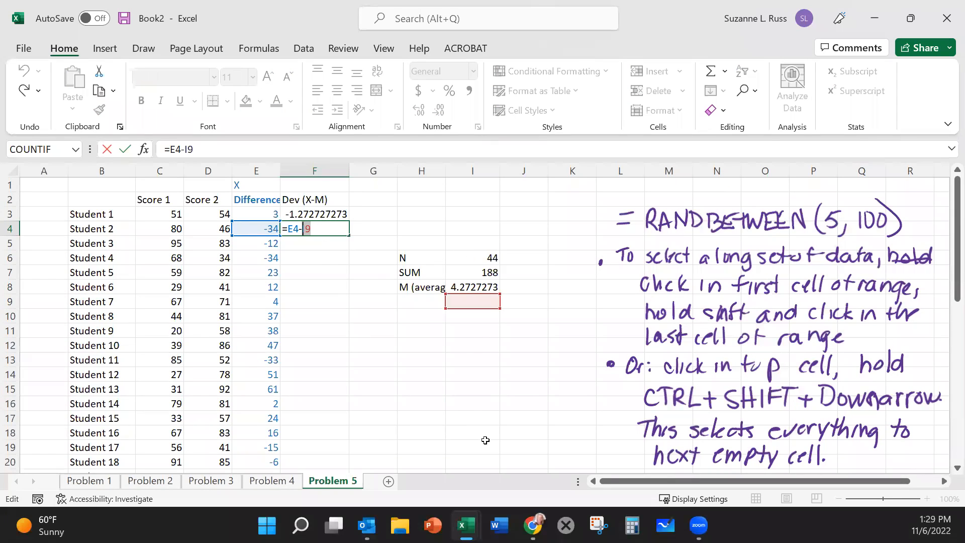
pyautogui.press('Return')
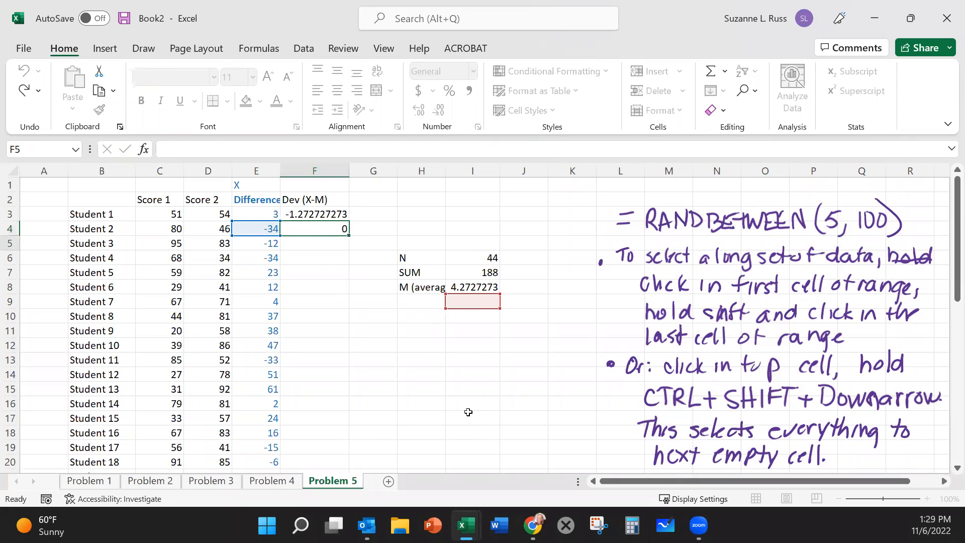
# Step: Delete the copied formula from Student 2's deviation cell F4
pyautogui.click(325, 228)
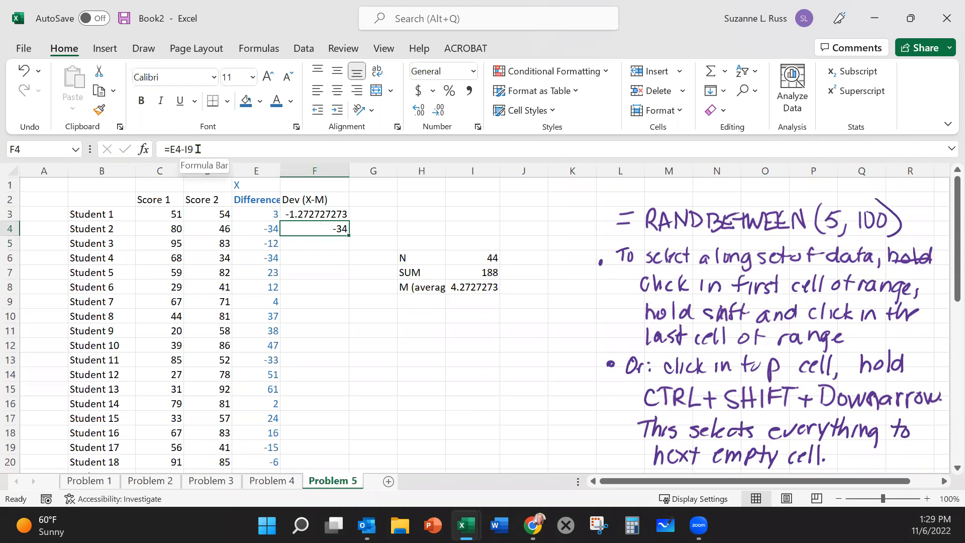
pyautogui.moveTo(198, 149); pyautogui.dragTo(123, 149)
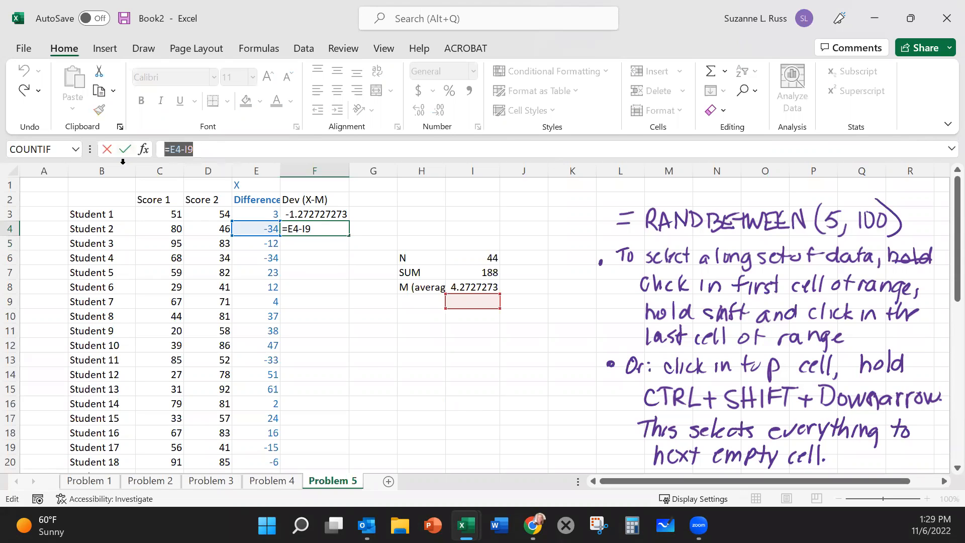
pyautogui.press('Delete')
# Step: Lock the mean's row in Student 1's deviation formula so F3 reads =E3-I$8, and copy that cell
pyautogui.click(292, 213)
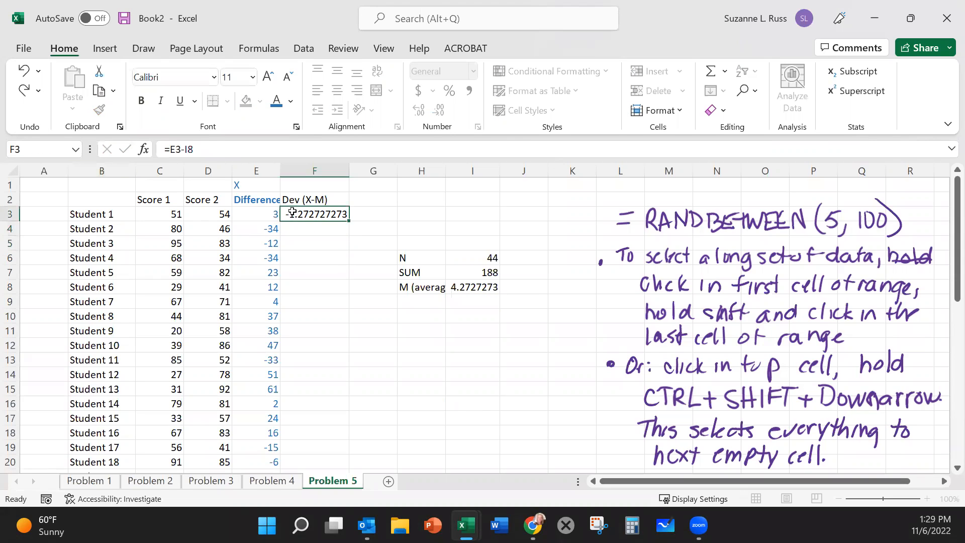
pyautogui.click(187, 150)
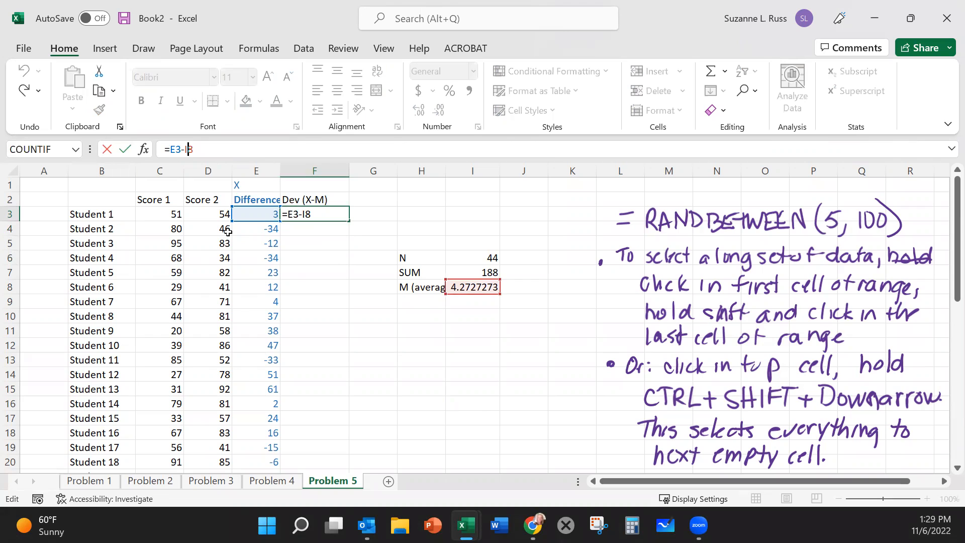
pyautogui.write('$')
pyautogui.press('Return')
pyautogui.click(314, 214)
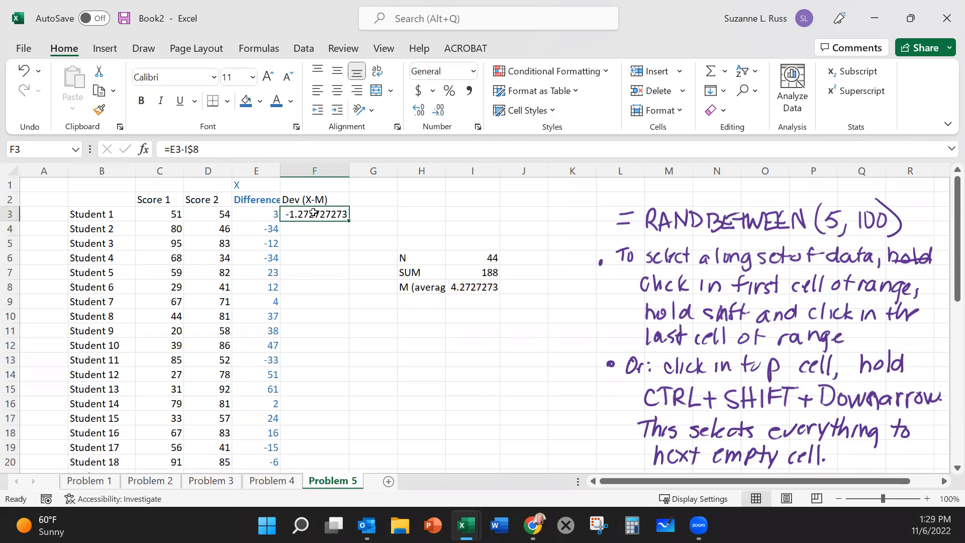
pyautogui.hotkey('ctrl', 'c')
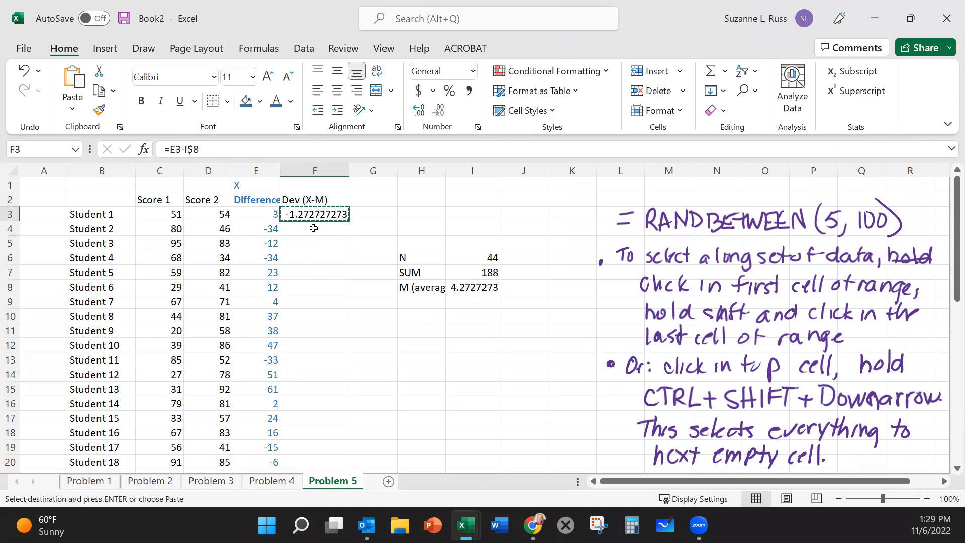
pyautogui.click(314, 228)
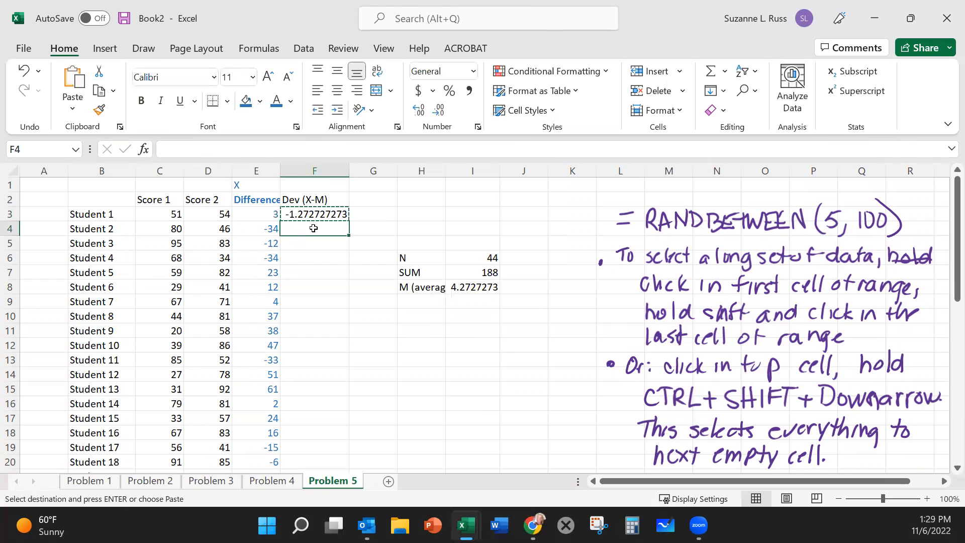
pyautogui.hotkey('ctrl', 'shift', 'Down')
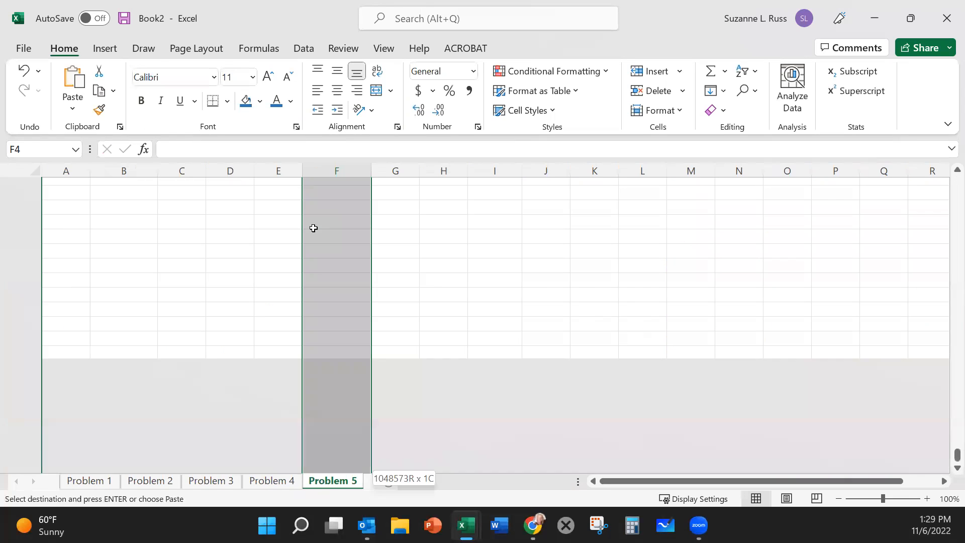
pyautogui.scroll(4, 314, 228)
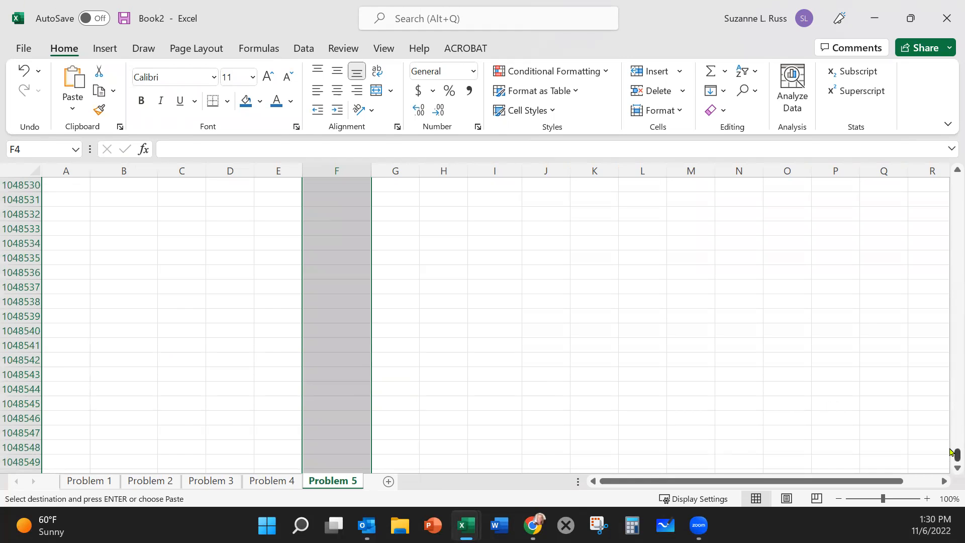
pyautogui.moveTo(951, 454); pyautogui.dragTo(957, 180)
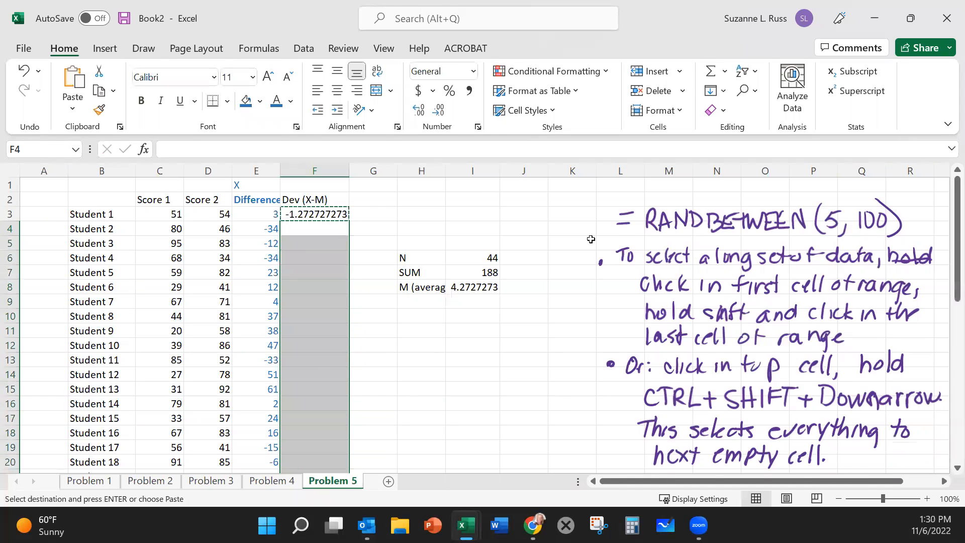
pyautogui.click(511, 214)
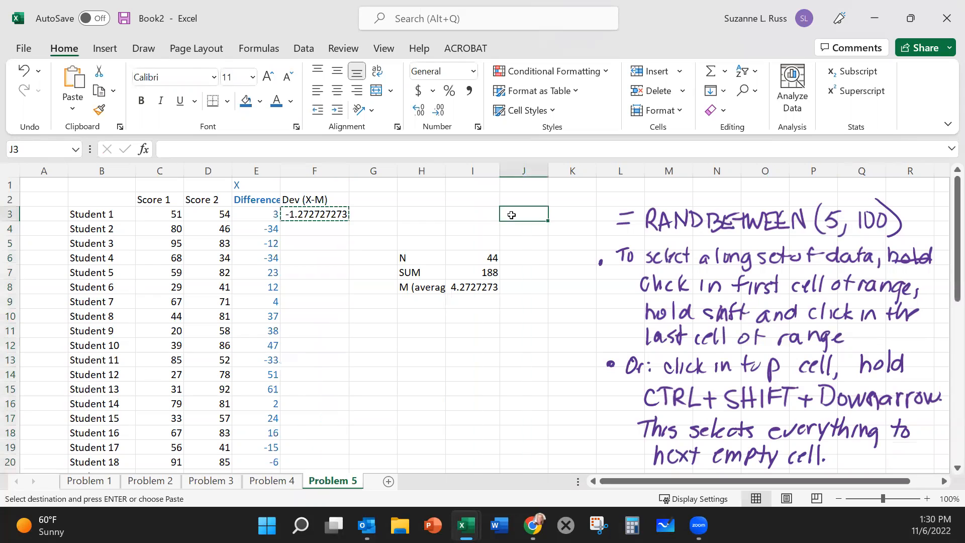
# Step: Paste the copied deviation formula into F4:F46 for Students 2 through 44
pyautogui.click(322, 229)
pyautogui.moveTo(323, 229); pyautogui.dragTo(339, 447)
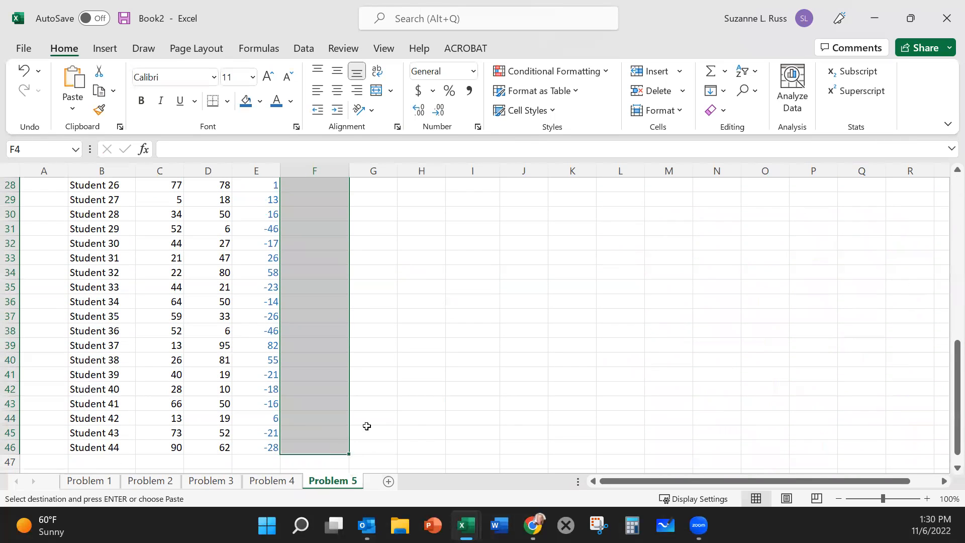
pyautogui.hotkey('ctrl', 'v')
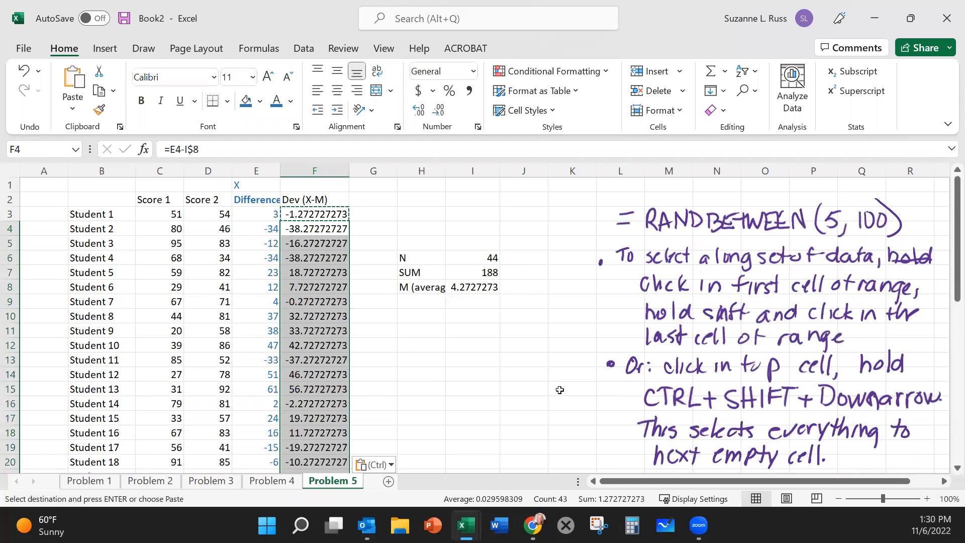
pyautogui.click(559, 390)
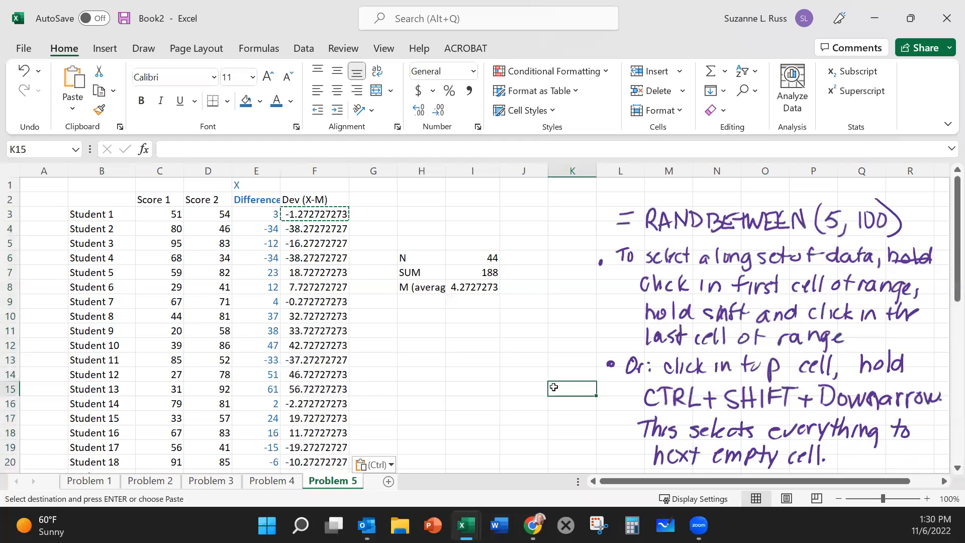
# Step: Check which cells the pasted deviation formulas in F11 and F21 reference
pyautogui.click(322, 335)
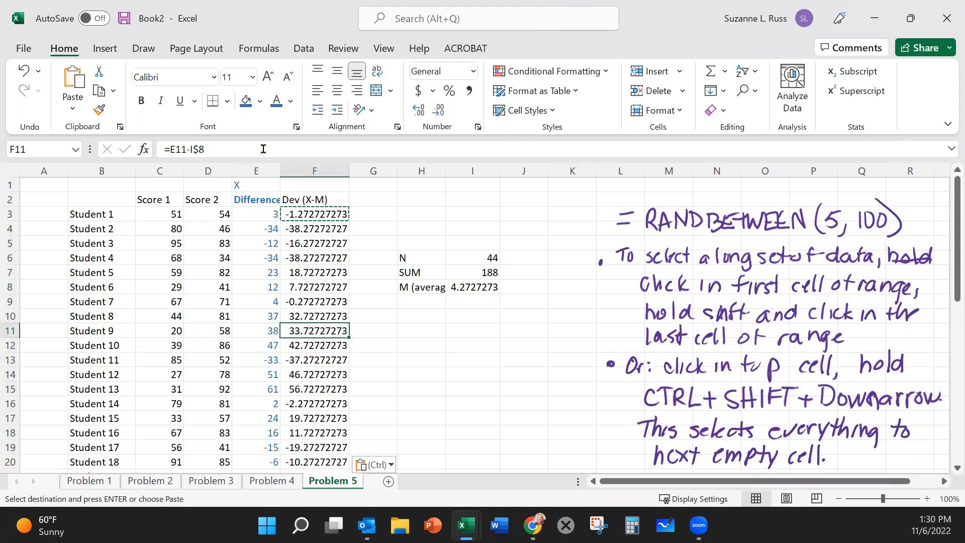
pyautogui.press('F2')
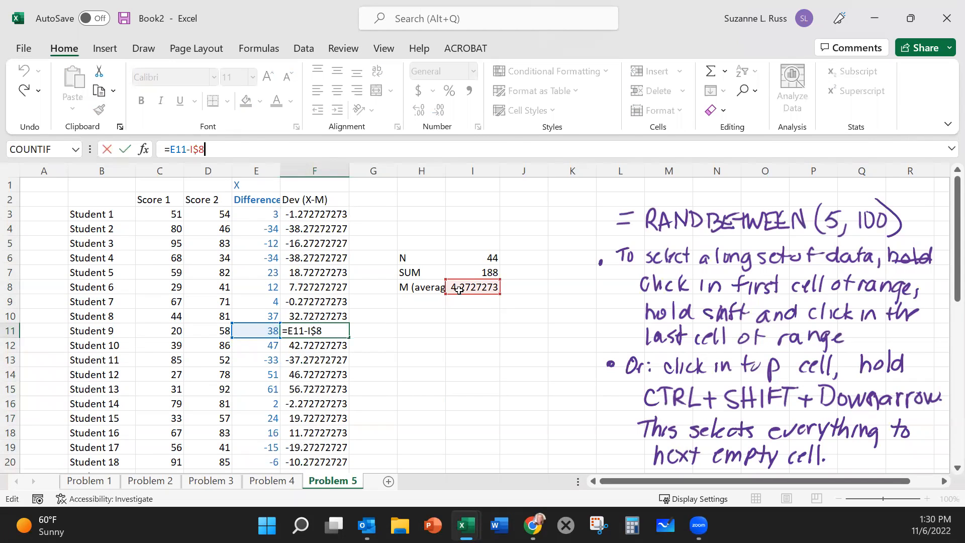
pyautogui.scroll(-2, 341, 388)
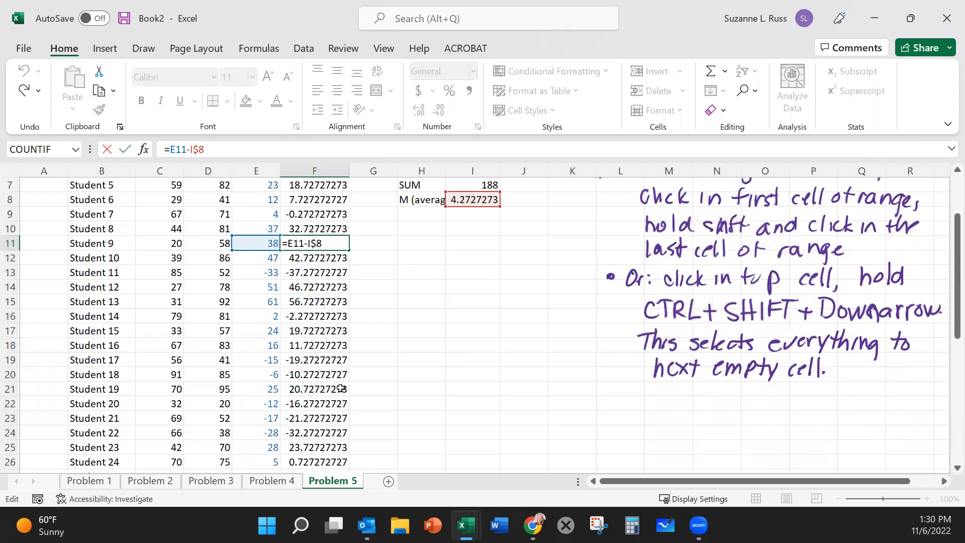
pyautogui.click(341, 388)
pyautogui.click(234, 151)
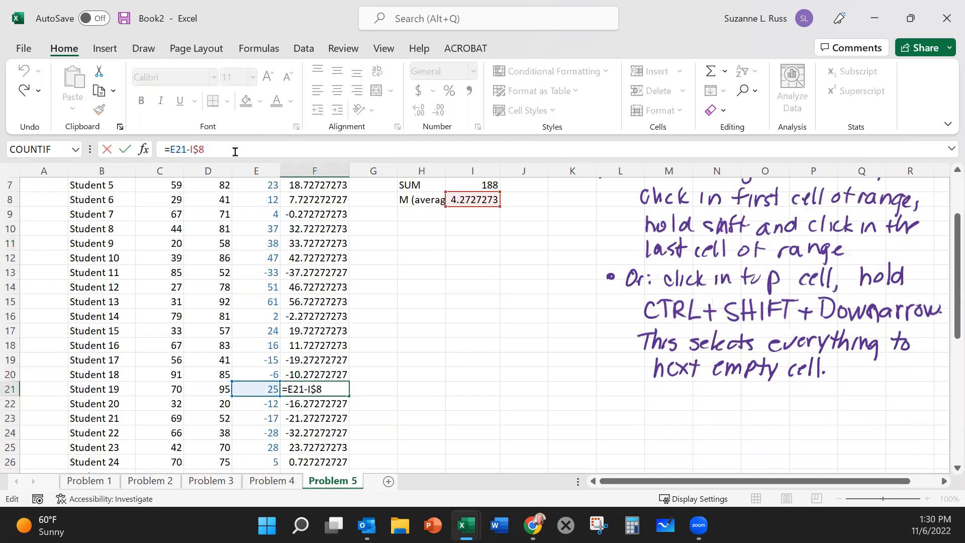
pyautogui.click(452, 316)
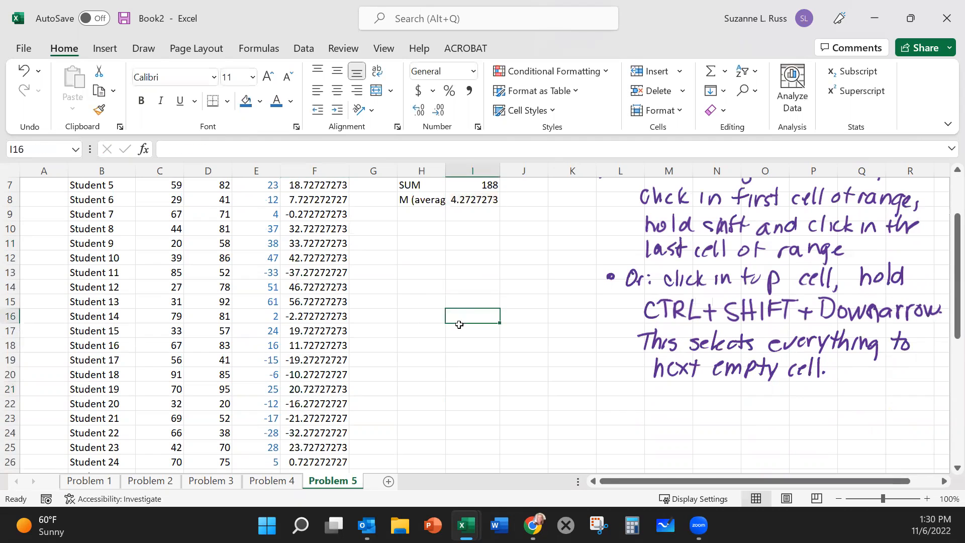
# Step: Enter the squared deviation heading (X-M)^2 in G2, next to the Dev (X-M) heading
pyautogui.scroll(1, 471, 336)
pyautogui.scroll(2, 470, 336)
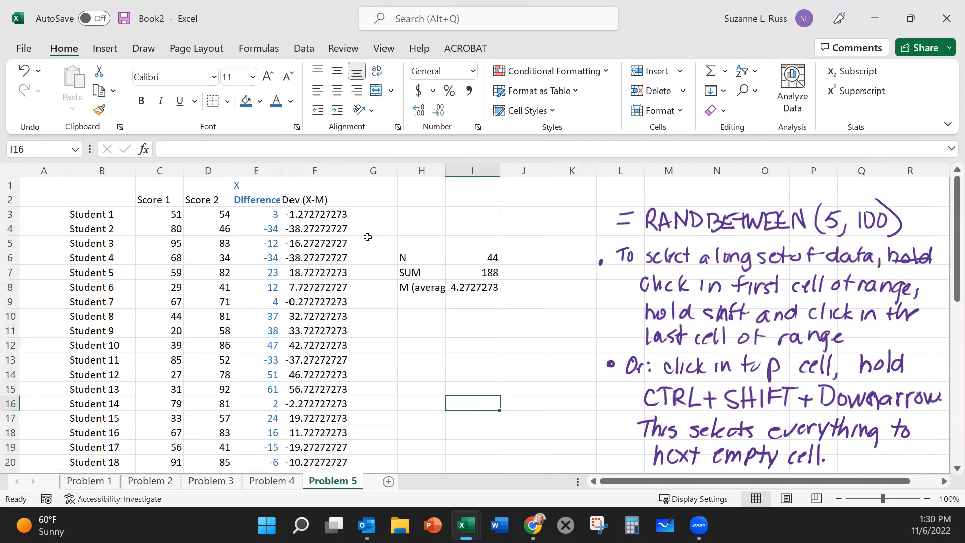
pyautogui.click(370, 199)
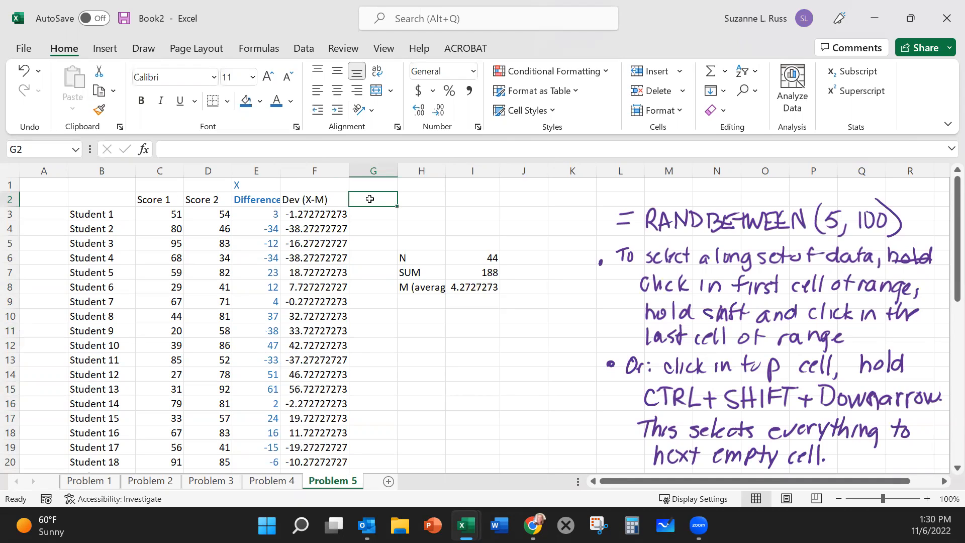
pyautogui.write('S')
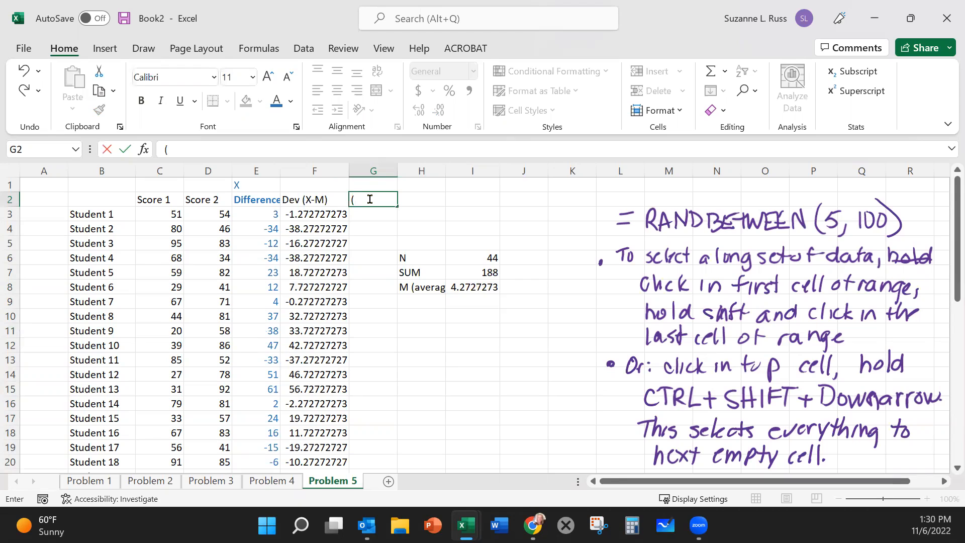
pyautogui.write('(X-M')
pyautogui.click(385, 197)
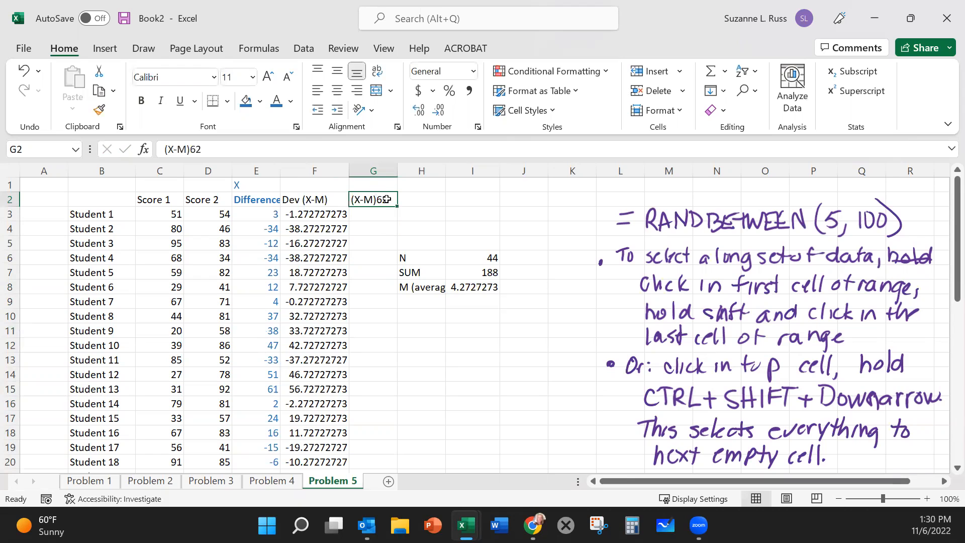
pyautogui.doubleClick(386, 198)
pyautogui.moveTo(387, 198); pyautogui.dragTo(377, 199)
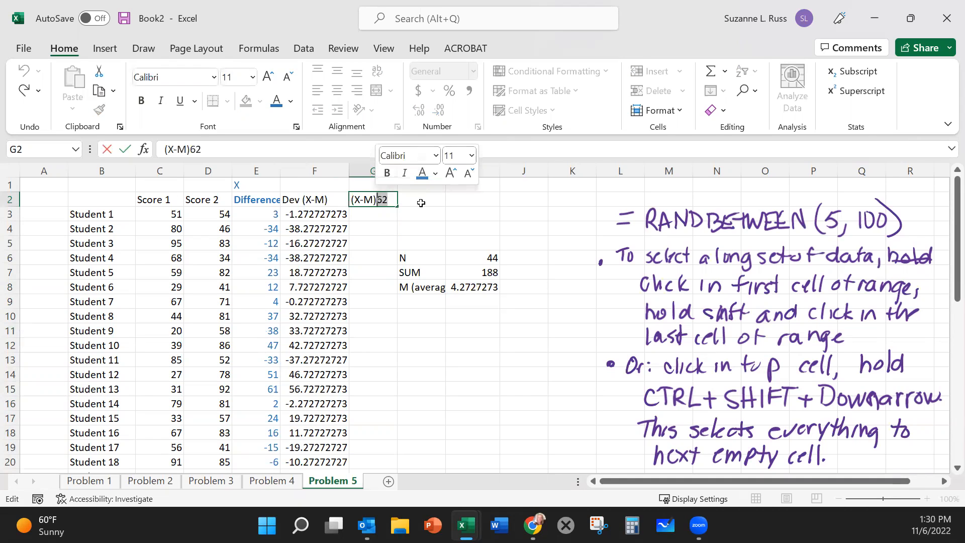
pyautogui.write('^2')
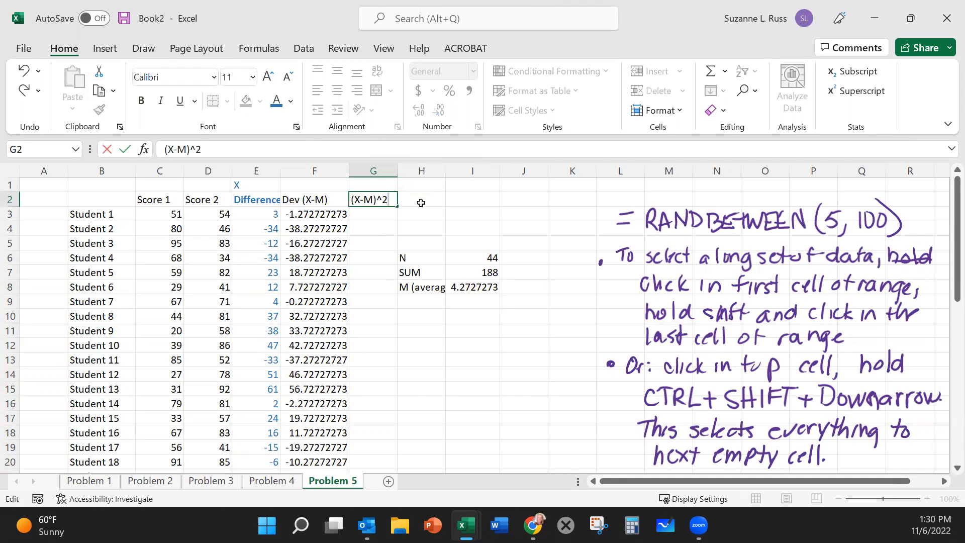
pyautogui.click(421, 203)
# Step: Calculate Student 1's squared deviation in G3 with the formula =F3^2 and check which cell it references
pyautogui.click(372, 211)
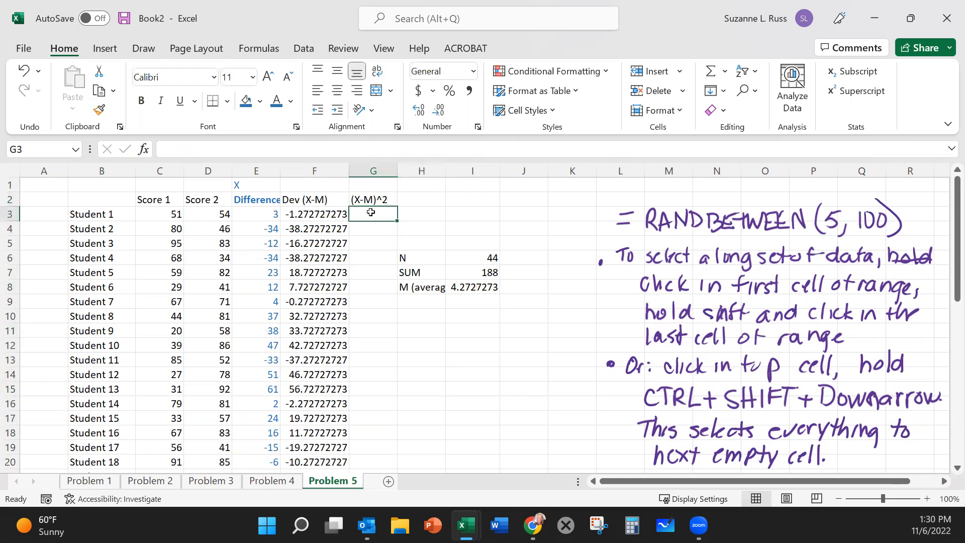
pyautogui.write('=')
pyautogui.click(318, 211)
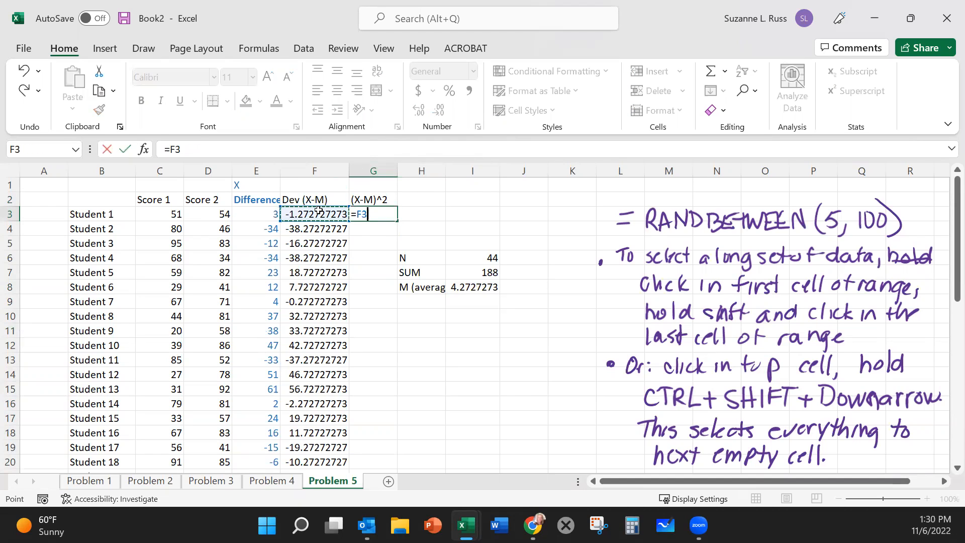
pyautogui.write('^2')
pyautogui.press('Return')
pyautogui.click(382, 215)
pyautogui.click(283, 151)
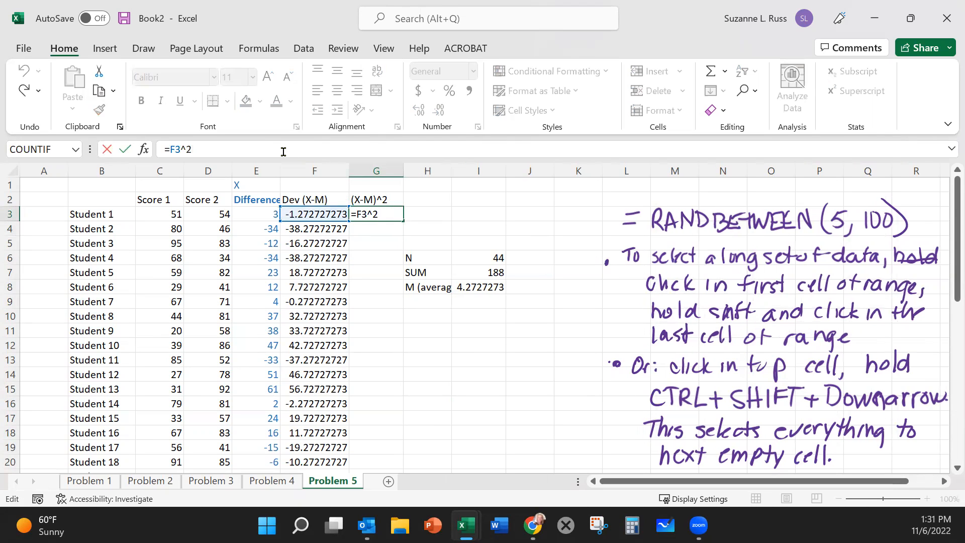
pyautogui.click(373, 230)
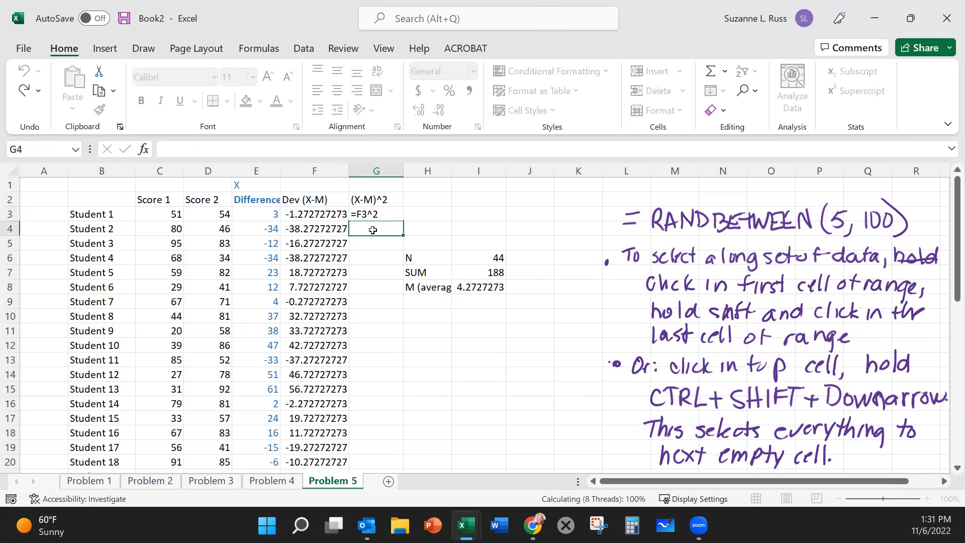
# Step: Copy Student 1's squared deviation formula from G3 into G4:G46 for Students 2 through 44
pyautogui.click(362, 213)
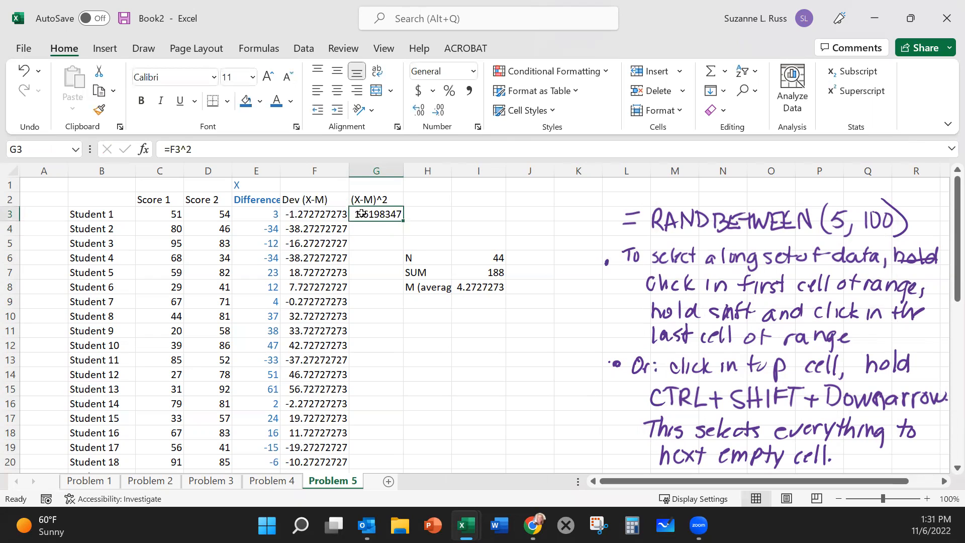
pyautogui.hotkey('ctrl', 'c')
pyautogui.moveTo(376, 227); pyautogui.dragTo(377, 381)
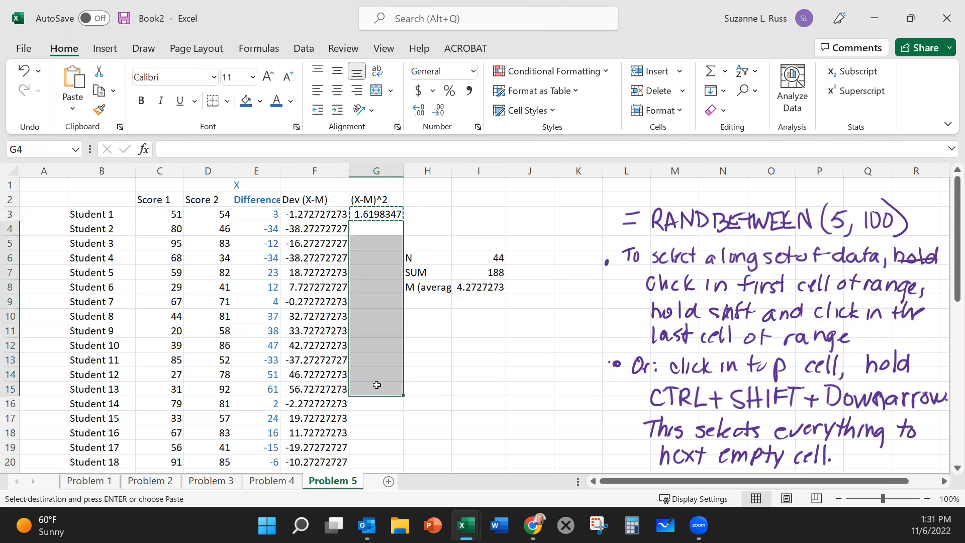
pyautogui.scroll(-1, 377, 385)
pyautogui.scroll(-9, 377, 385)
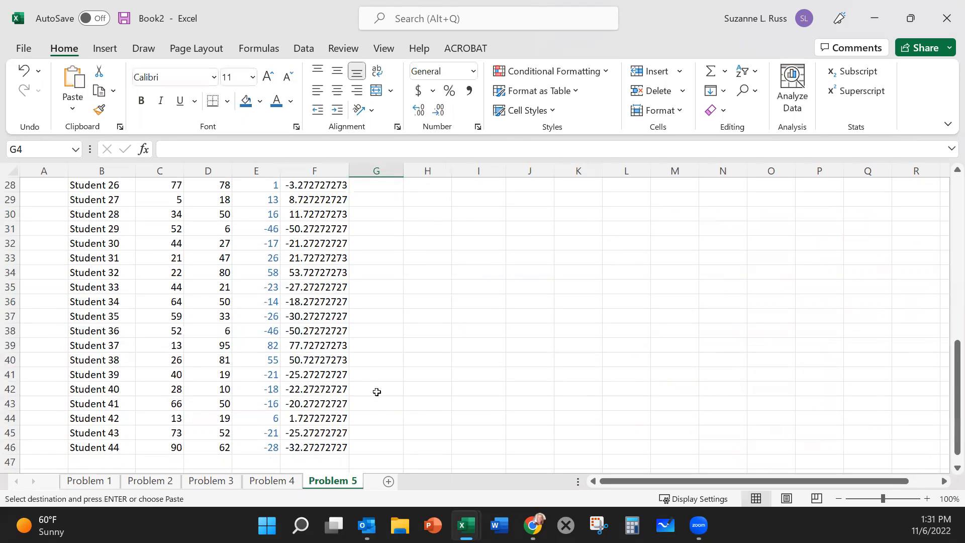
pyautogui.keyDown('shift'); pyautogui.click(373, 442); pyautogui.keyUp('shift')
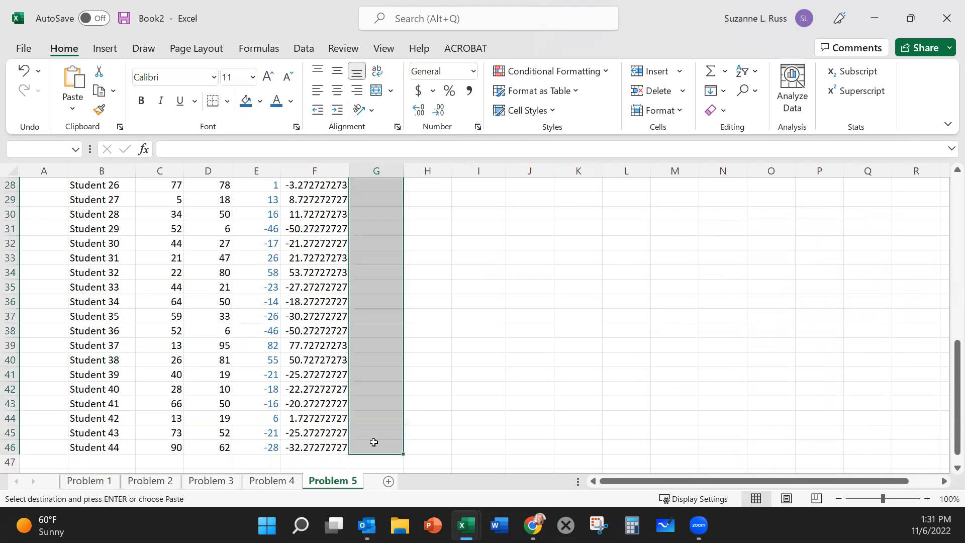
pyautogui.hotkey('ctrl', 'v')
pyautogui.scroll(9, 393, 395)
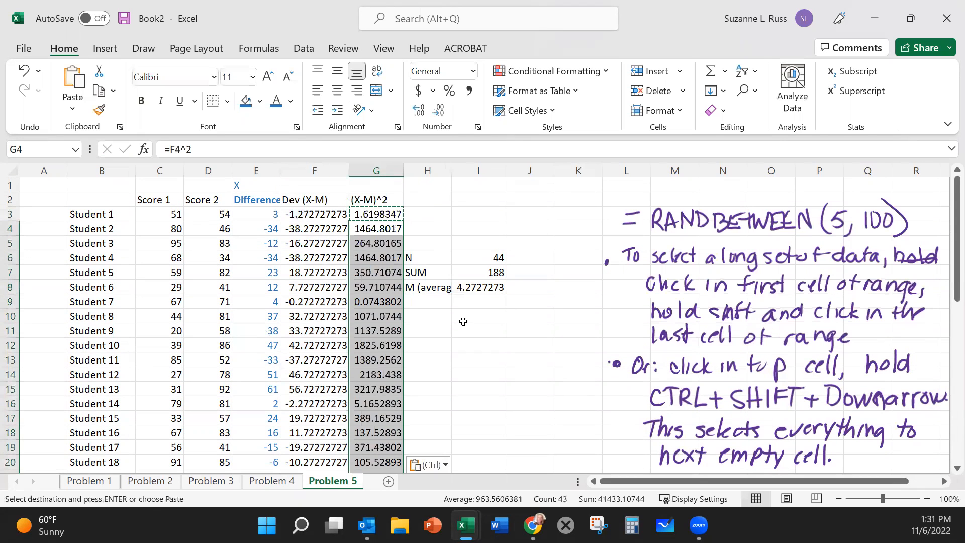
pyautogui.click(457, 326)
pyautogui.click(450, 330)
pyautogui.click(376, 200)
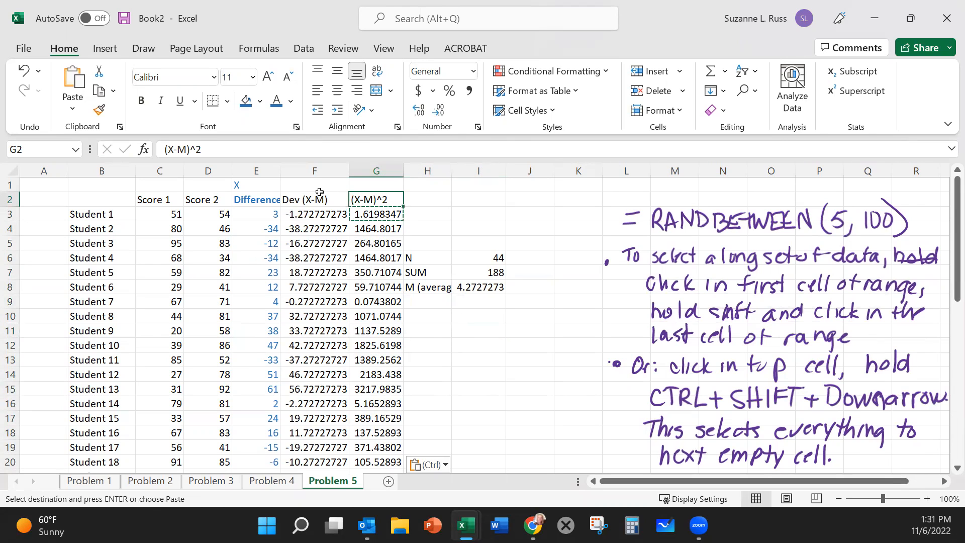
# Step: Move the N, SUM and mean summary block from H6:I8 one column over to I6:J8
pyautogui.moveTo(427, 258); pyautogui.dragTo(483, 285)
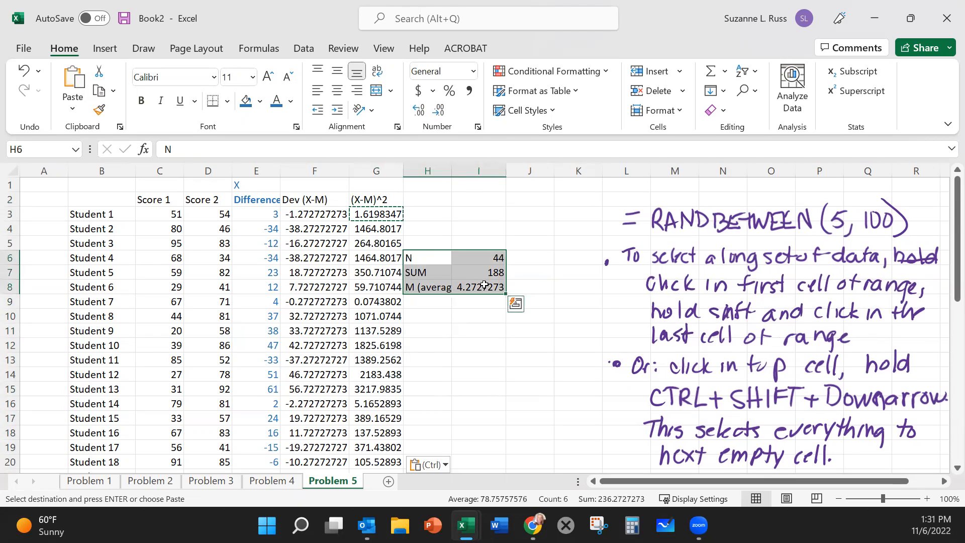
pyautogui.moveTo(501, 253); pyautogui.dragTo(549, 253)
# Step: Label I9 as Sum and total the squared deviations in J9 with the formula =SUM(G3:G46)
pyautogui.click(459, 300)
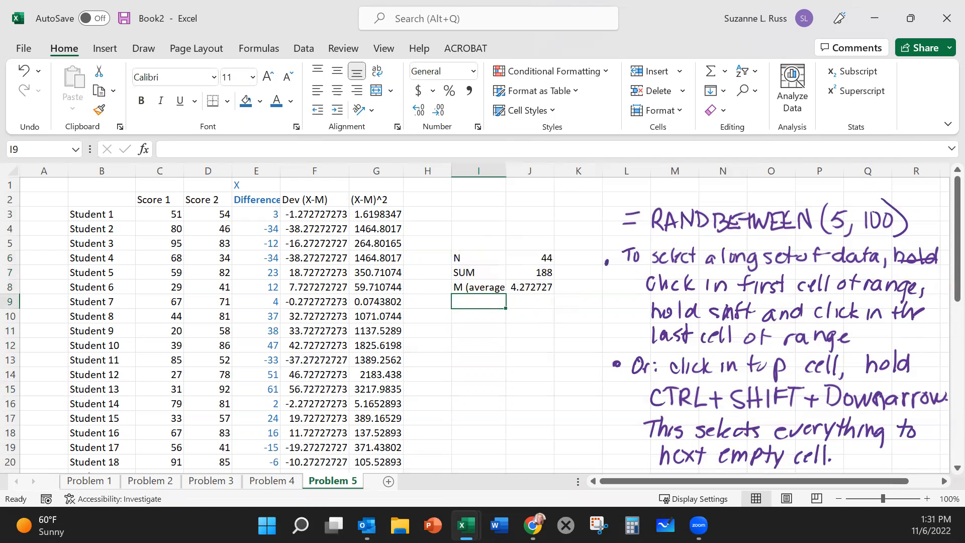
pyautogui.write('Sum')
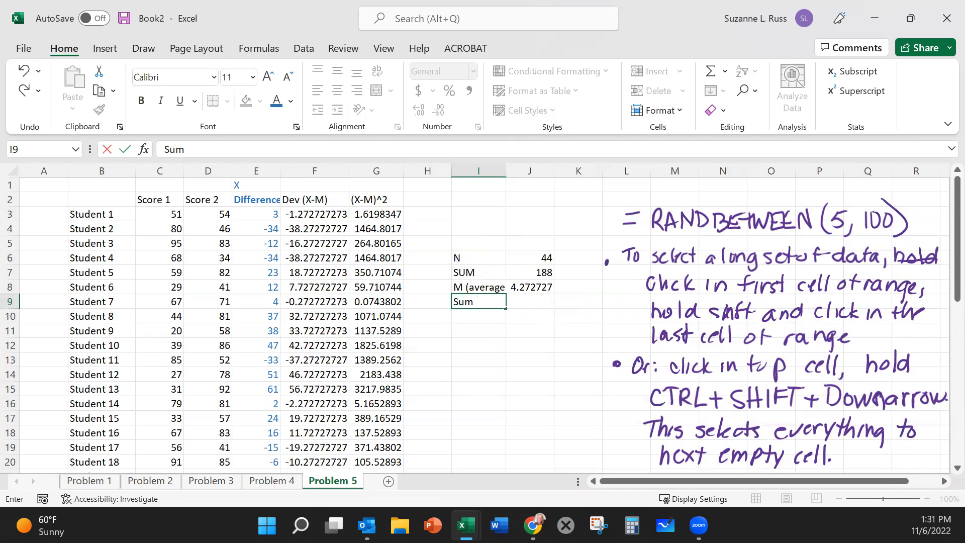
pyautogui.click(533, 302)
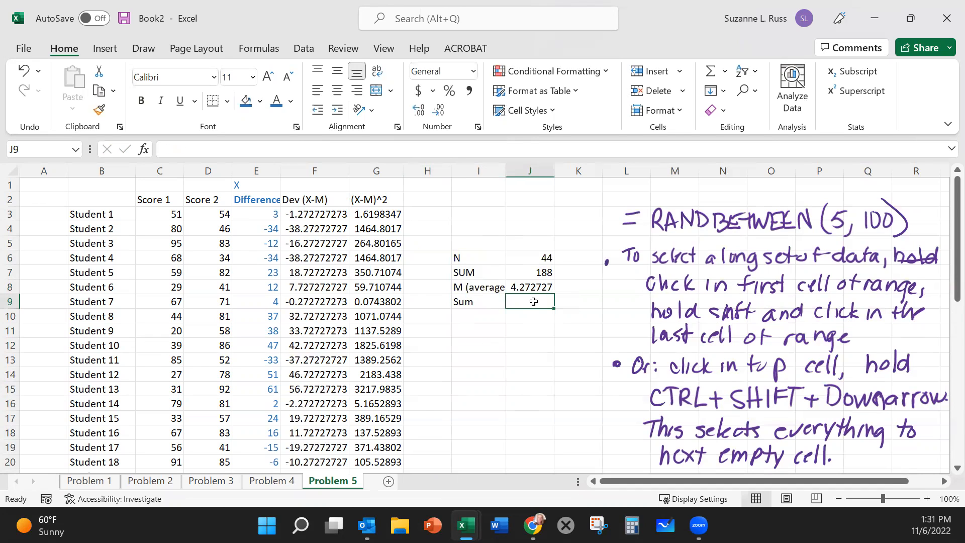
pyautogui.write('sum(')
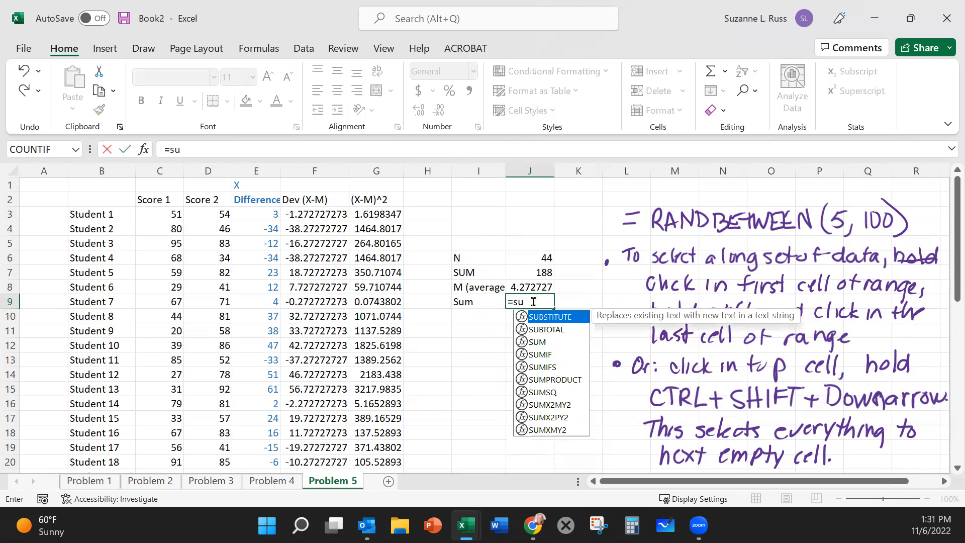
pyautogui.click(382, 215)
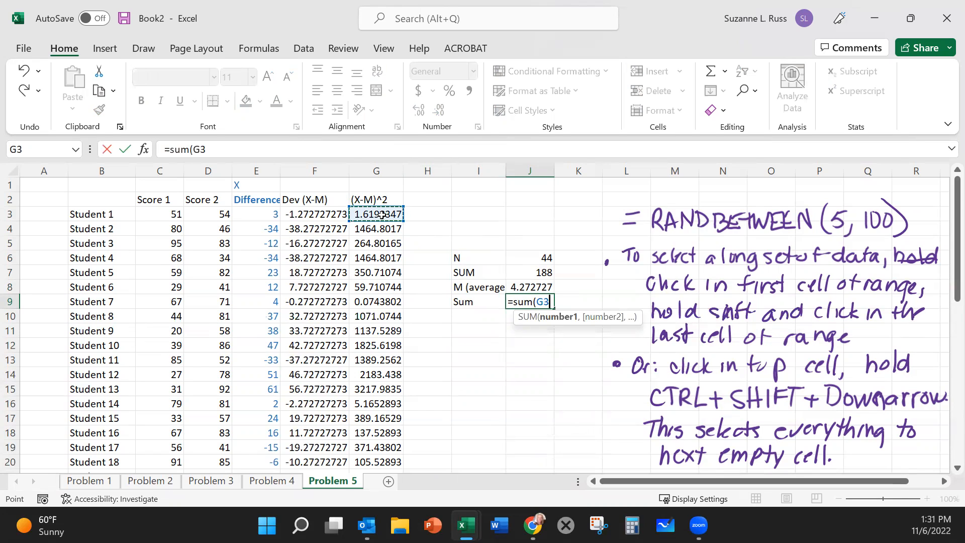
pyautogui.hotkey('ctrl', 'shift', 'Down')
pyautogui.scroll(-1, 427, 277)
pyautogui.scroll(3, 427, 277)
pyautogui.scroll(7, 427, 278)
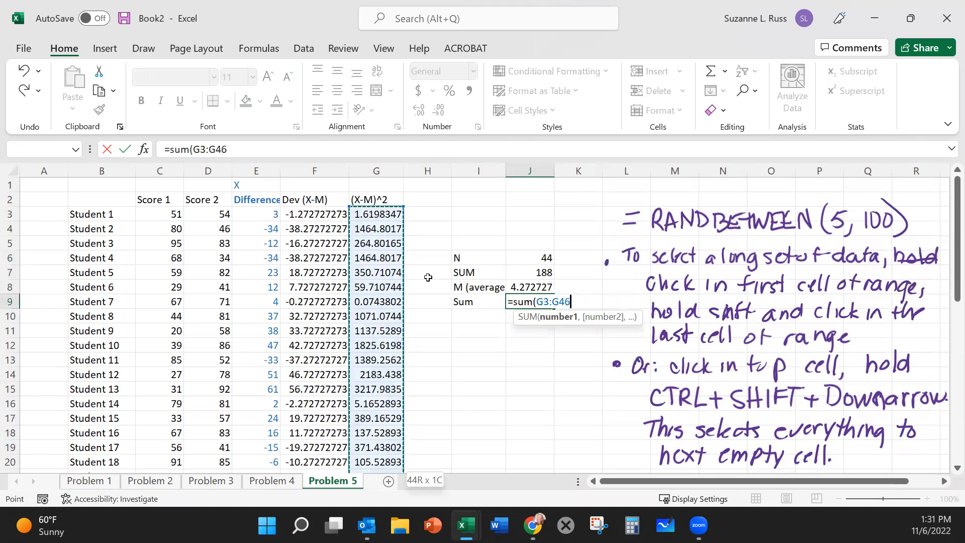
pyautogui.press('Return')
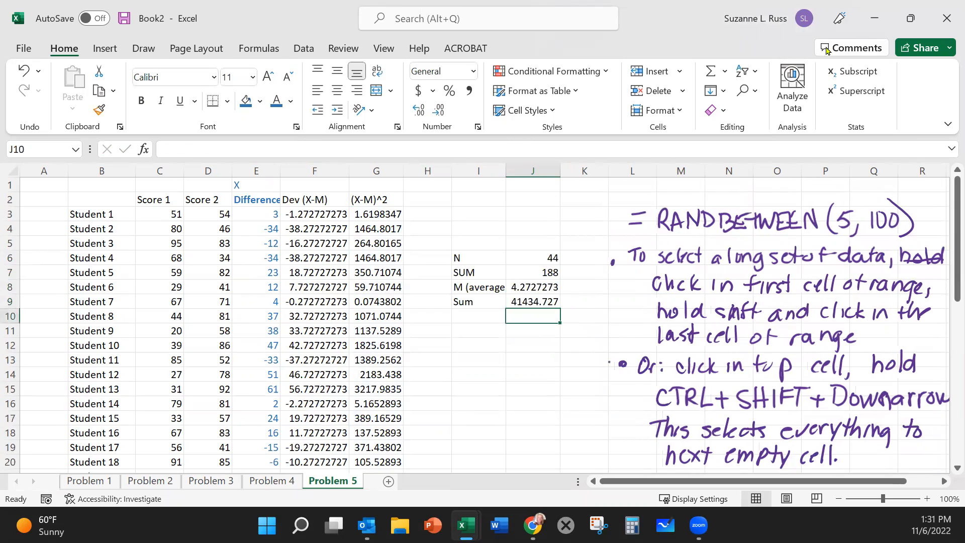
pyautogui.click(552, 300)
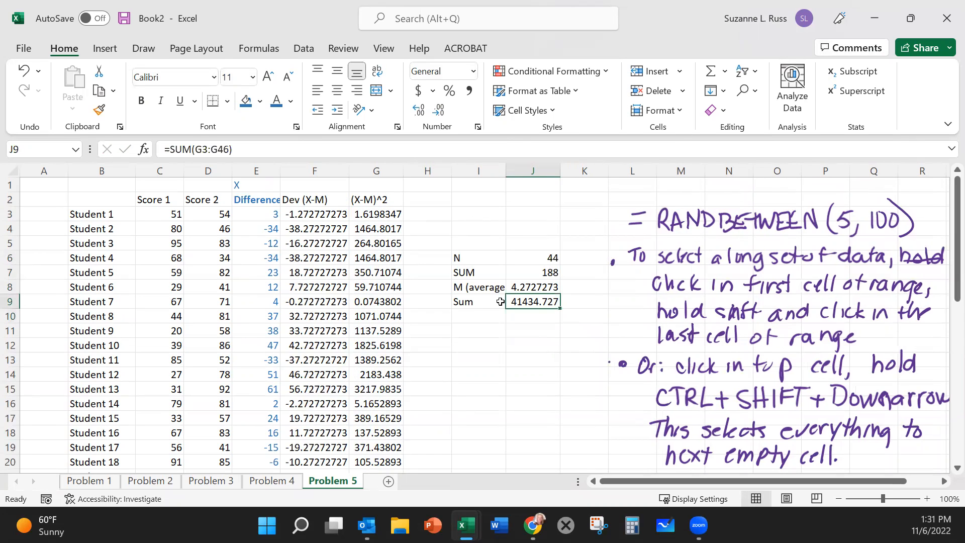
# Step: Change the label in I9, beside the squared deviations total, to SS
pyautogui.click(476, 303)
pyautogui.doubleClick(474, 304)
pyautogui.moveTo(474, 303); pyautogui.dragTo(459, 303)
pyautogui.write('Su')
pyautogui.press('BackSpace')
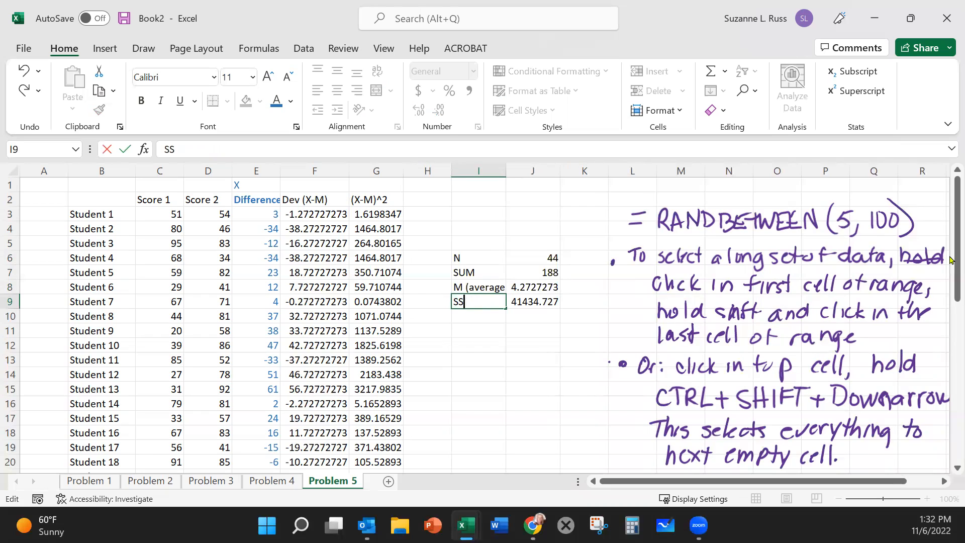
pyautogui.click(483, 360)
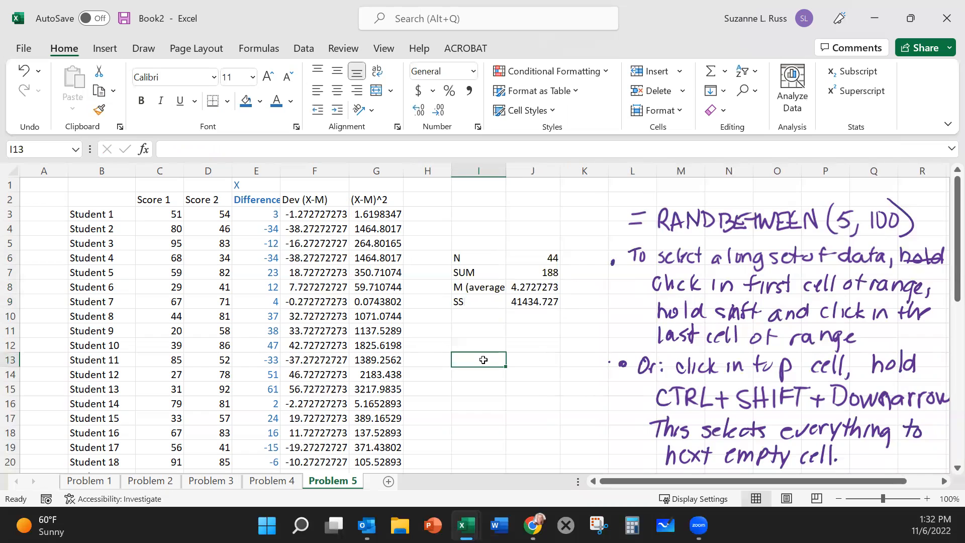